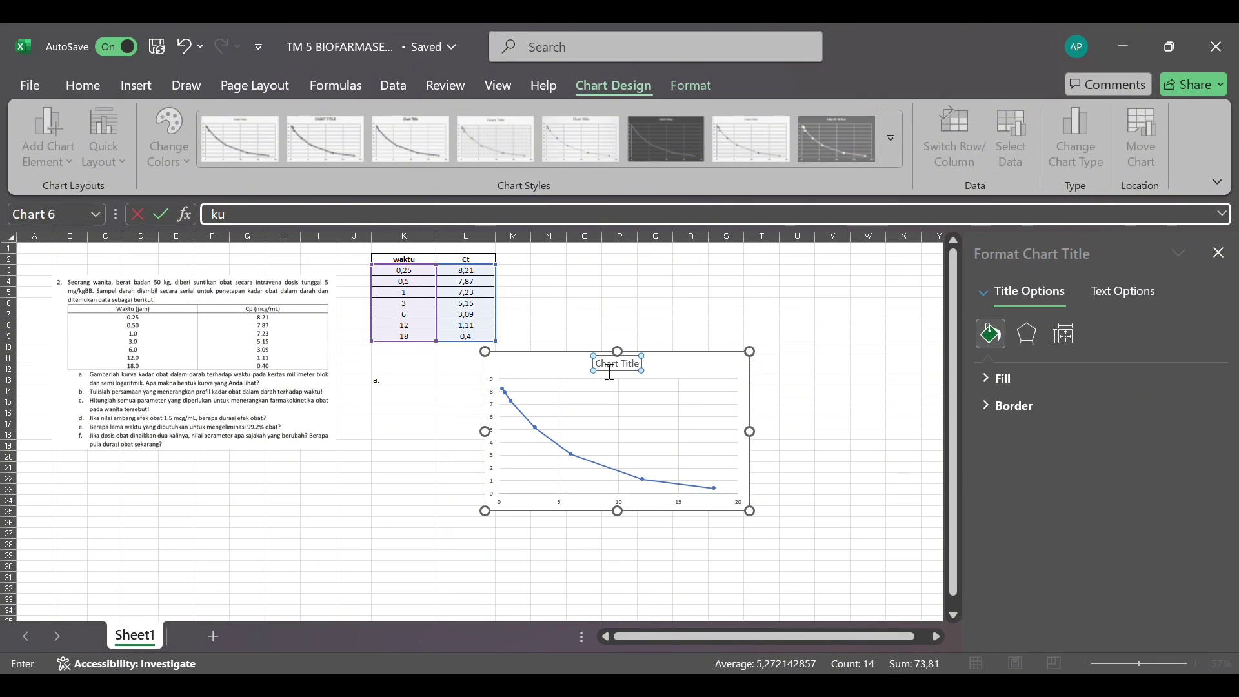
# Set the chart title to "kurva kadar obat vs Waktu (milimeter blok)".
pyautogui.press('Return')
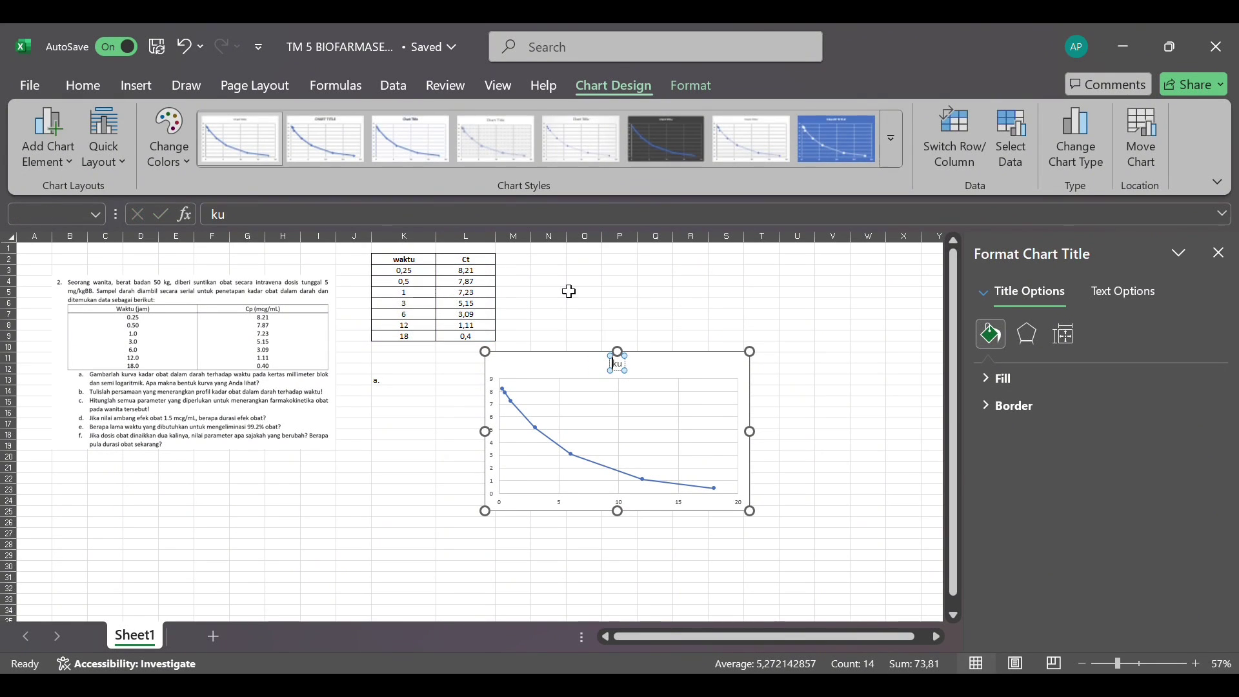
pyautogui.click(501, 222)
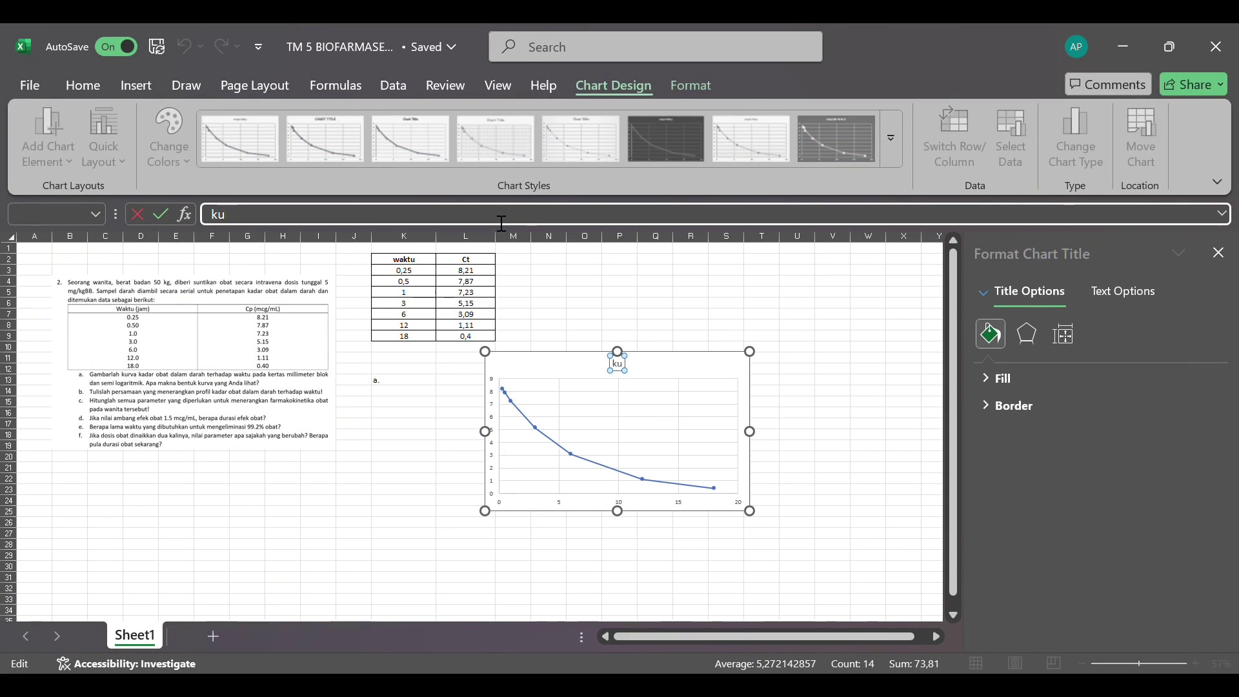
pyautogui.write('rva kadar obat ')
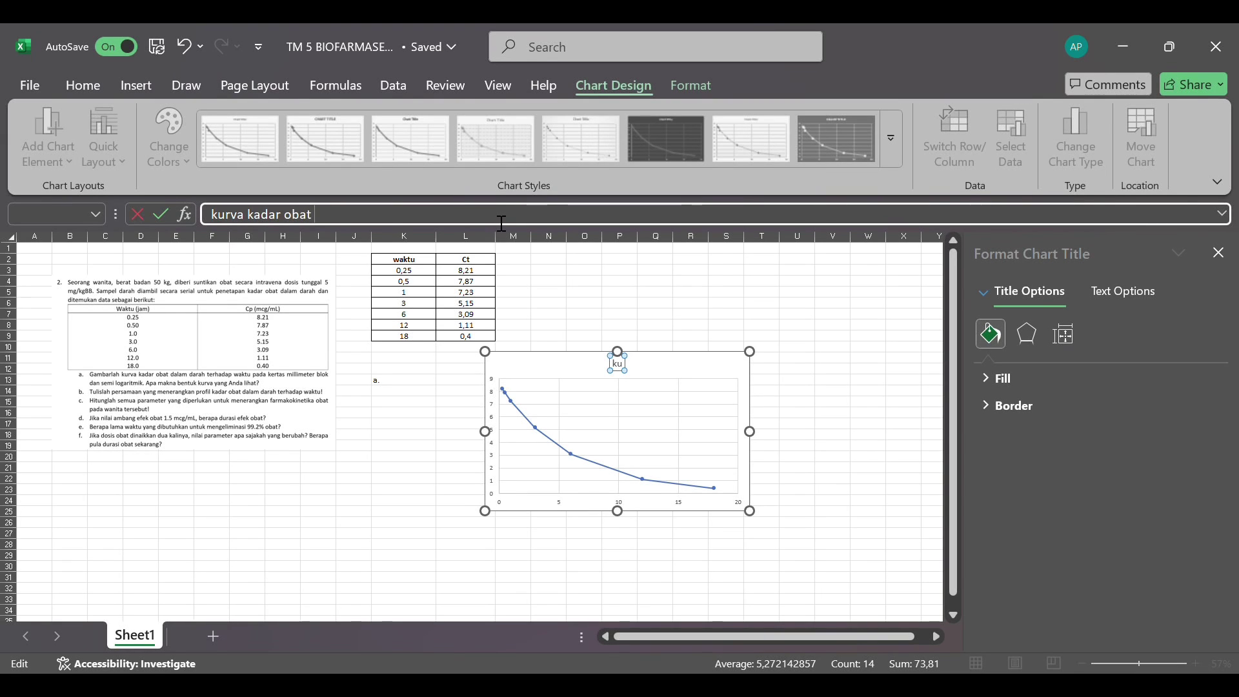
pyautogui.write('vs')
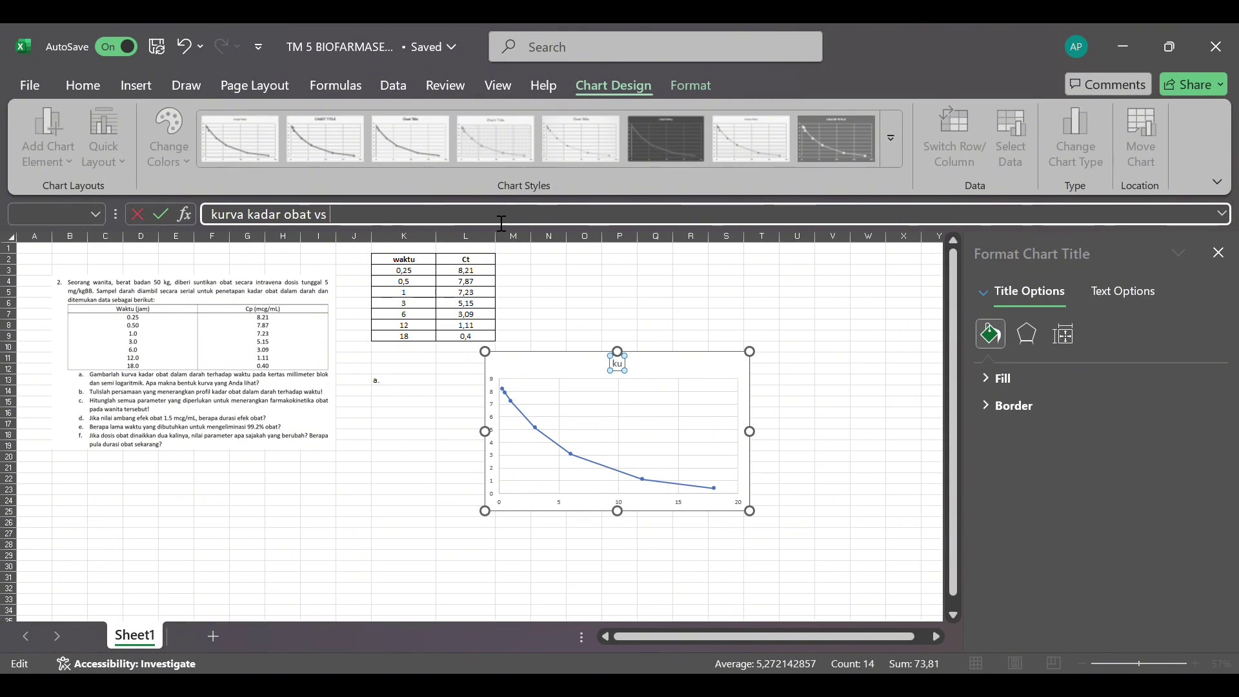
pyautogui.write(' Waktu')
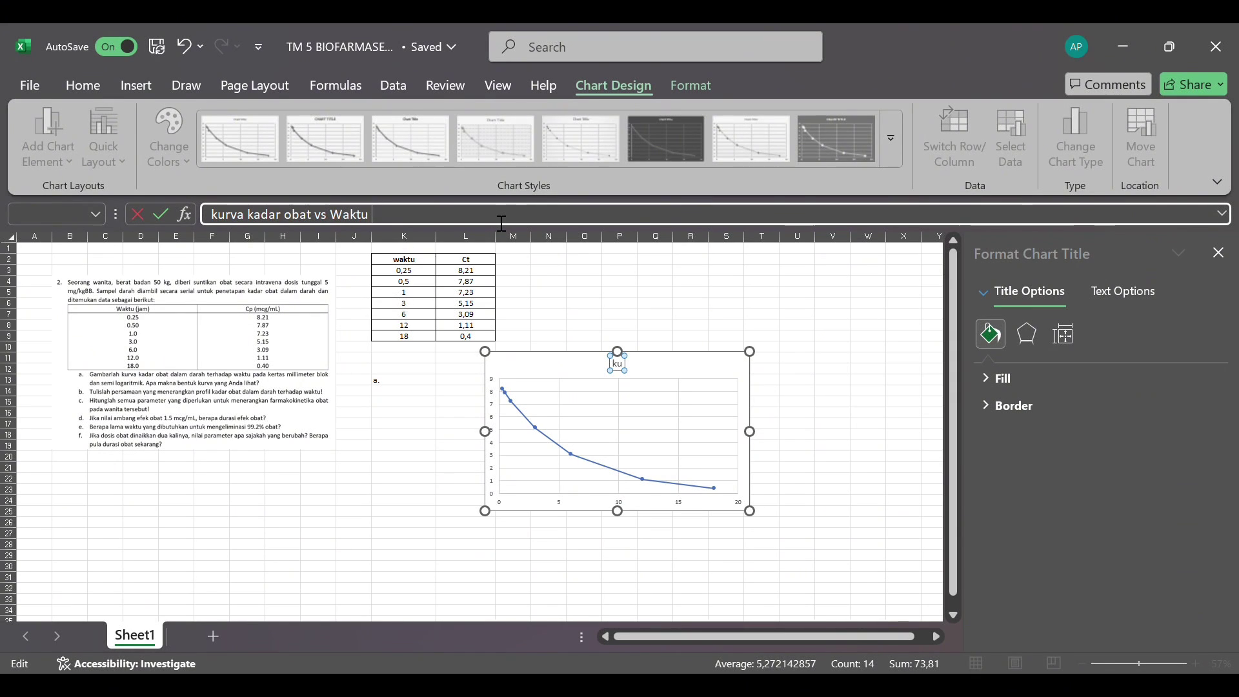
pyautogui.write(' (milimeter')
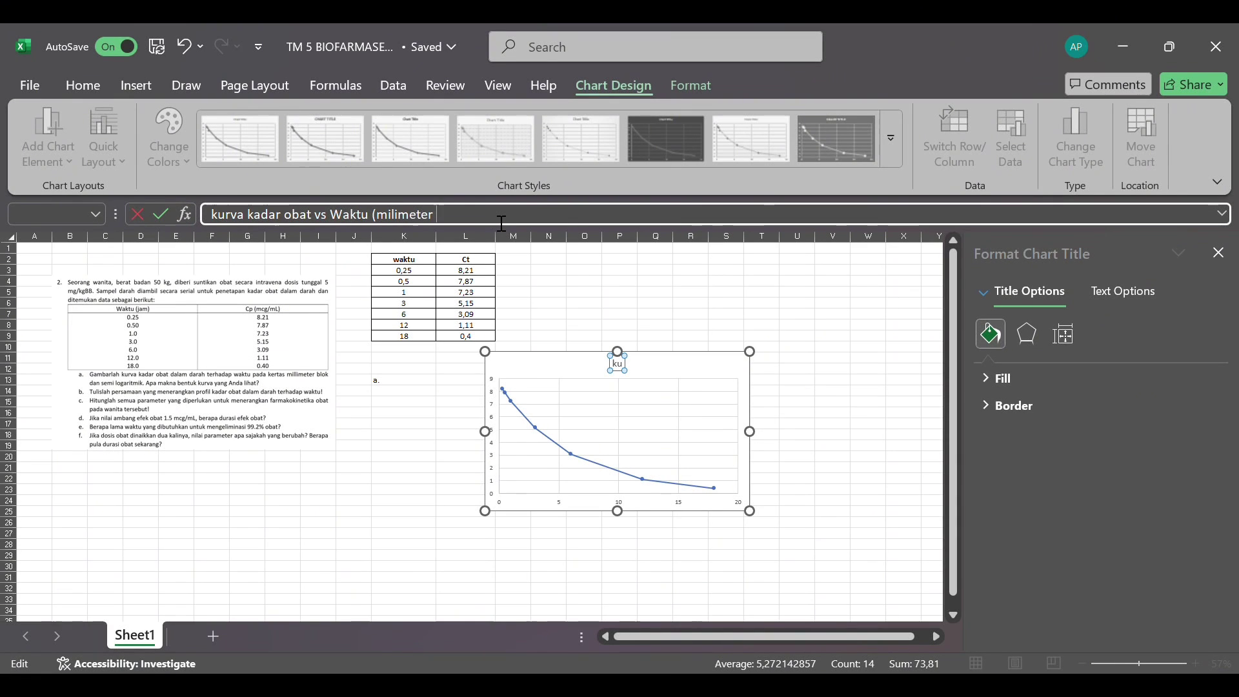
pyautogui.write(' blok')
pyautogui.click(741, 284)
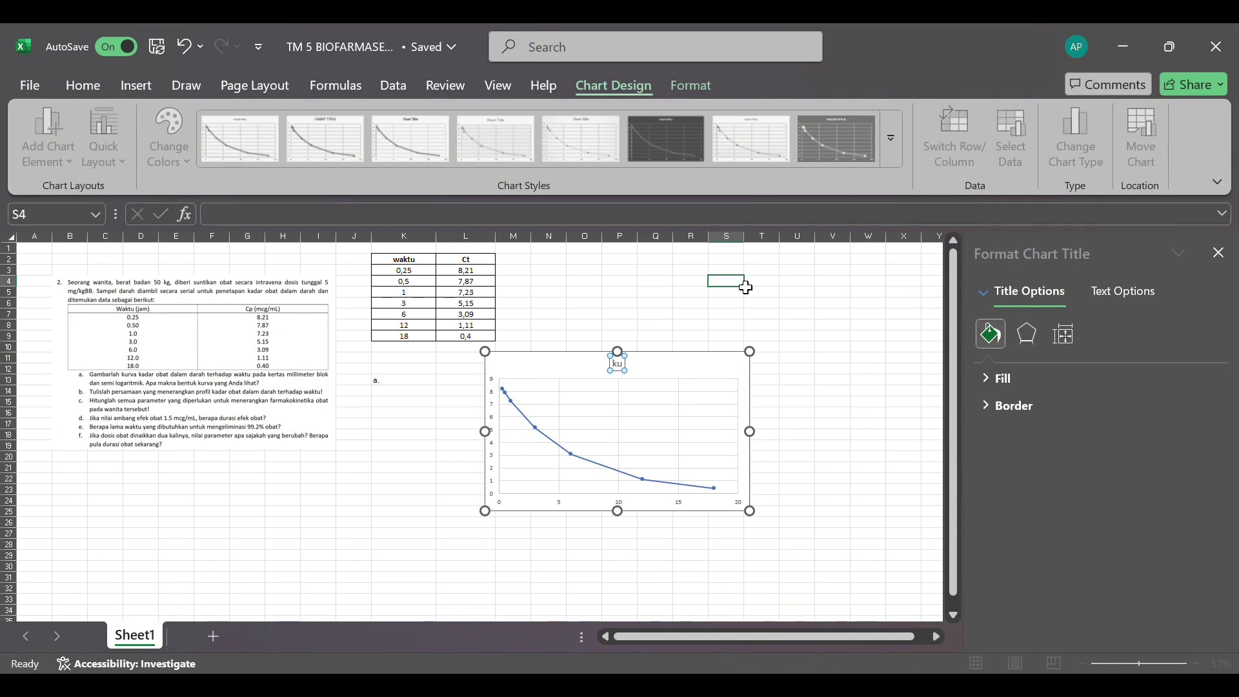
# Add axis titles to the chart and name the vertical axis "Cp (mcg/mL)".
pyautogui.click(495, 434)
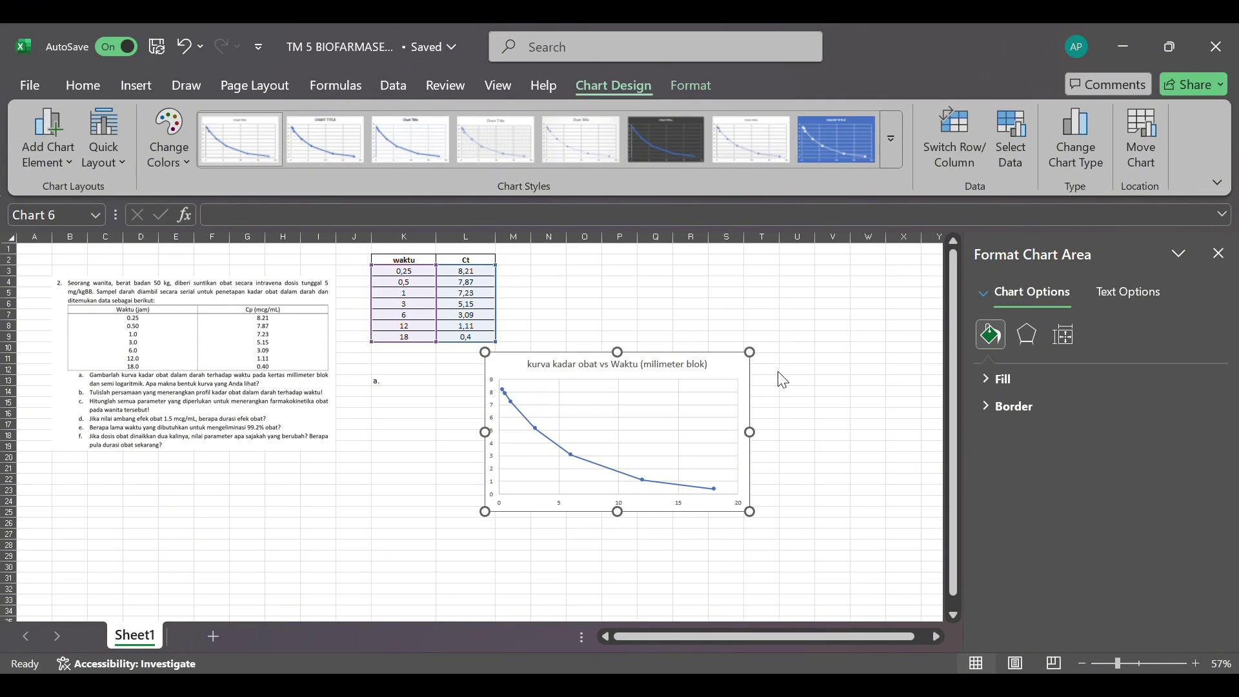
pyautogui.click(818, 418)
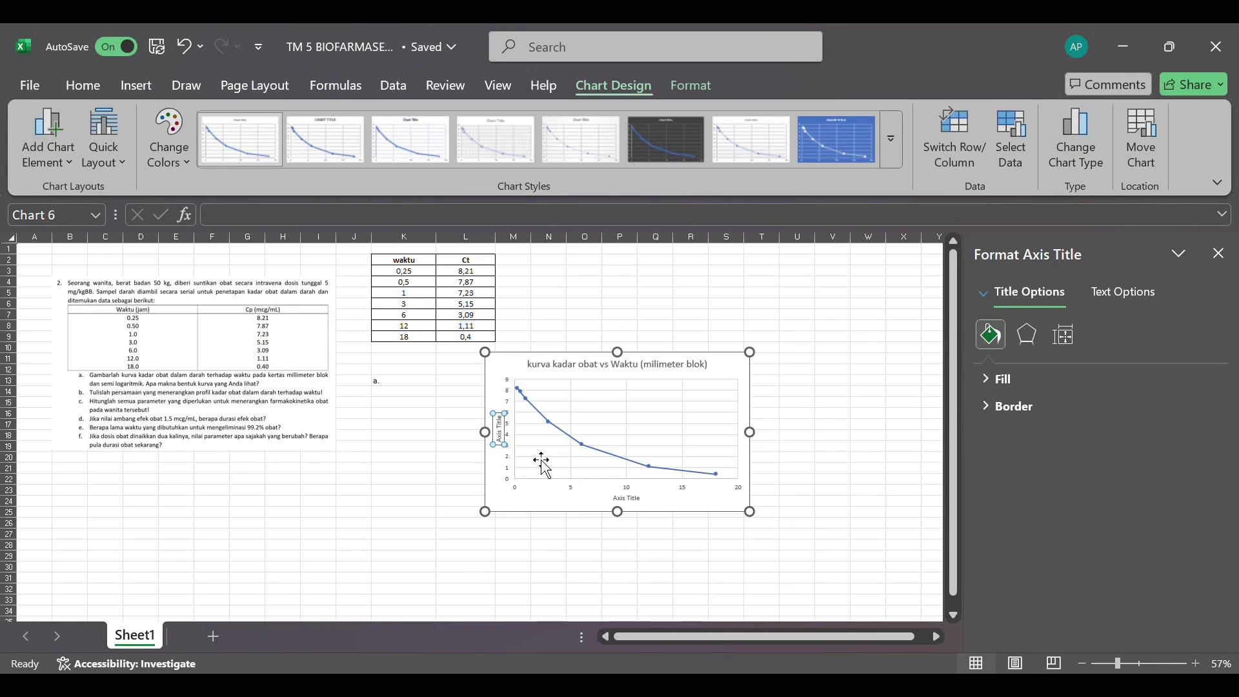
pyautogui.click(500, 431)
pyautogui.press('BackSpace')
pyautogui.press('BackSpace')
pyautogui.press('BackSpace')
pyautogui.press('BackSpace')
pyautogui.press('BackSpace')
pyautogui.press('BackSpace')
pyautogui.press('BackSpace')
pyautogui.press('BackSpace')
pyautogui.press('BackSpace')
pyautogui.press('BackSpace')
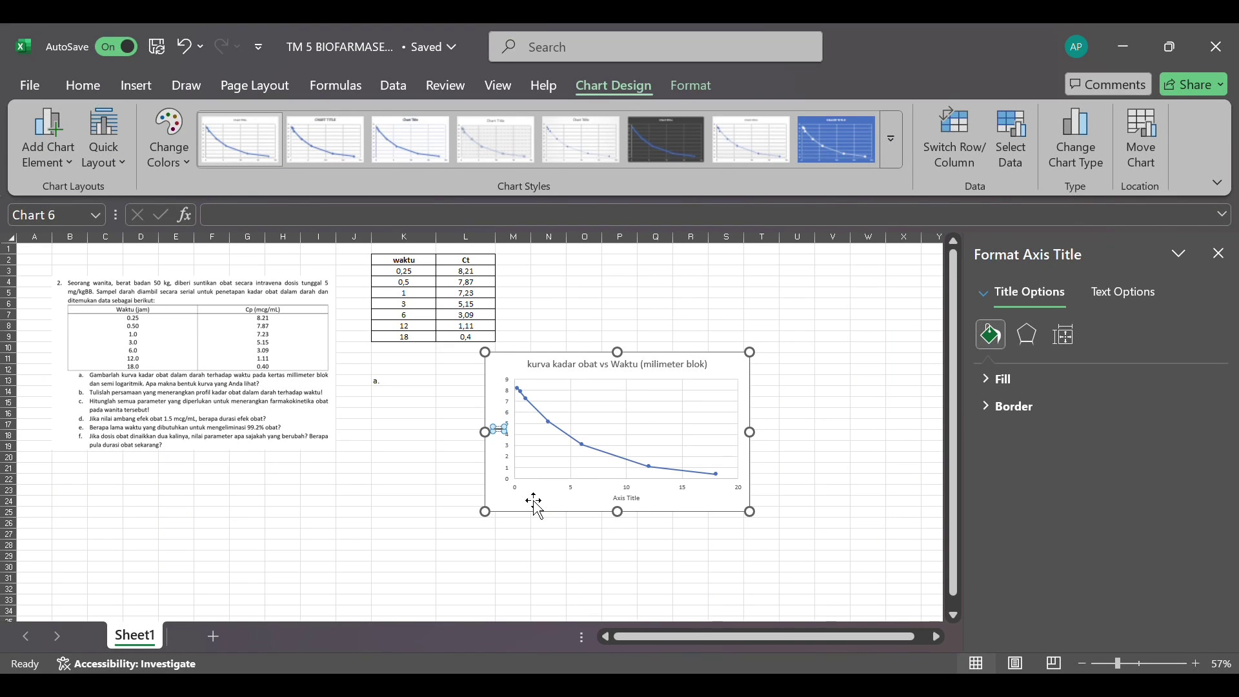
pyautogui.write('Ct')
pyautogui.write(' (')
pyautogui.write('mcg/')
pyautogui.write('mL')
pyautogui.write(')')
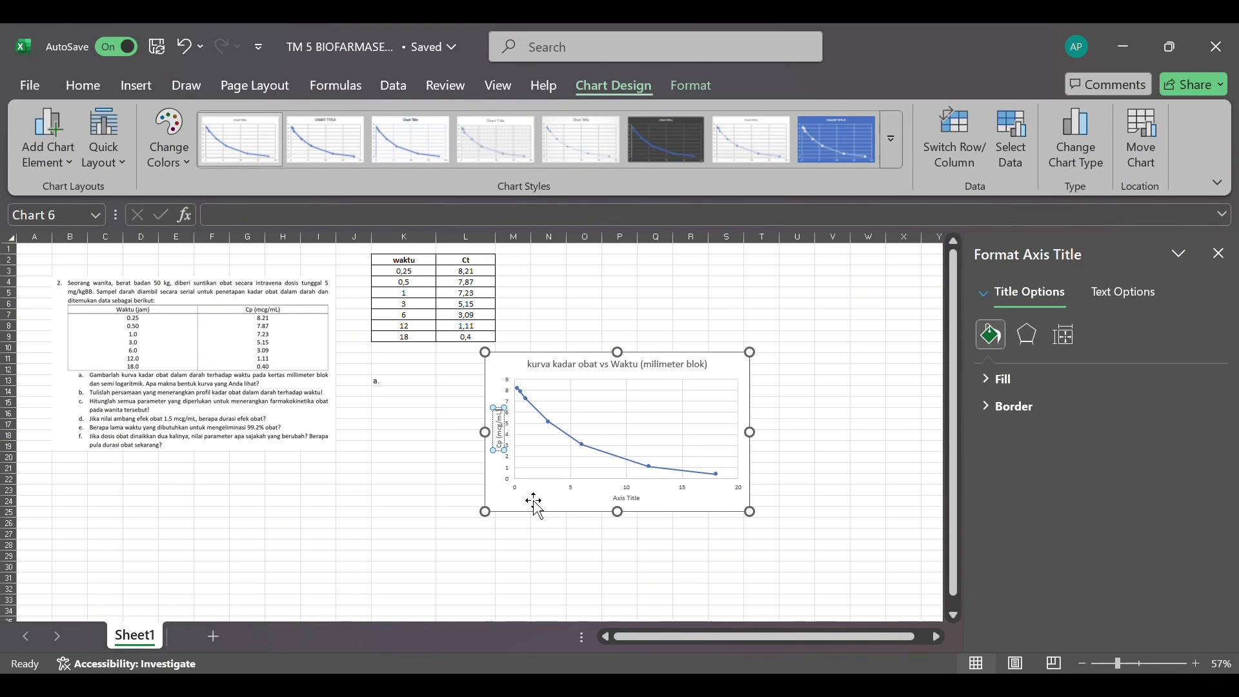
# Name the horizontal axis "t (Waktu)" and move the chart beside the "a." label below the data table.
pyautogui.click(640, 503)
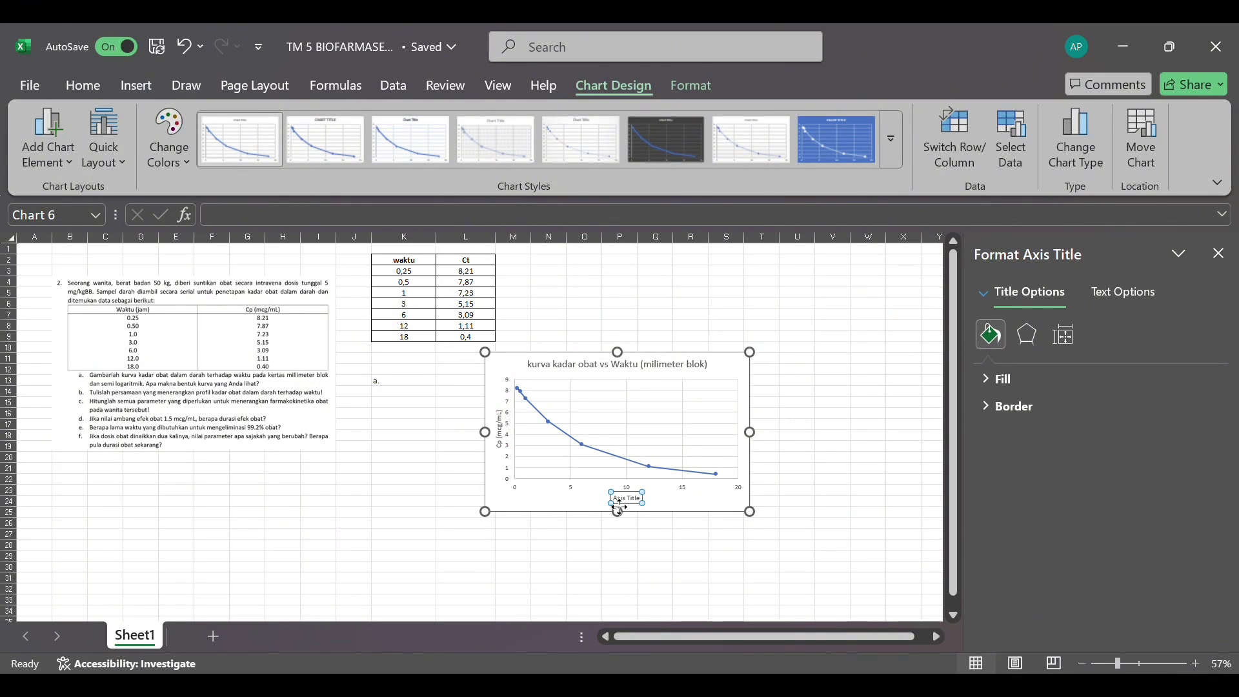
pyautogui.tripleClick(625, 510)
pyautogui.press('BackSpace')
pyautogui.write('t (Waktu)')
pyautogui.moveTo(647, 507); pyautogui.dragTo(550, 531)
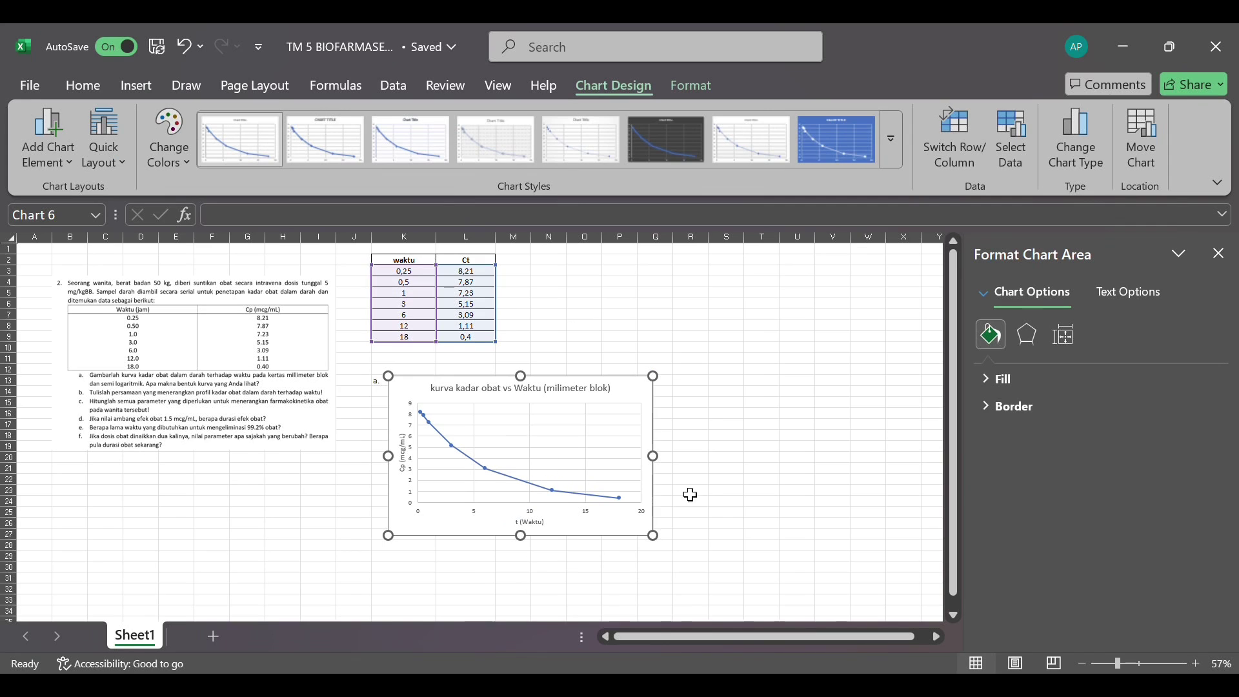
pyautogui.click(774, 486)
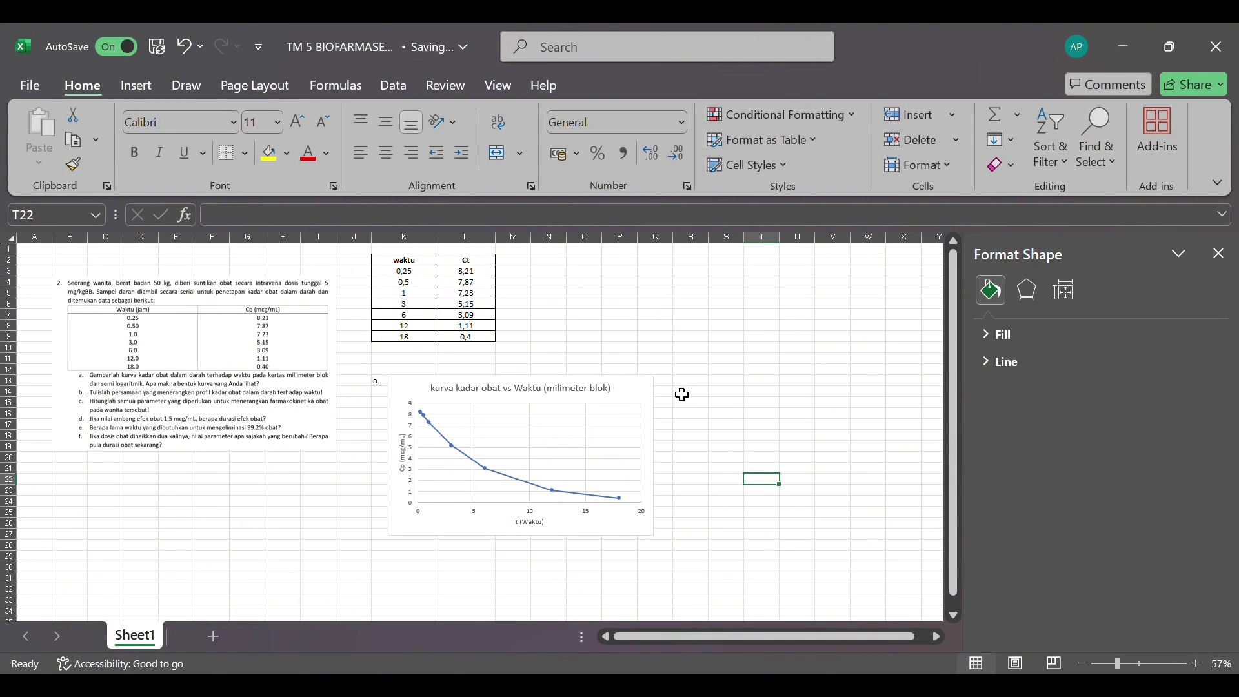
# Insert a second scatter chart with straight lines and markers from the waktu and Ct values in K3:L9.
pyautogui.moveTo(407, 272); pyautogui.dragTo(472, 342)
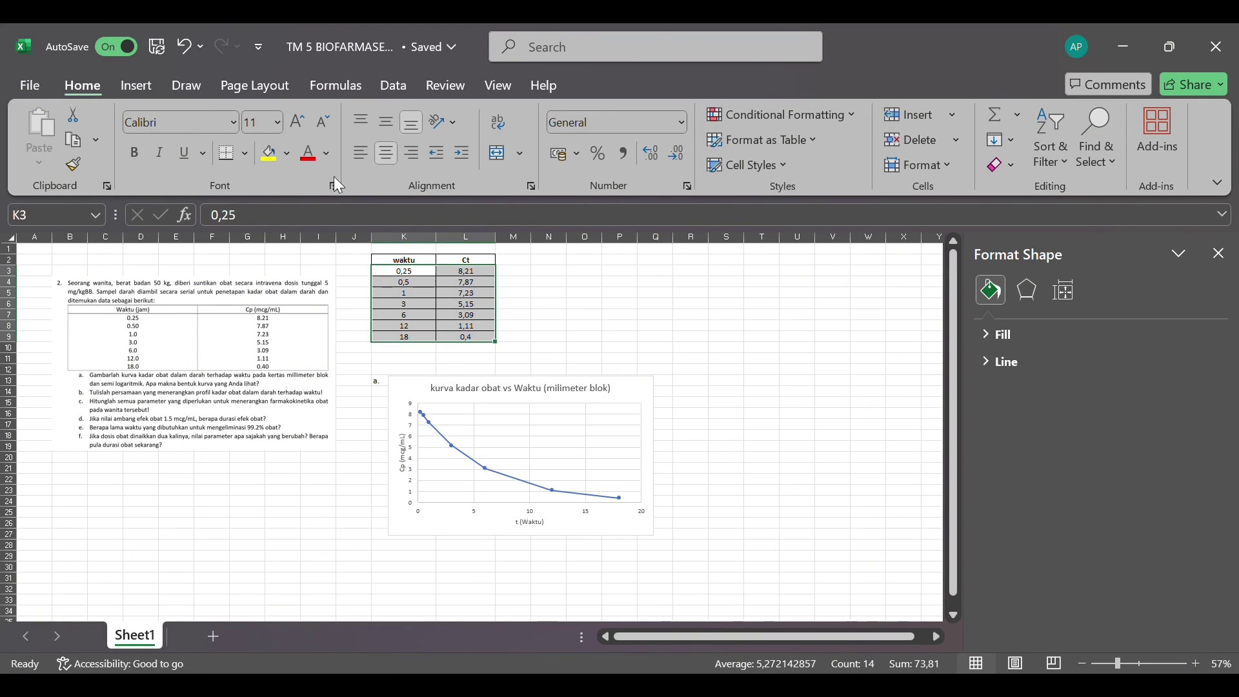
pyautogui.click(142, 87)
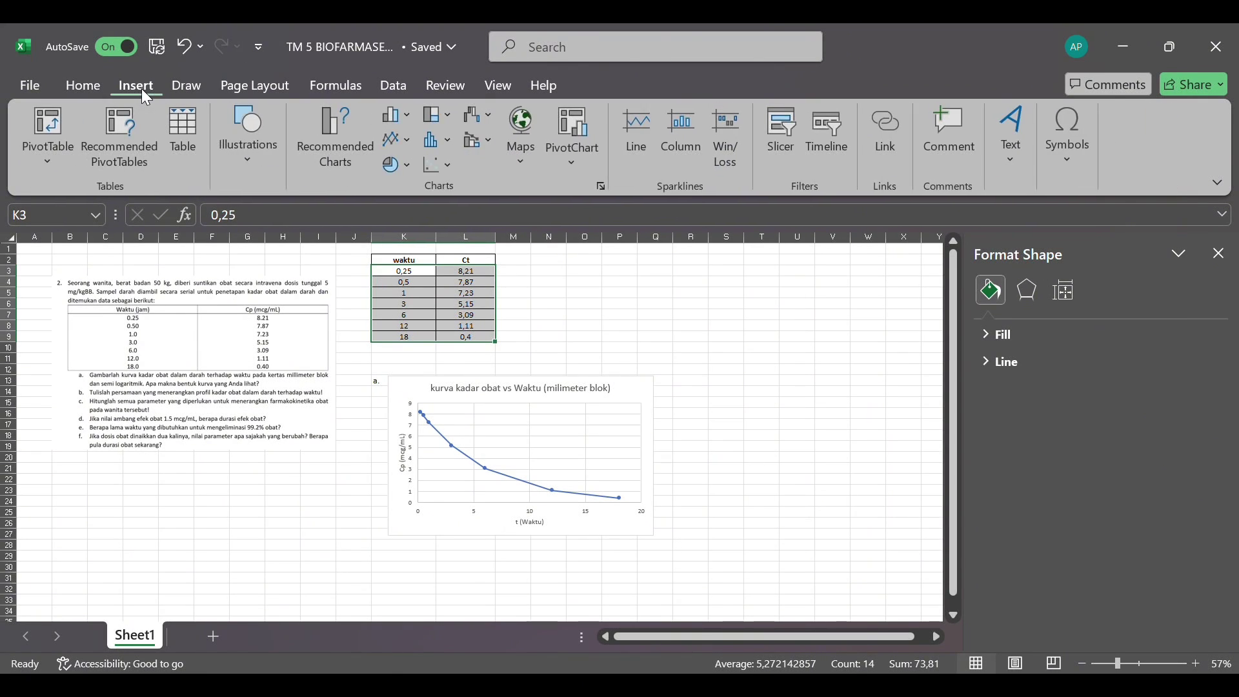
pyautogui.click(452, 164)
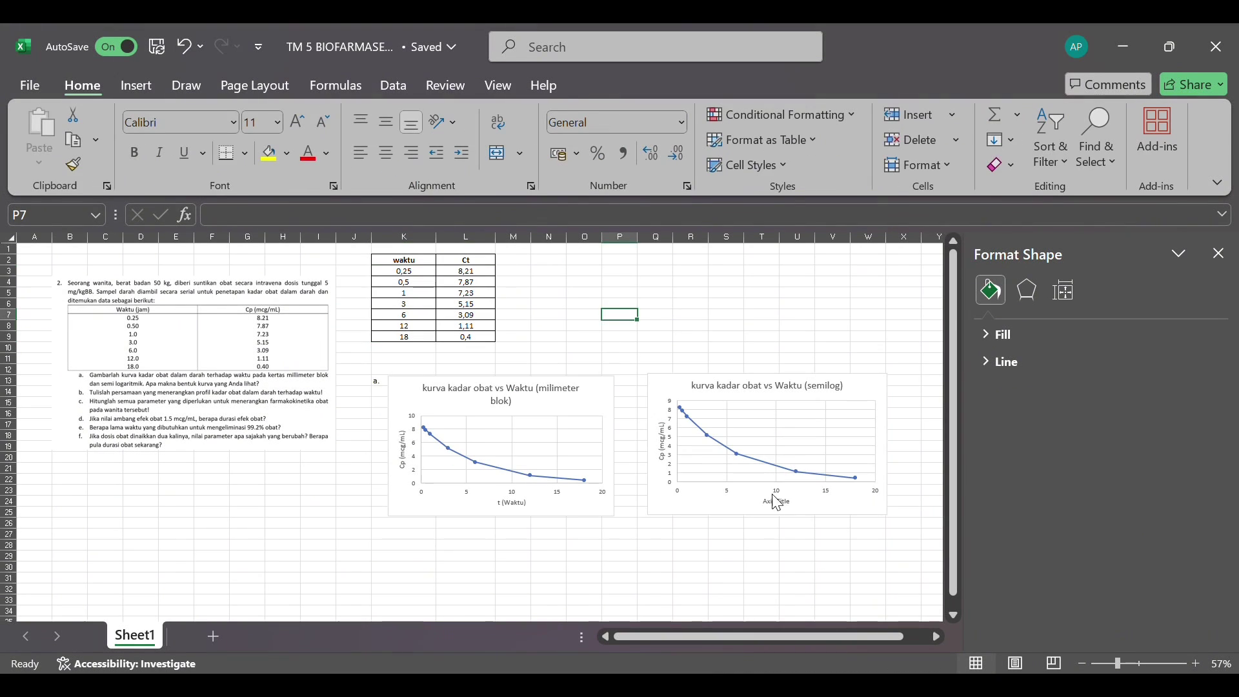
# Name the horizontal axis of the semilog chart "t (Waktu)".
pyautogui.click(776, 502)
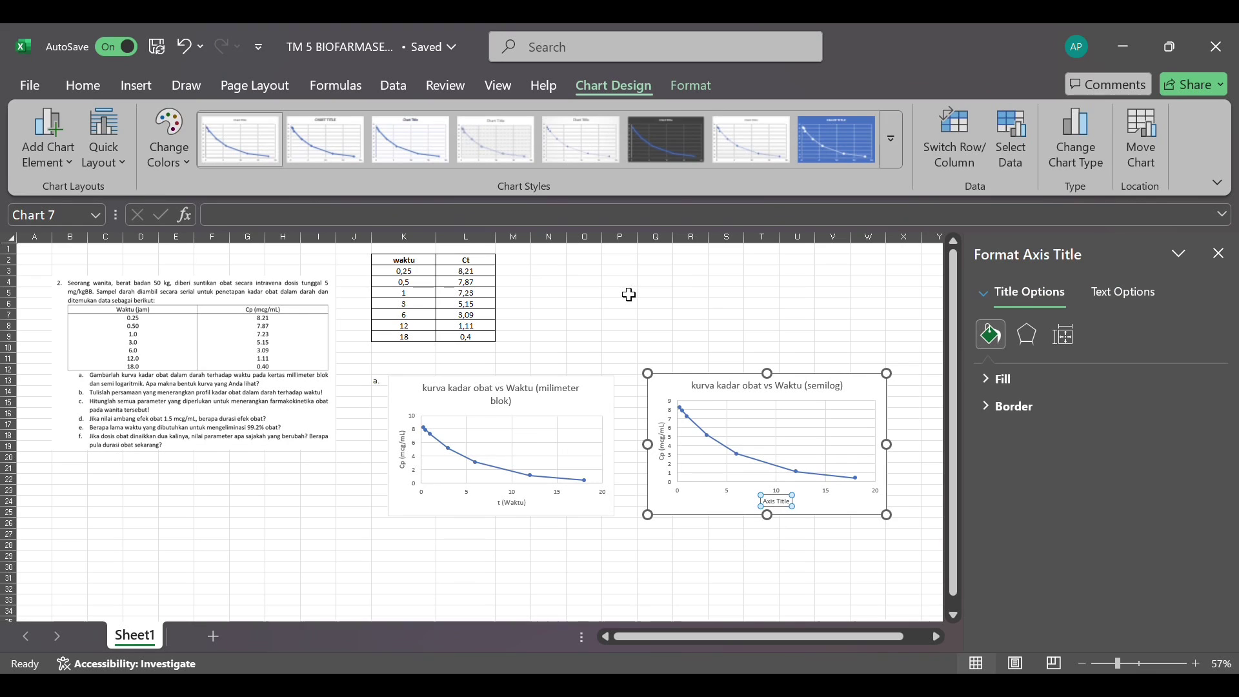
pyautogui.write('t')
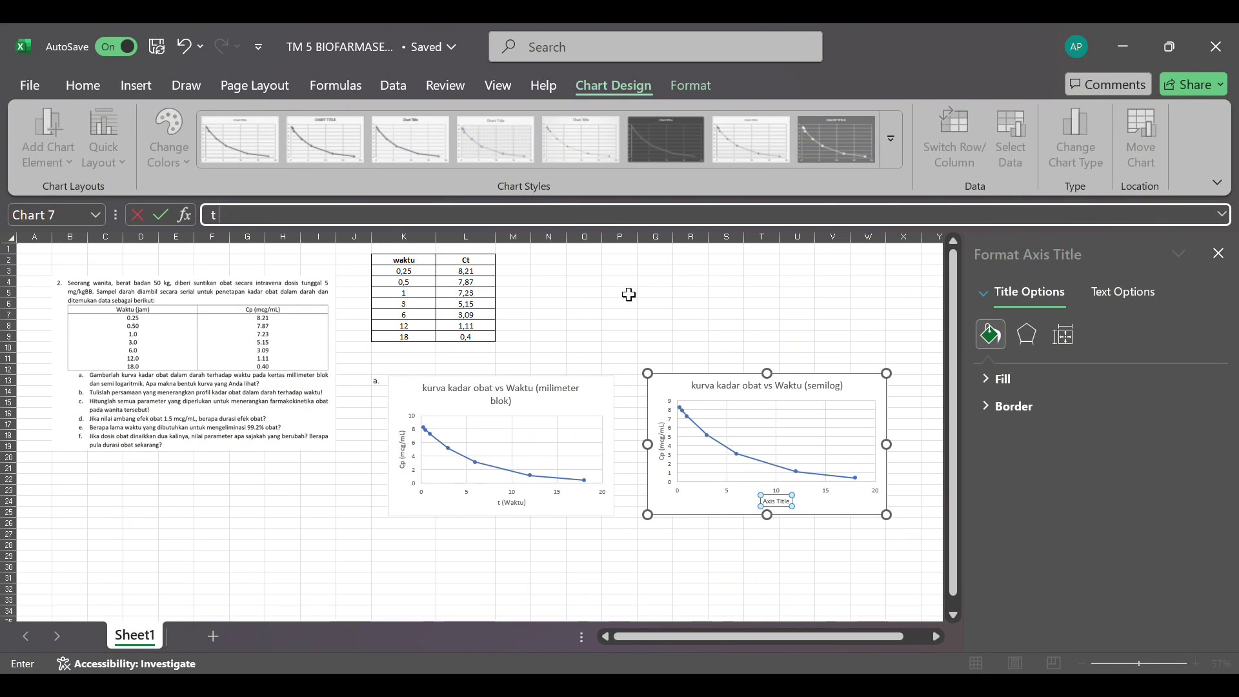
pyautogui.write(' (Waktu)')
pyautogui.click(695, 315)
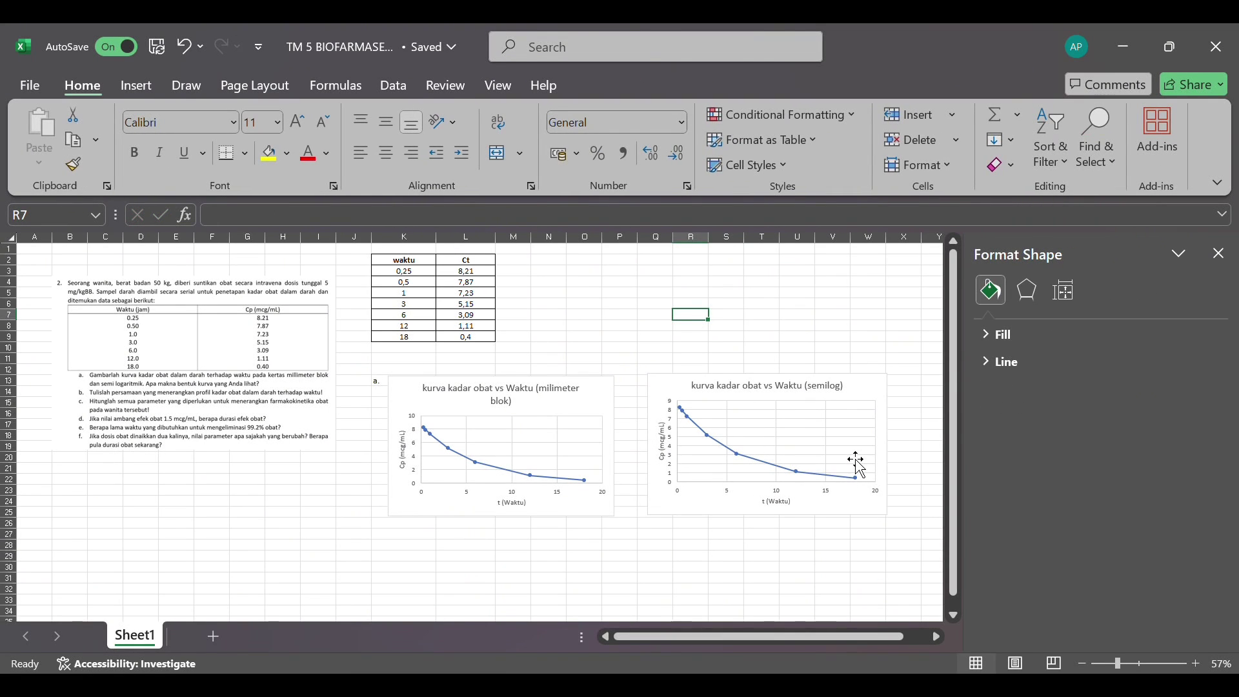
# Switch the semilog chart's vertical axis to a logarithmic scale with base 10.
pyautogui.click(869, 478)
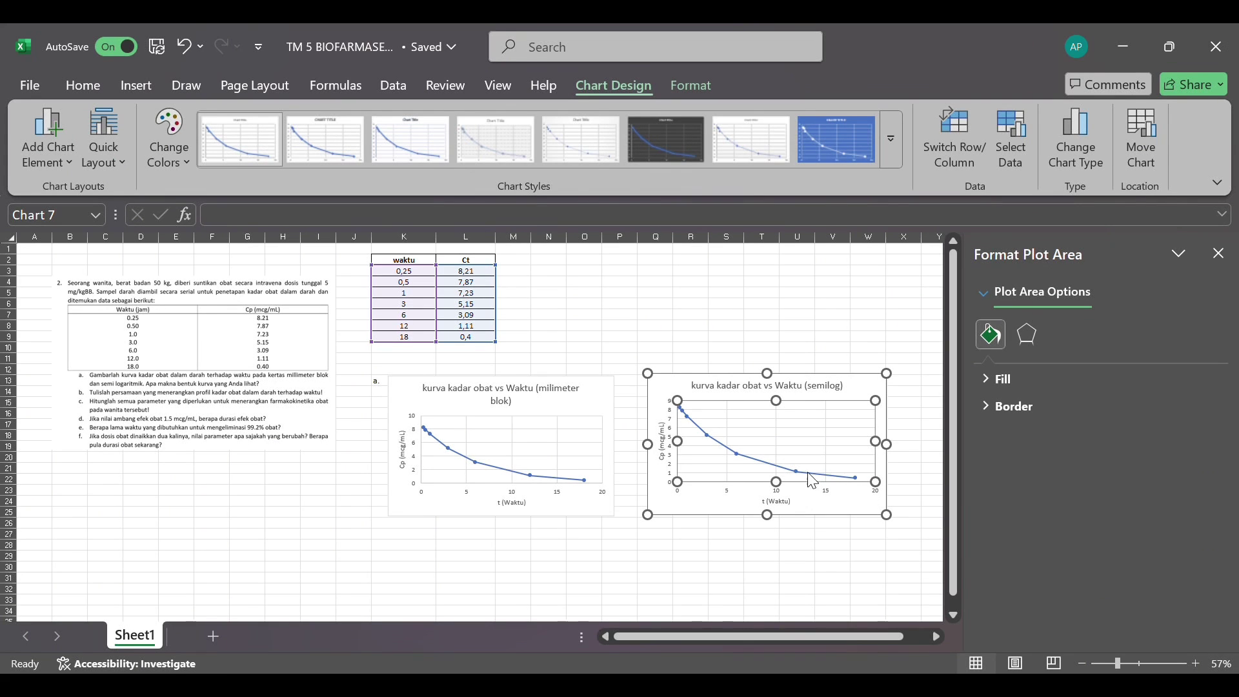
pyautogui.click(671, 463)
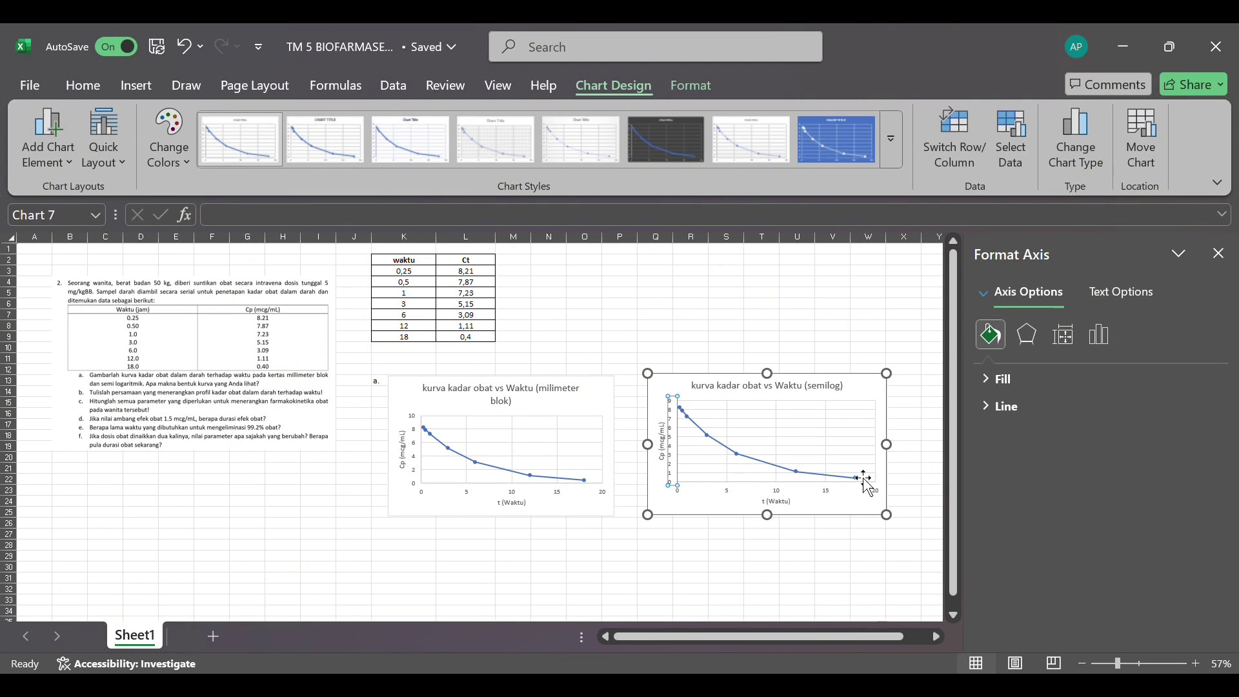
pyautogui.click(1218, 258)
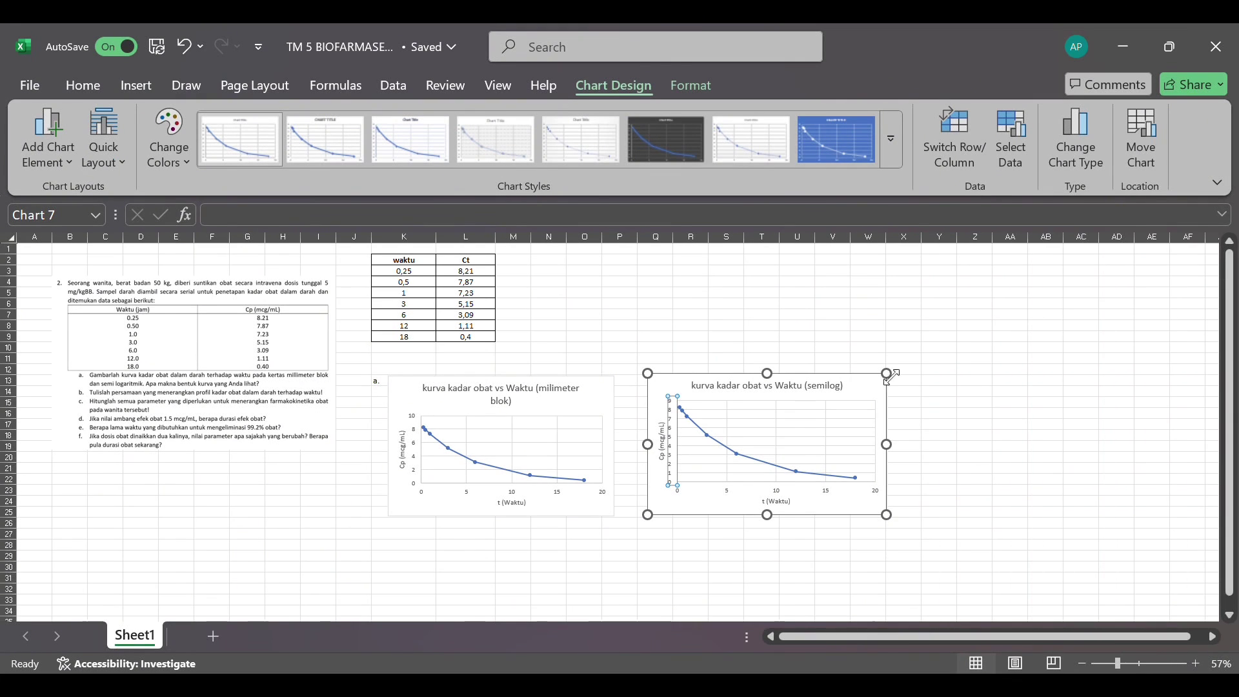
pyautogui.doubleClick(676, 480)
pyautogui.scroll(-3, 1021, 538)
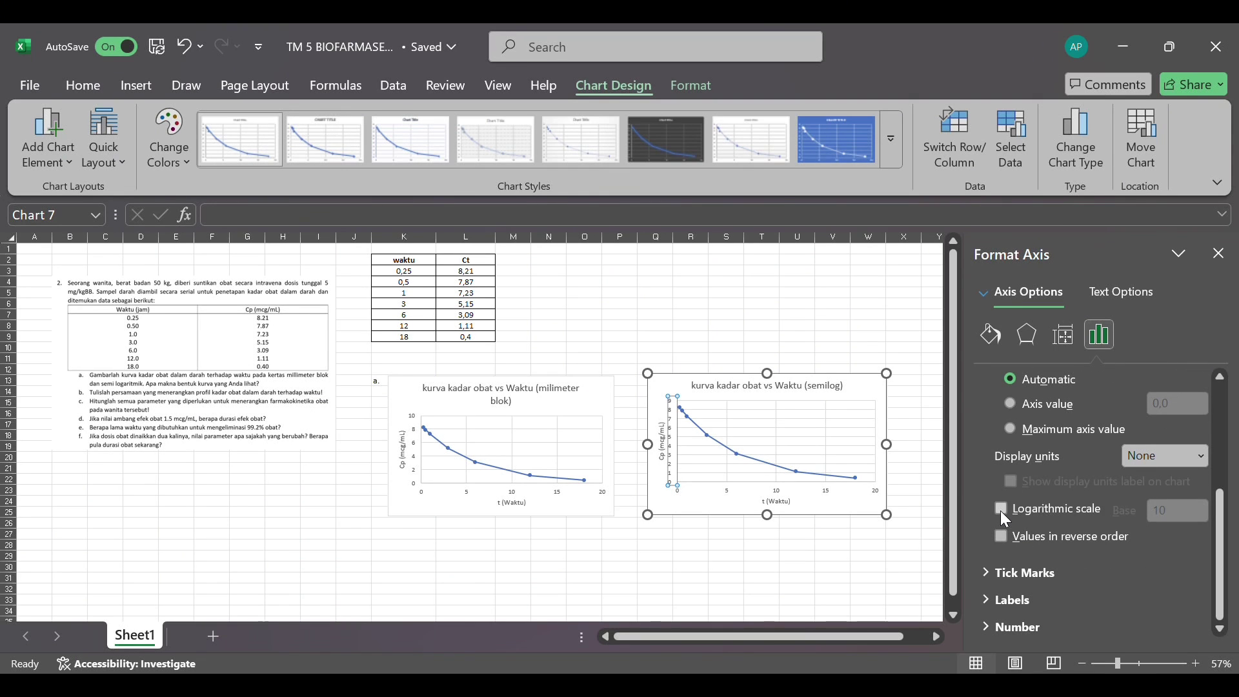
pyautogui.click(1001, 510)
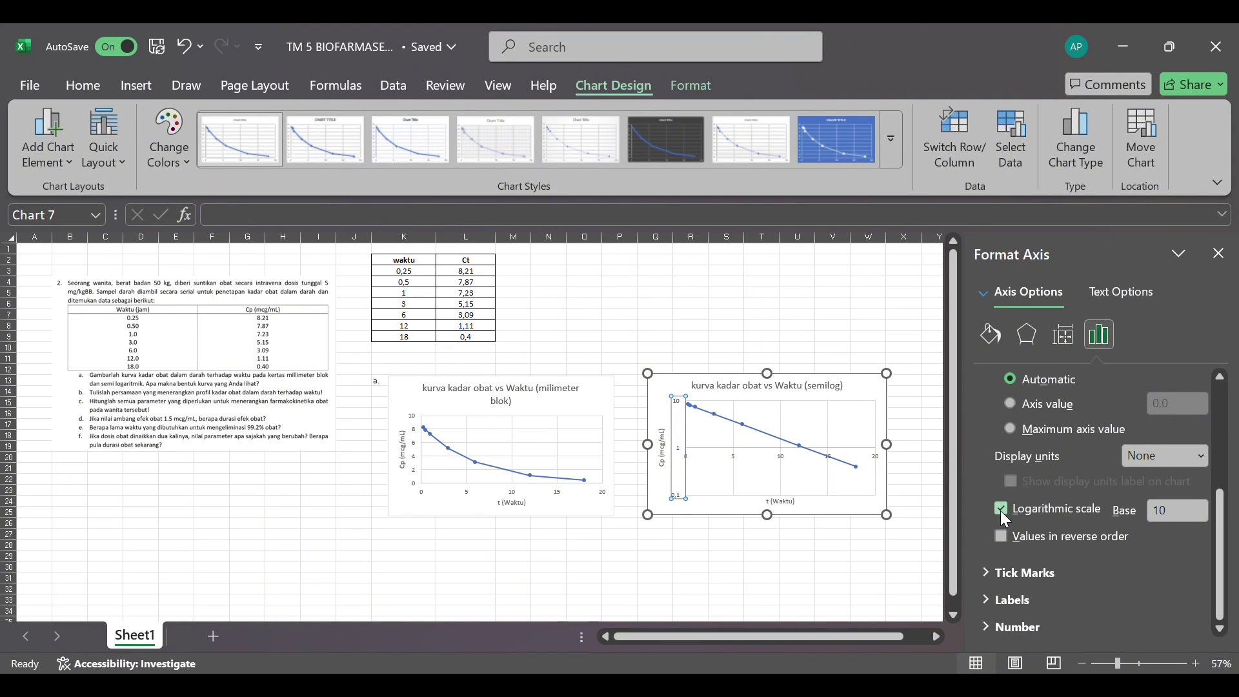
# Start part b below the first chart with "b." in K27, "intercept" in L27 and "Cp0" in M27.
pyautogui.click(394, 535)
pyautogui.write('b.')
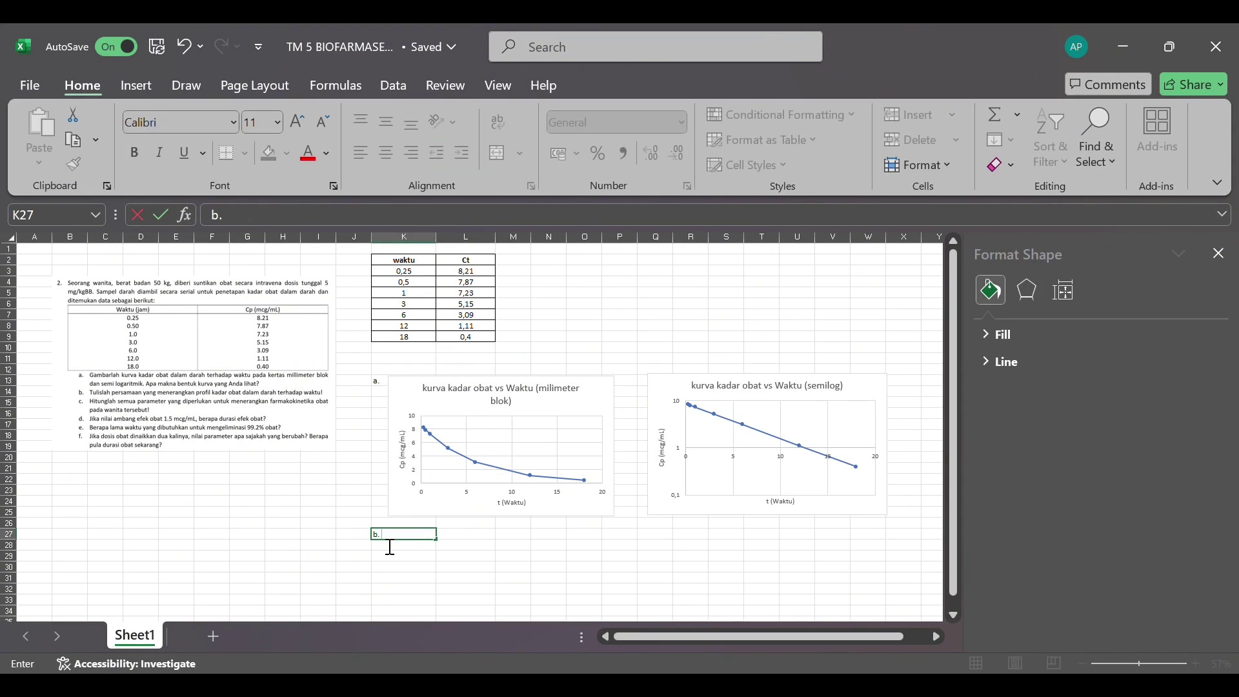
pyautogui.press('Tab')
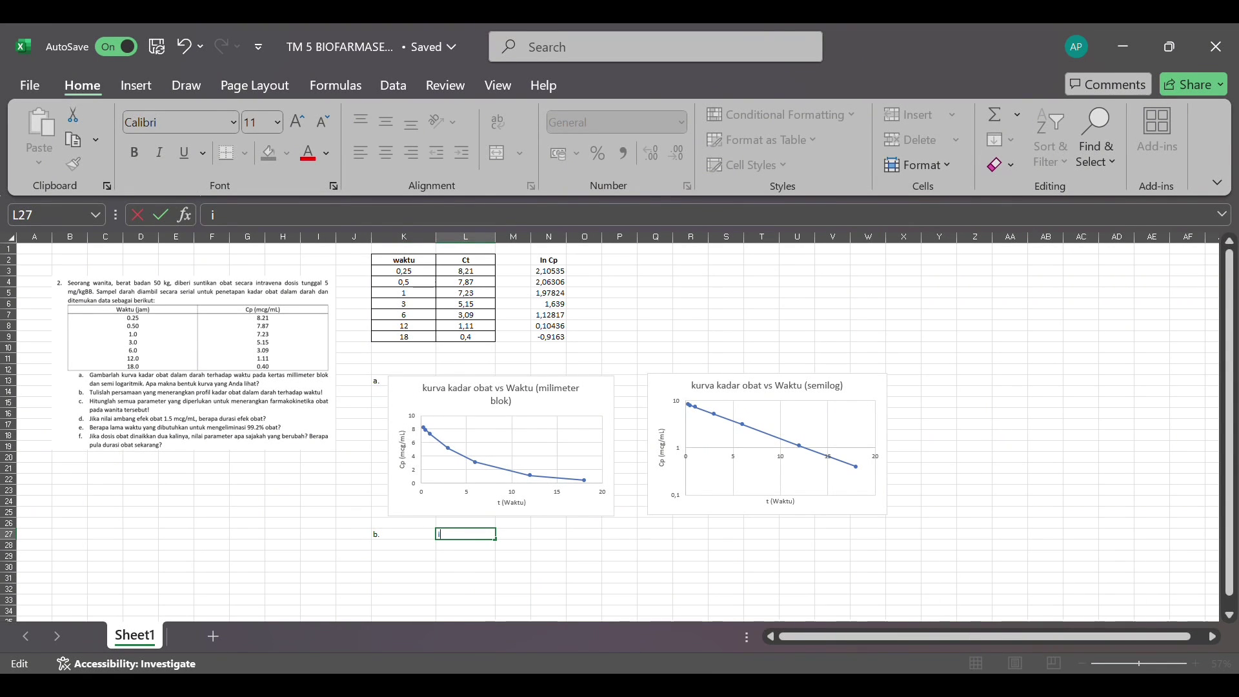
pyautogui.write('intercept')
pyautogui.click(522, 539)
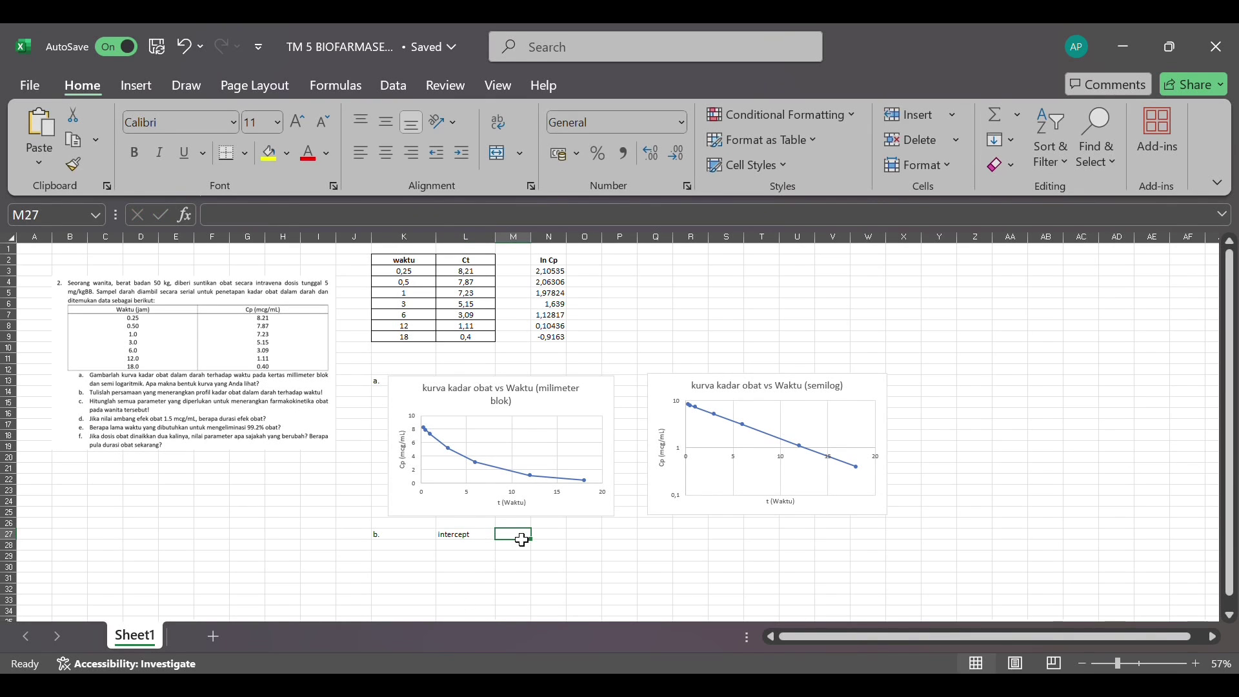
pyautogui.write('Cp0')
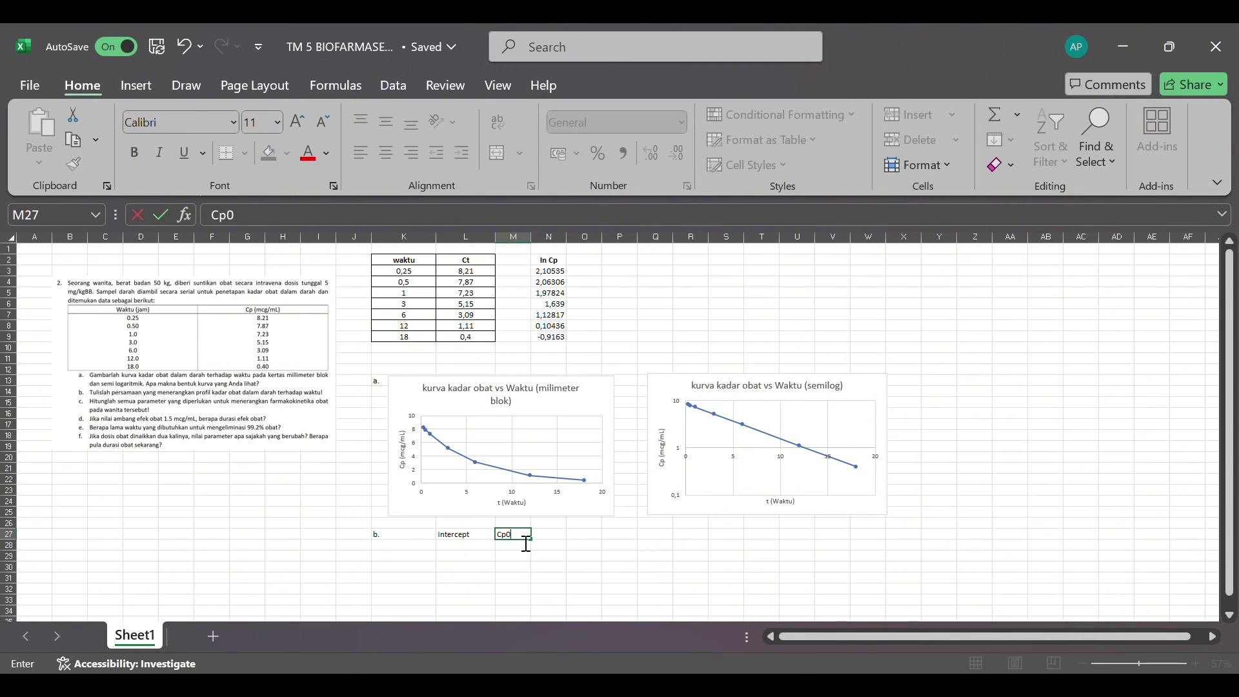
# Calculate the intercept in L28 with INTERCEPT, using the ln Cp values N3:N9 as y and the times K3:K9 as x.
pyautogui.click(466, 548)
pyautogui.write('=')
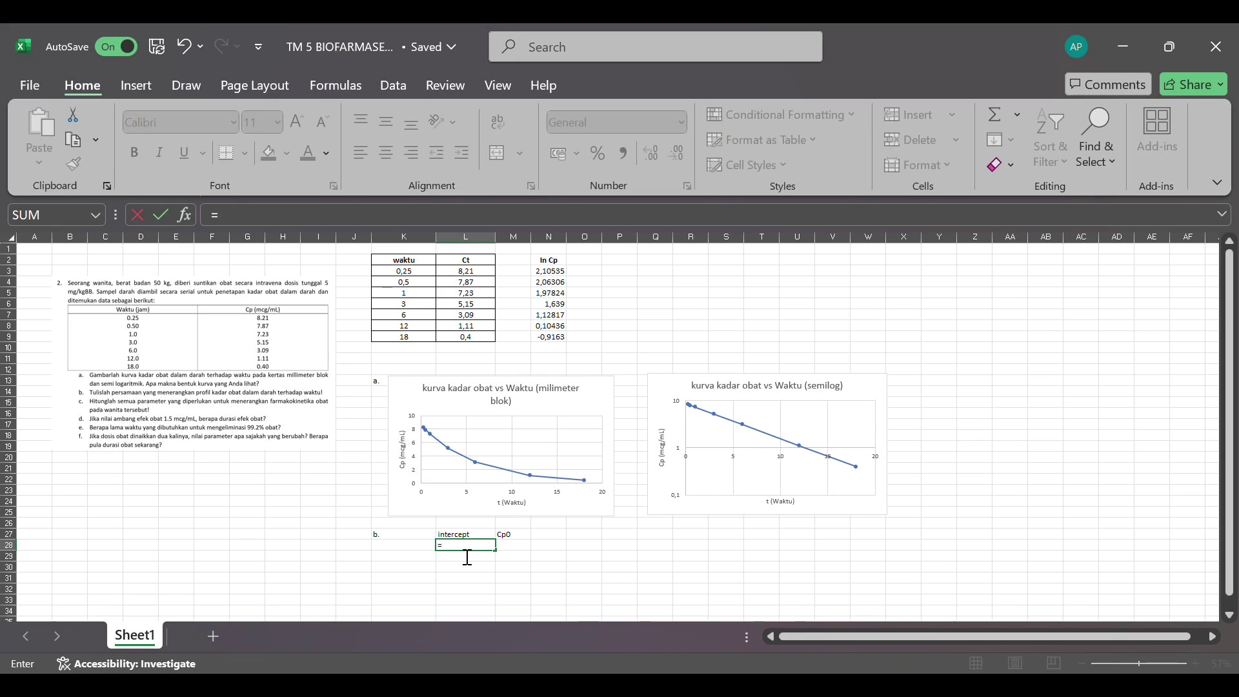
pyautogui.write('intercept(')
pyautogui.moveTo(550, 271); pyautogui.dragTo(557, 342)
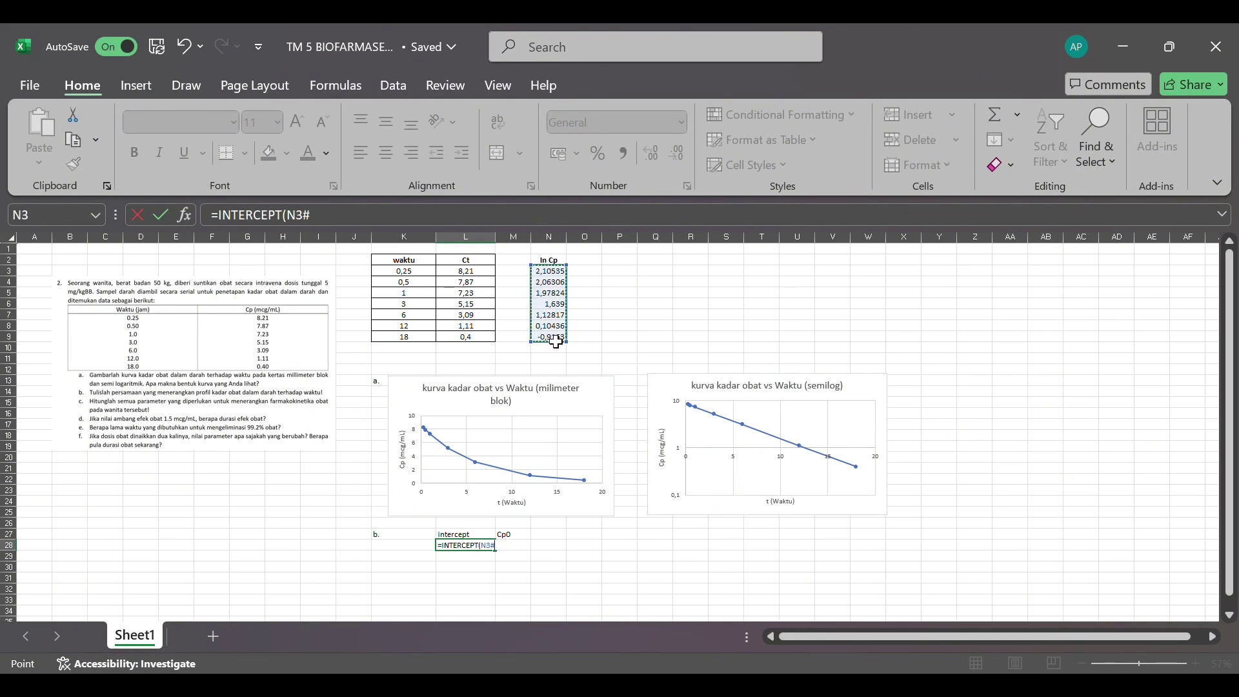
pyautogui.write(';')
pyautogui.moveTo(423, 271); pyautogui.dragTo(427, 342)
pyautogui.press('Return')
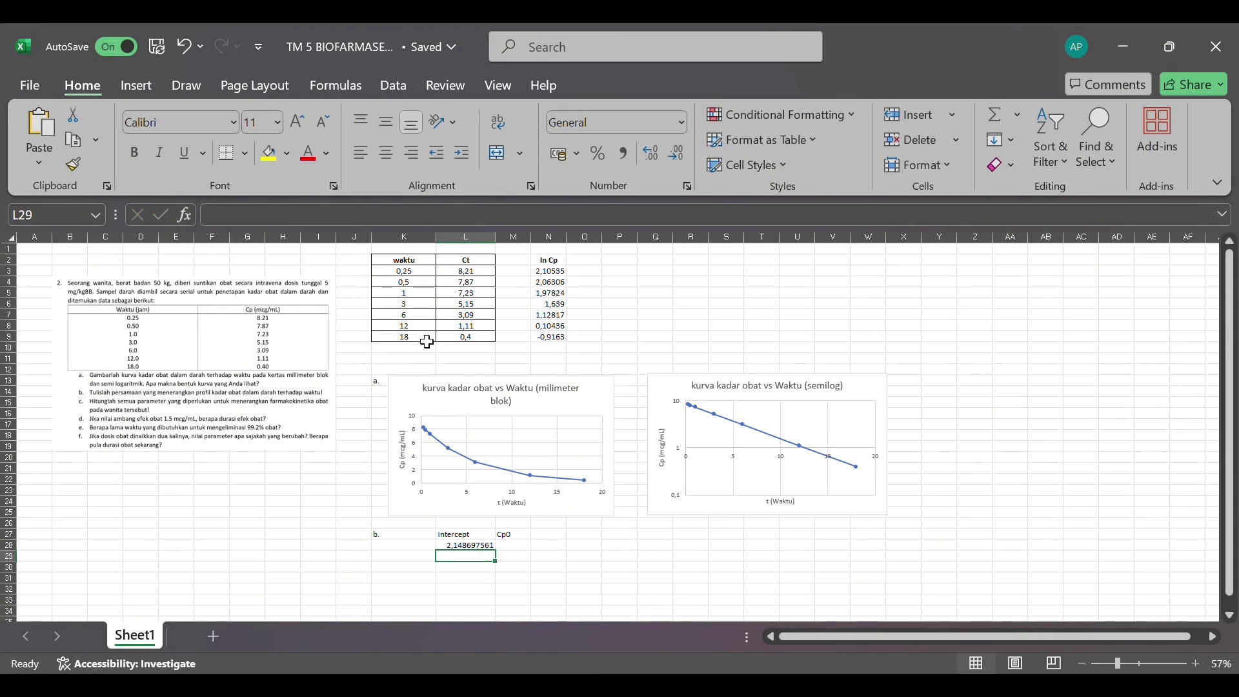
# Enter the label "Cp0" in M28 and "cpo" in M29 beside the intercept results.
pyautogui.click(519, 553)
pyautogui.write('Cp0')
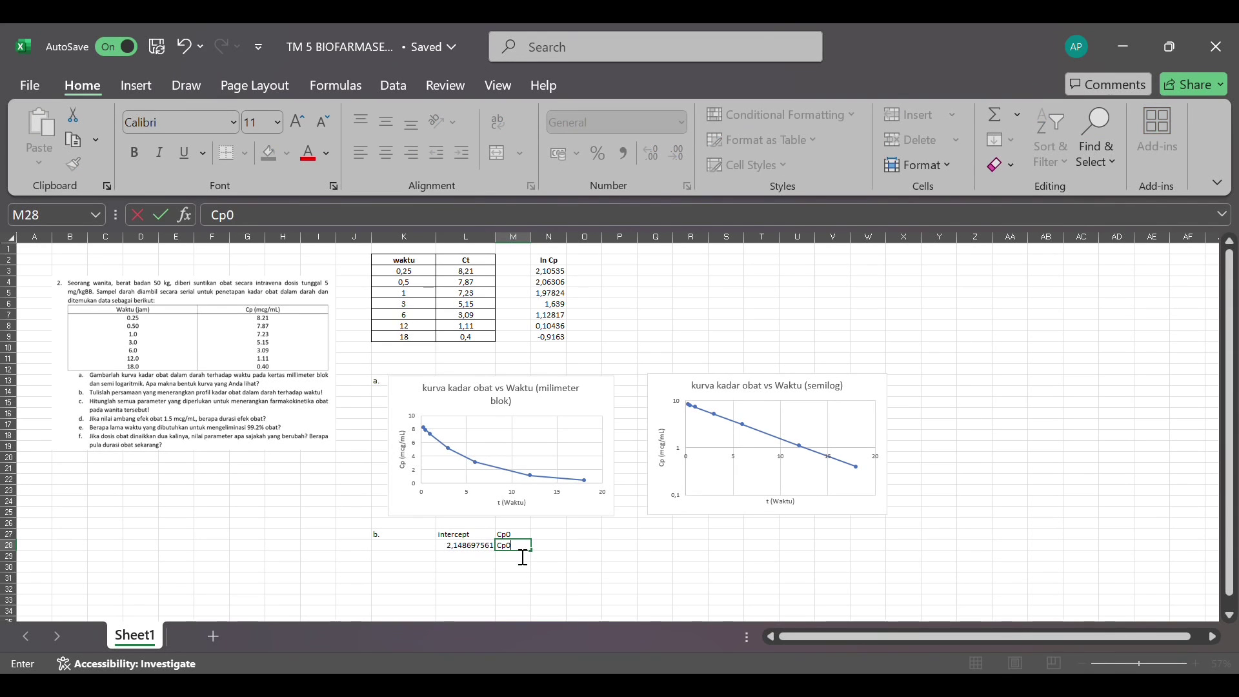
pyautogui.click(518, 559)
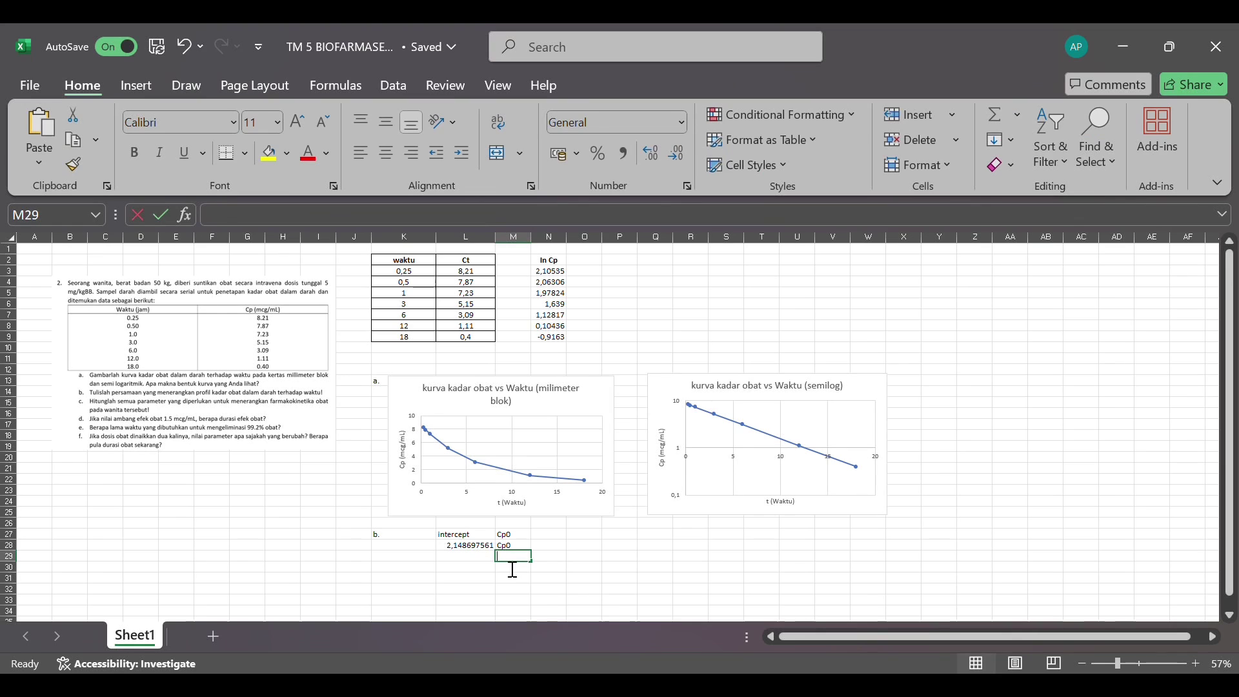
pyautogui.write('cpo')
# Calculate Cp0 in L29 by applying the EXP function to the intercept value in L28.
pyautogui.click(477, 558)
pyautogui.write('=')
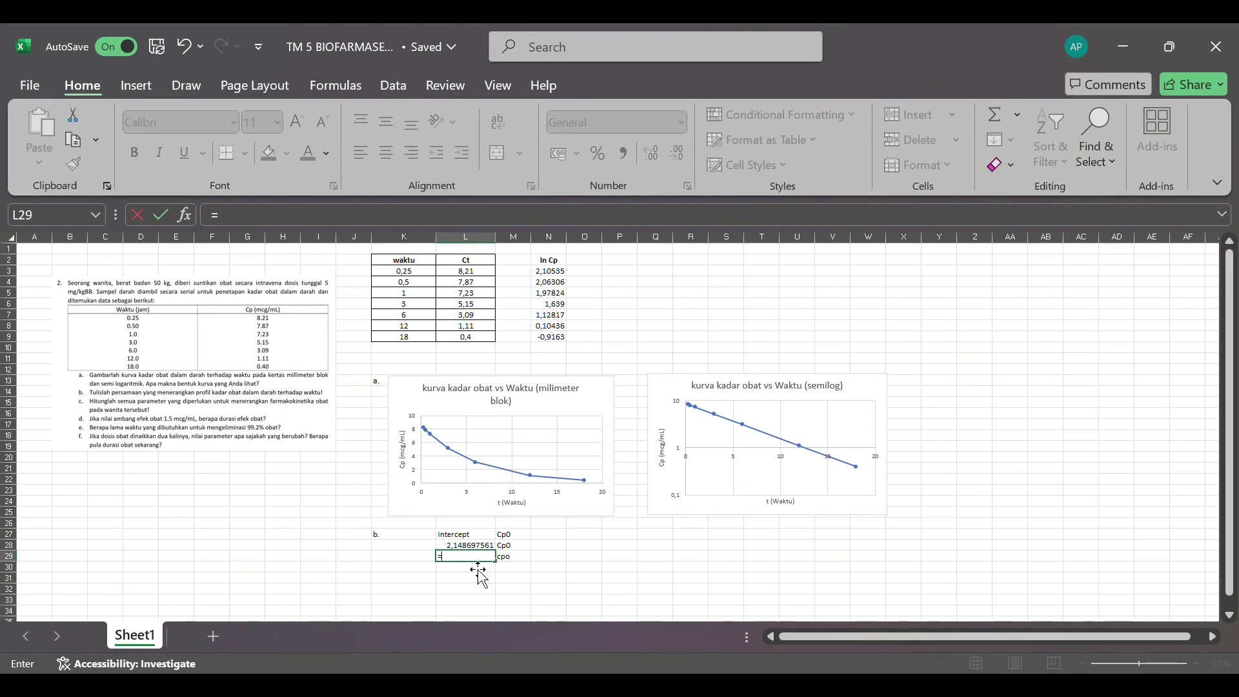
pyautogui.write('EXP(')
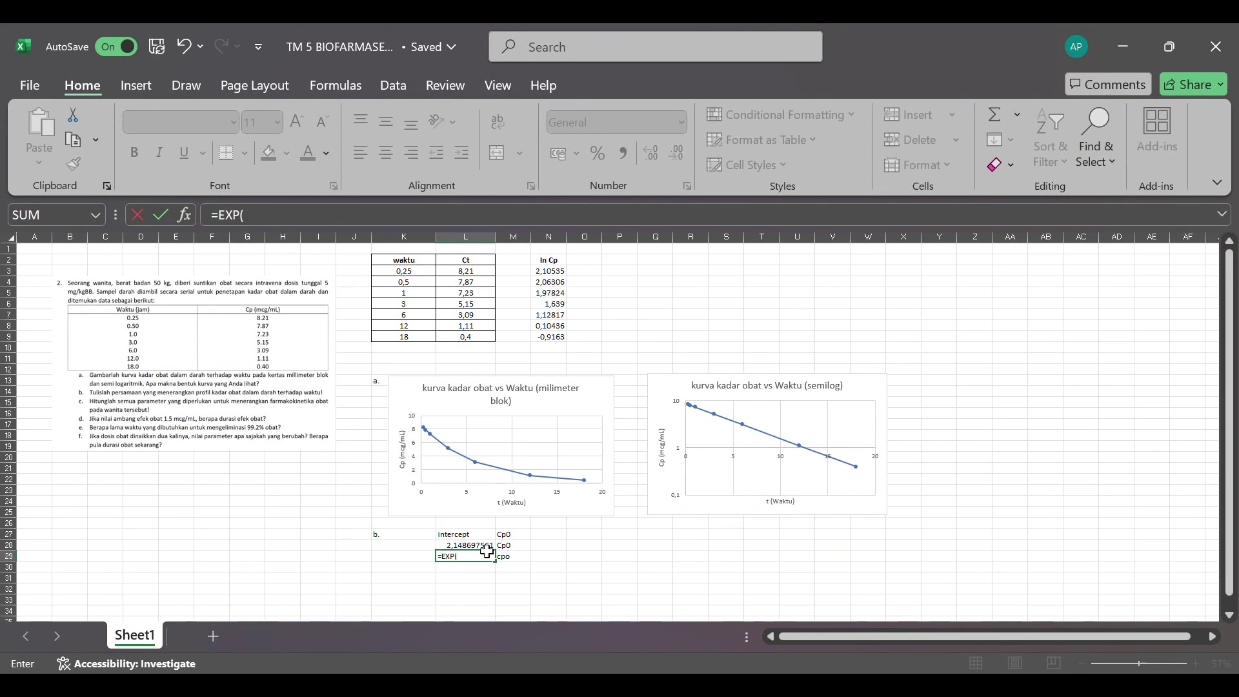
pyautogui.click(487, 551)
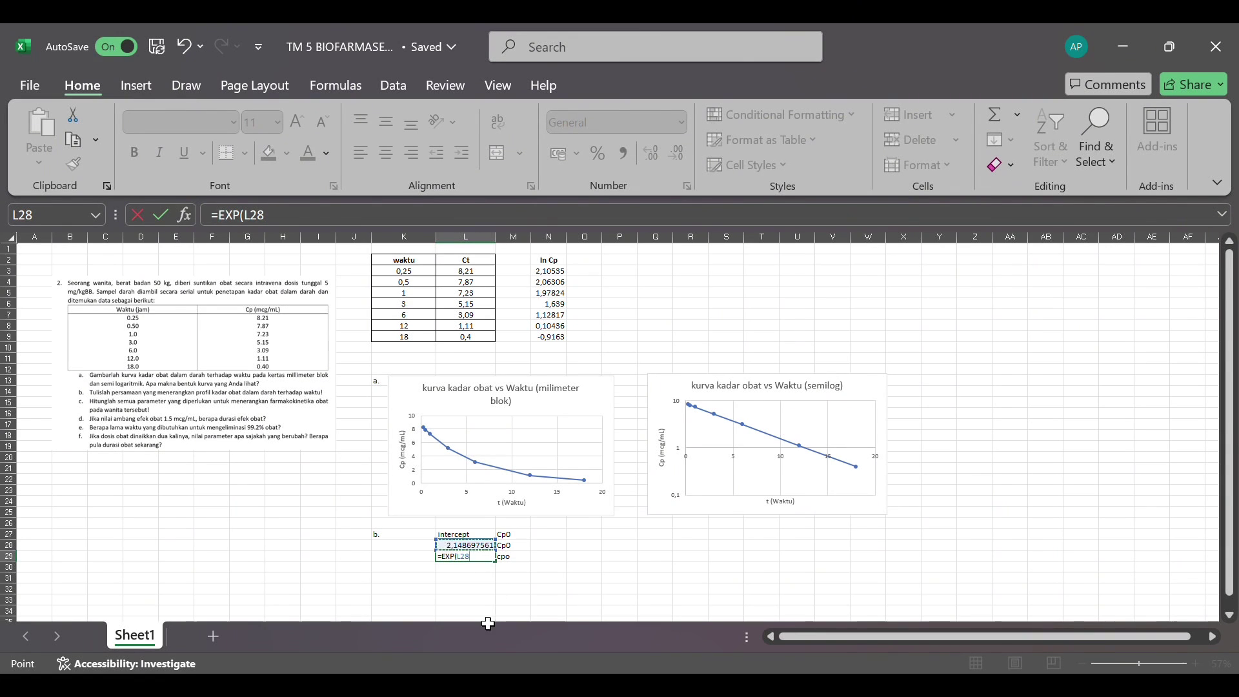
pyautogui.press('Return')
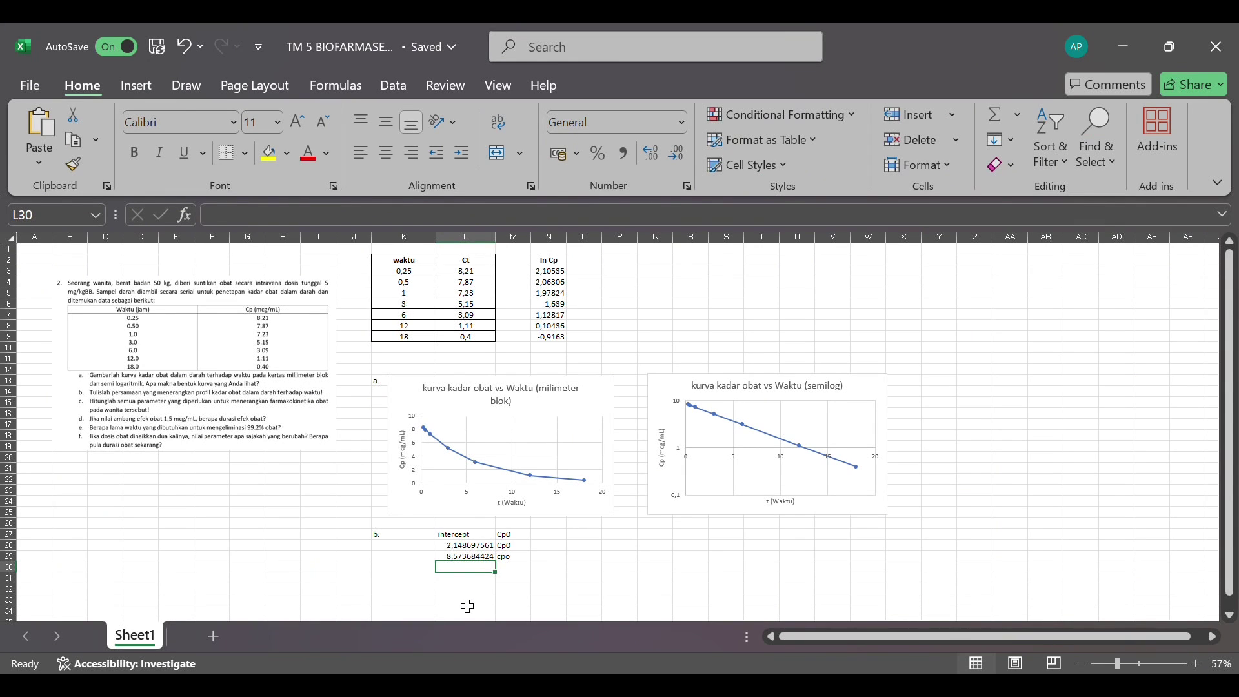
# Write the rounded result "Cp0 = 8,5736" as text in L30.
pyautogui.write('cp')
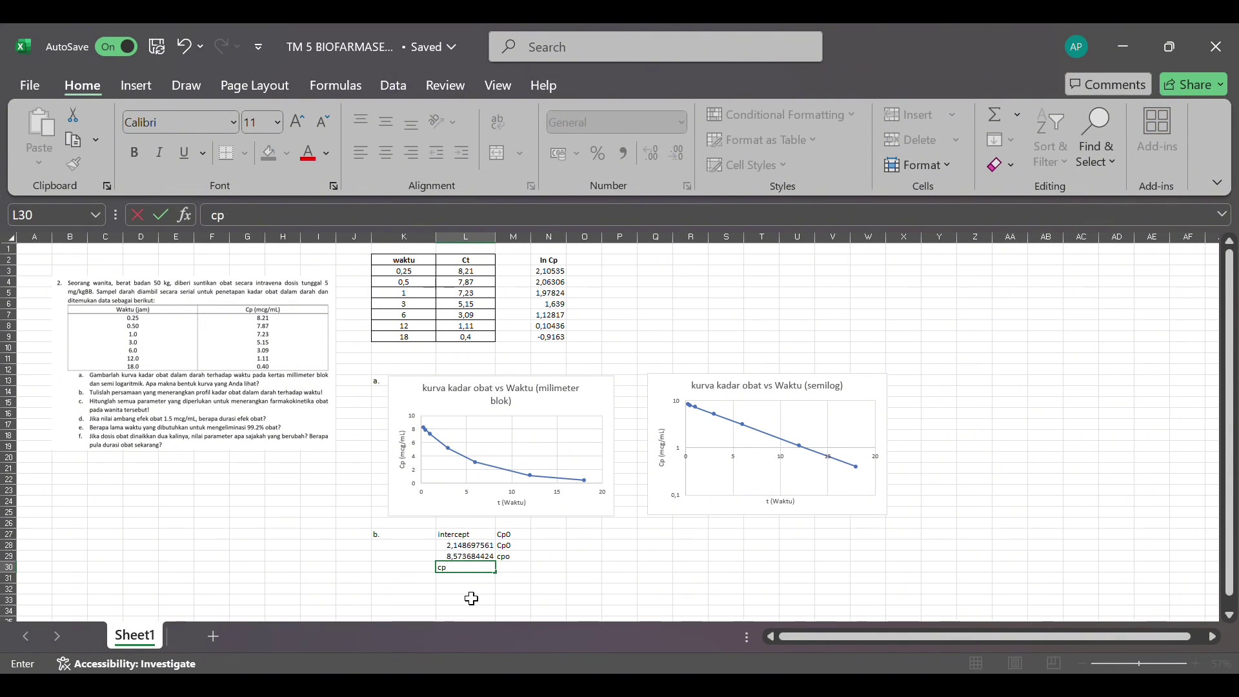
pyautogui.press('BackSpace')
pyautogui.press('BackSpace')
pyautogui.write('Cp0 = 8,57')
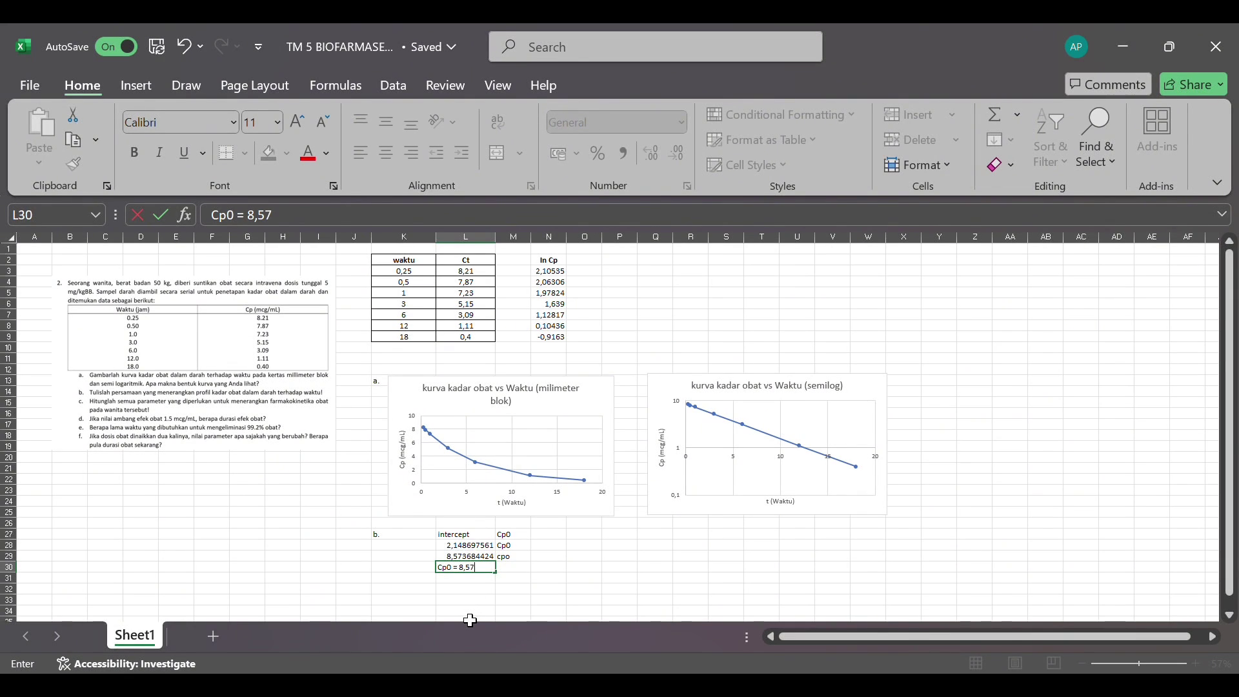
pyautogui.write('36')
# Enter the heading "slope" in O27 and the label "k" in P28.
pyautogui.click(588, 536)
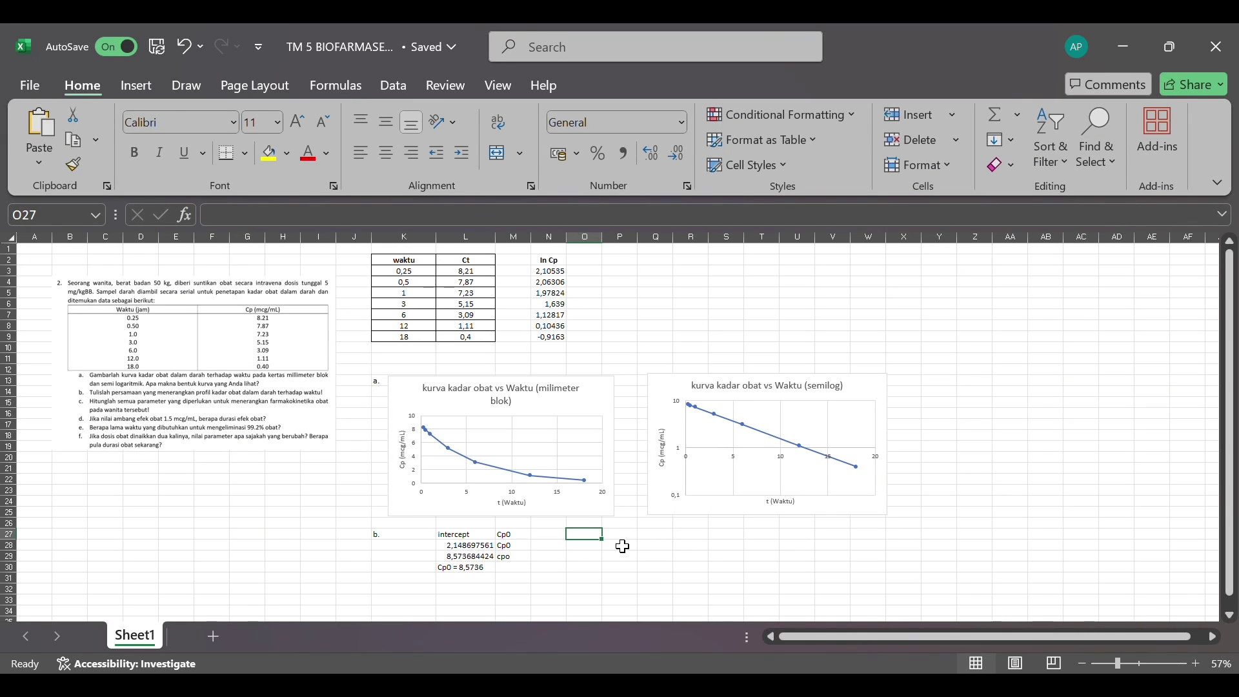
pyautogui.write('slope')
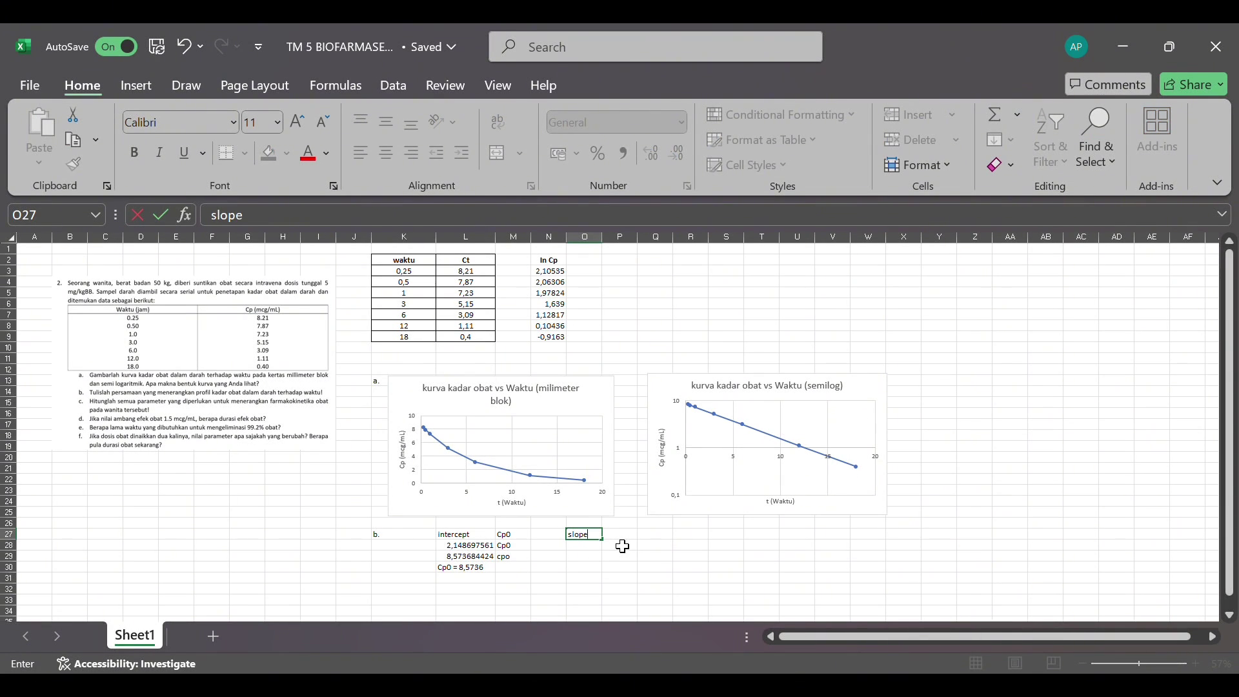
pyautogui.click(600, 553)
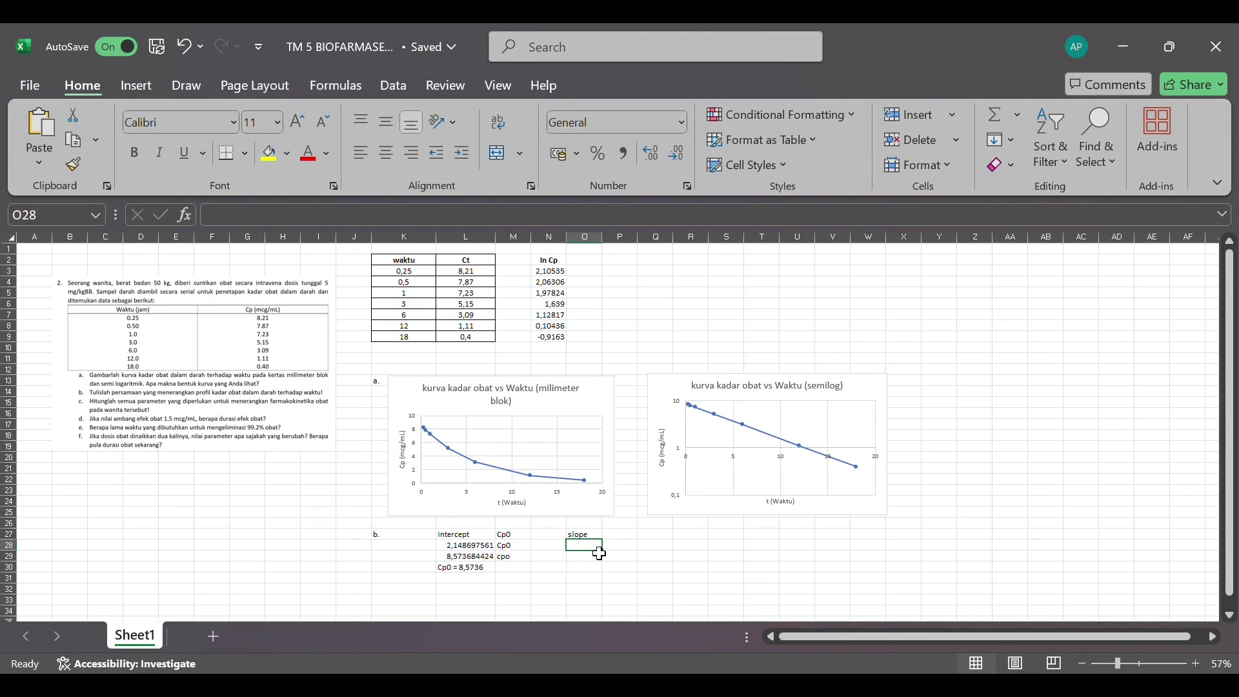
pyautogui.click(627, 547)
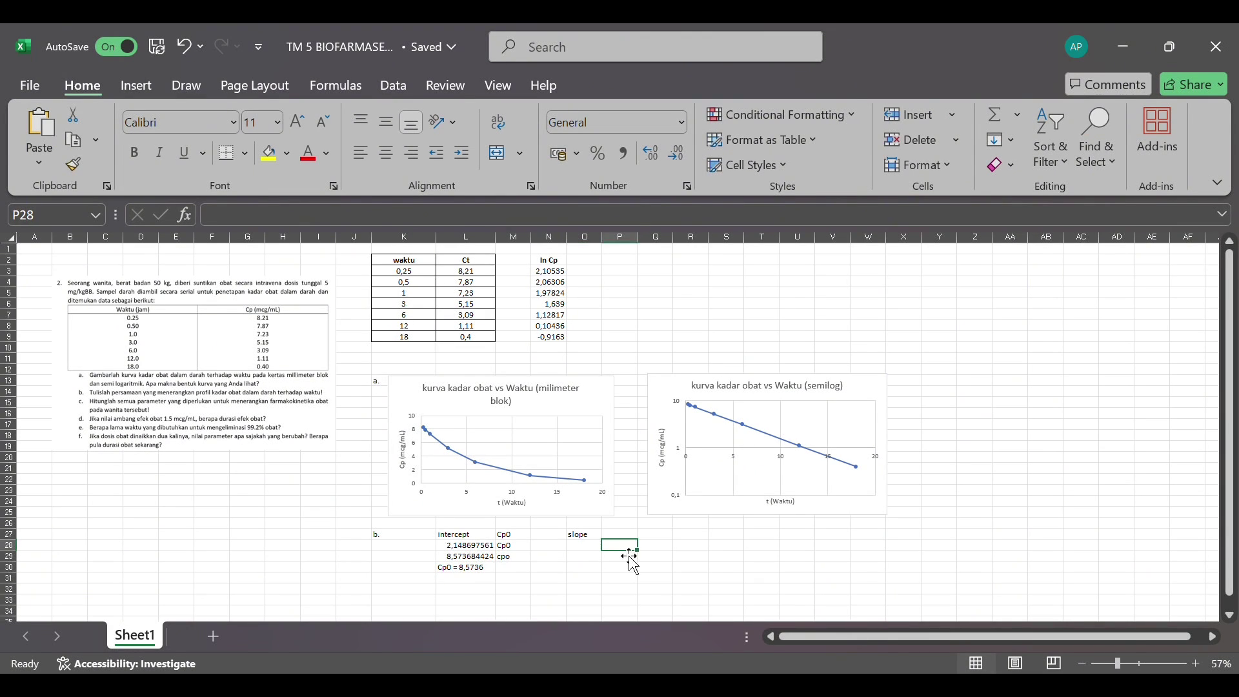
# Calculate the slope in O28 with SLOPE, using the ln Cp values N3:N9 as y and the times K3:K9 as x.
pyautogui.click(591, 547)
pyautogui.write('=')
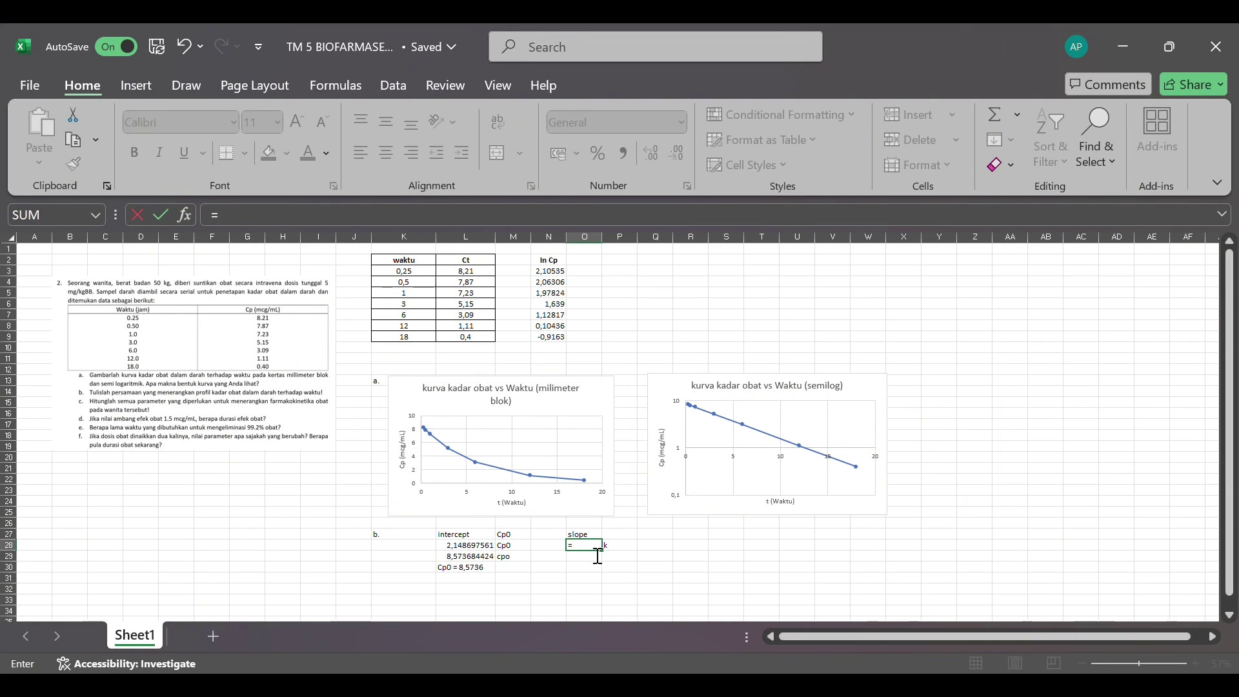
pyautogui.write('slop')
pyautogui.press('Tab')
pyautogui.moveTo(559, 272); pyautogui.dragTo(559, 335)
pyautogui.write(';')
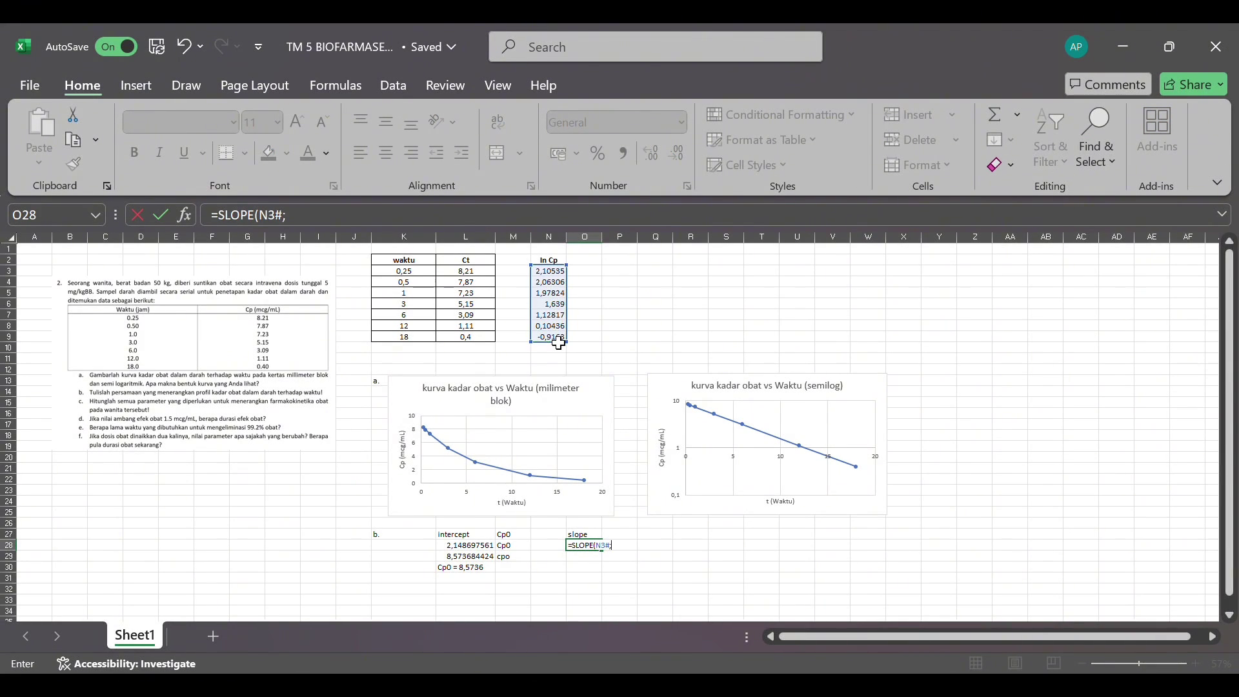
pyautogui.click(416, 276)
pyautogui.moveTo(416, 276); pyautogui.dragTo(418, 343)
pyautogui.press('Return')
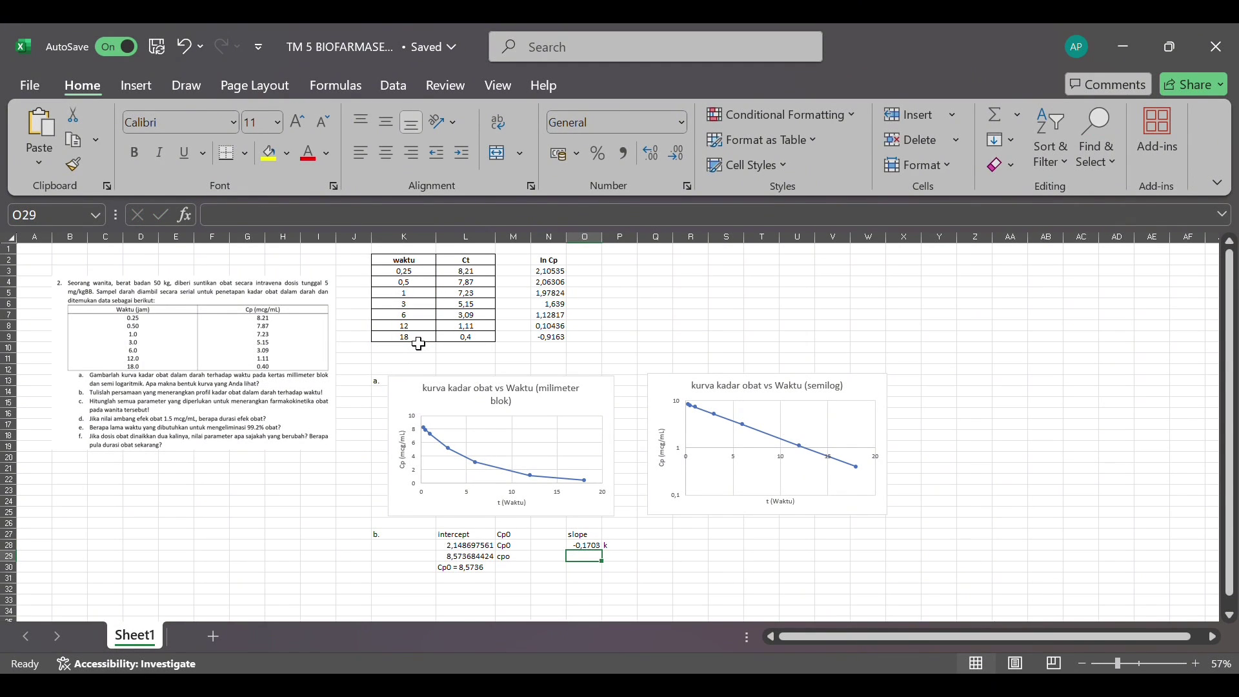
# Append the unit "mcg/Ml" to the Cp0 result text in L30.
pyautogui.click(489, 569)
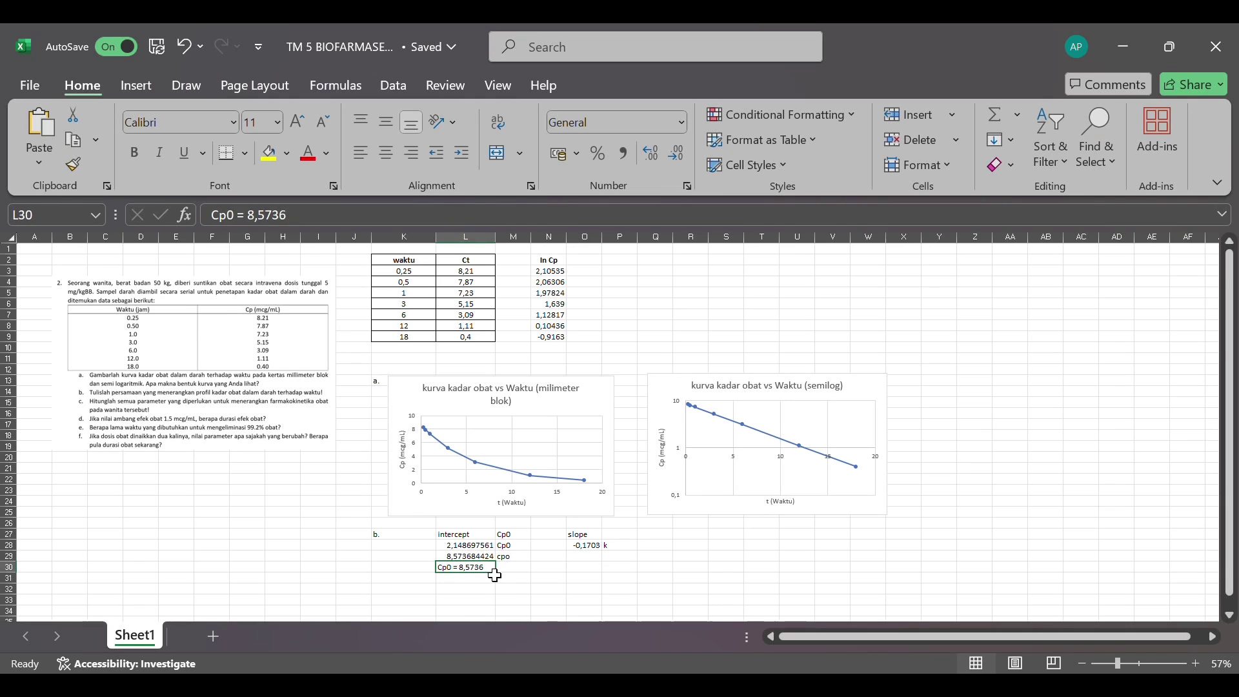
pyautogui.click(368, 222)
pyautogui.write('mcg')
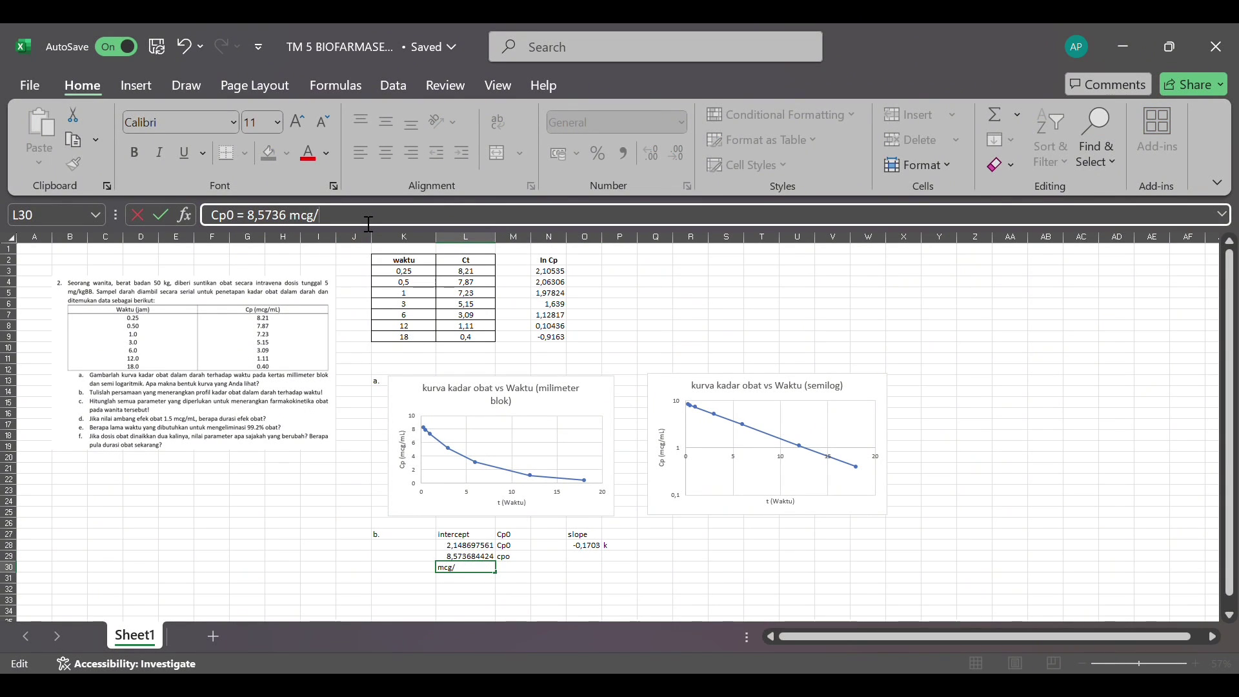
pyautogui.write('/mL')
# Enter the positive rate constant 0,1703 in O29 and its label "k" in P29.
pyautogui.click(602, 568)
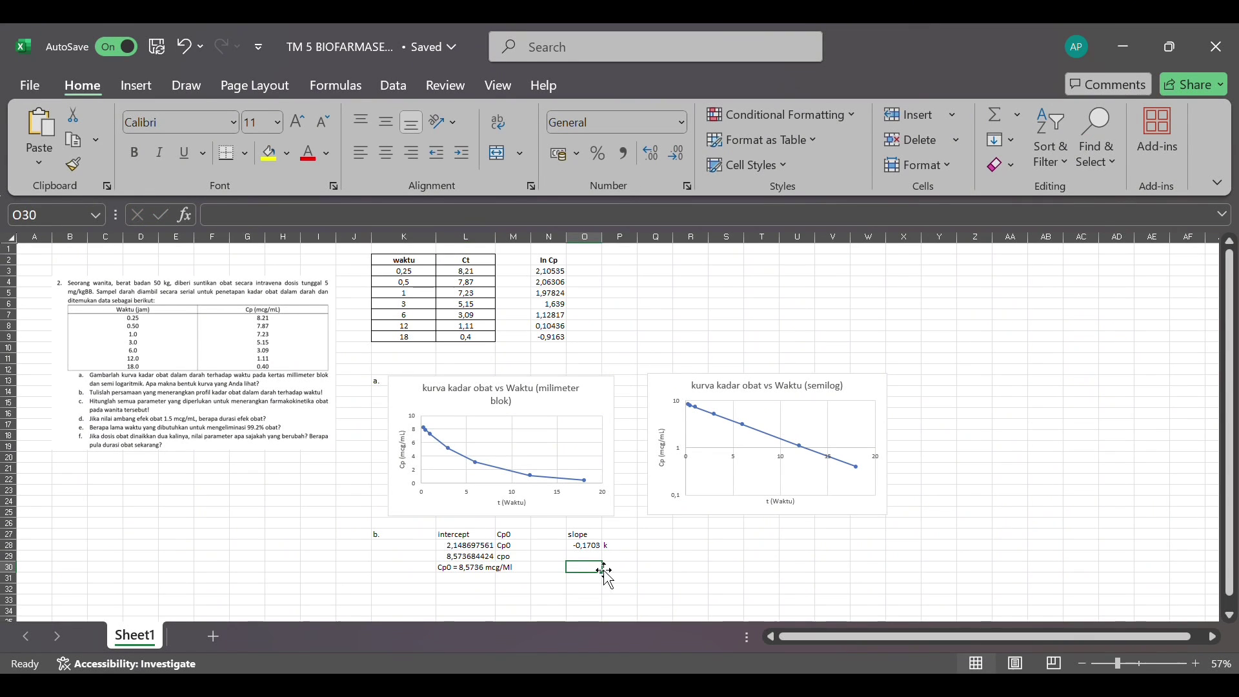
pyautogui.write('0')
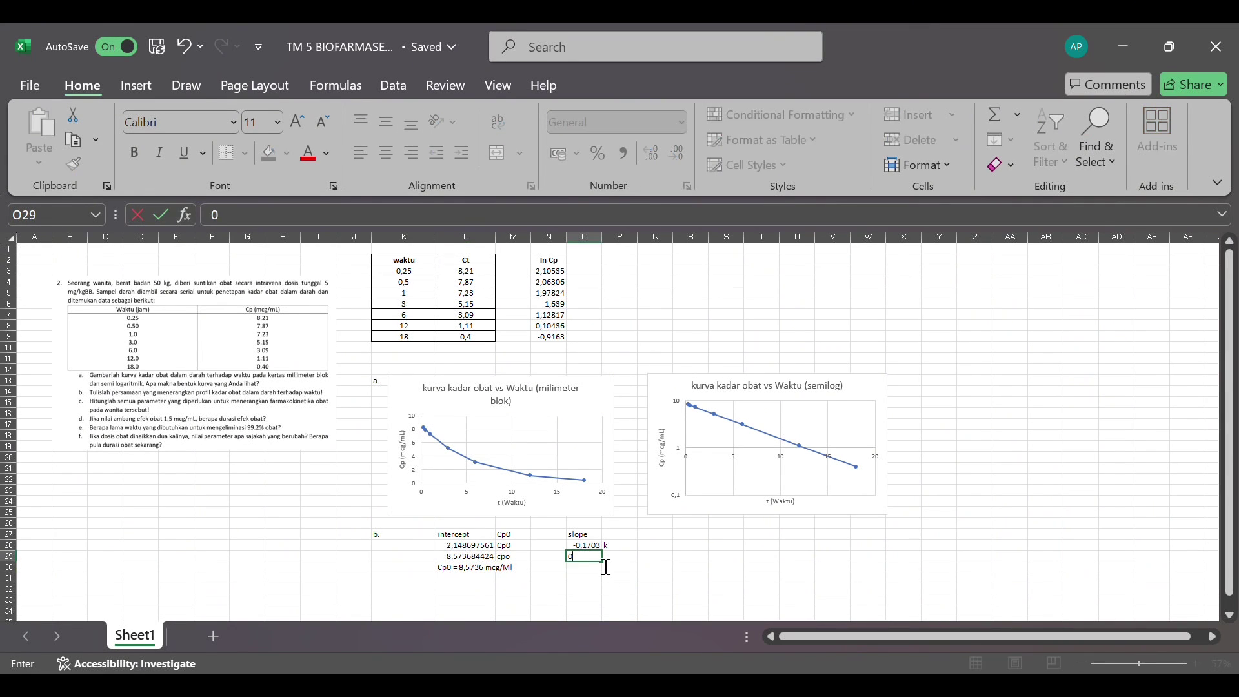
pyautogui.write(',1703')
pyautogui.press('Tab')
pyautogui.write('k')
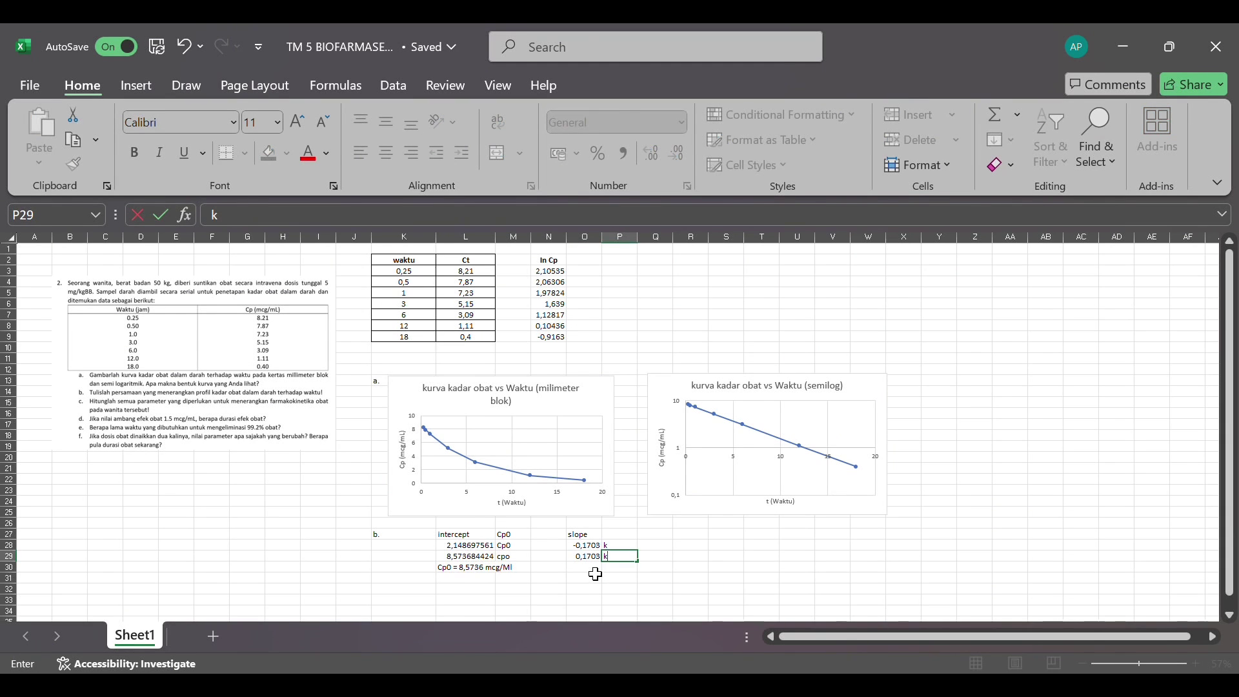
pyautogui.press('Return')
# Write the result with its unit, "k= 0,1703 /jam", in O30.
pyautogui.write('k=')
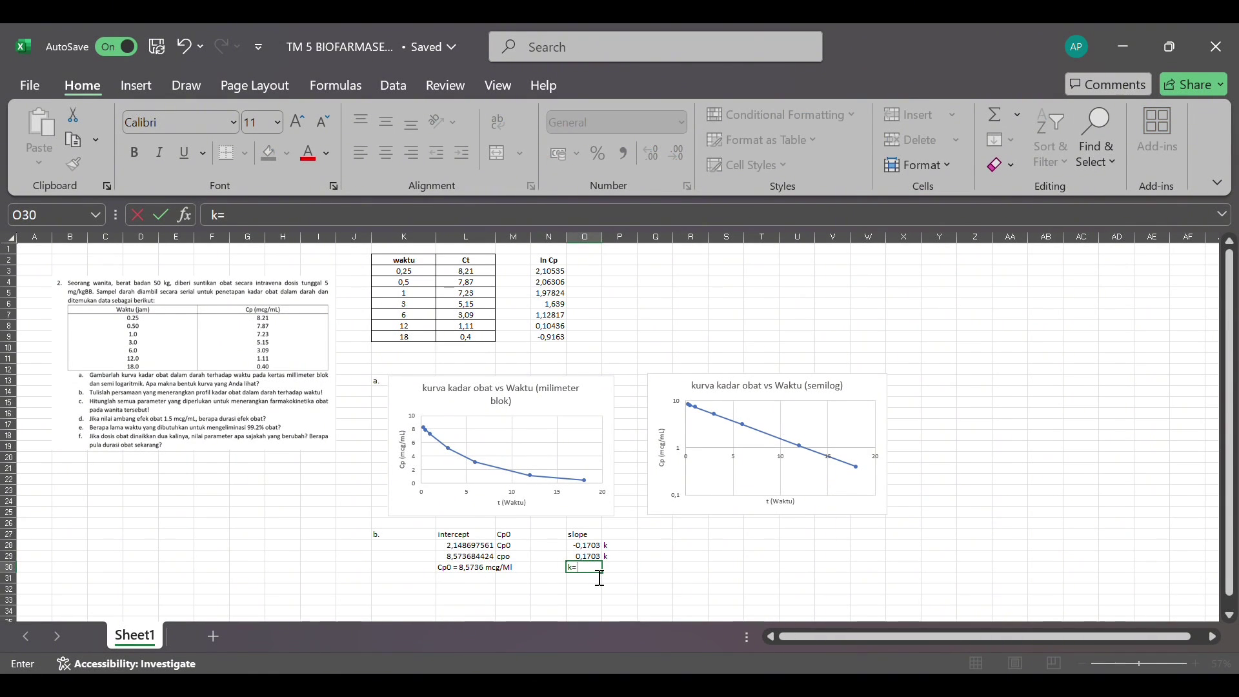
pyautogui.write(' 0,1703')
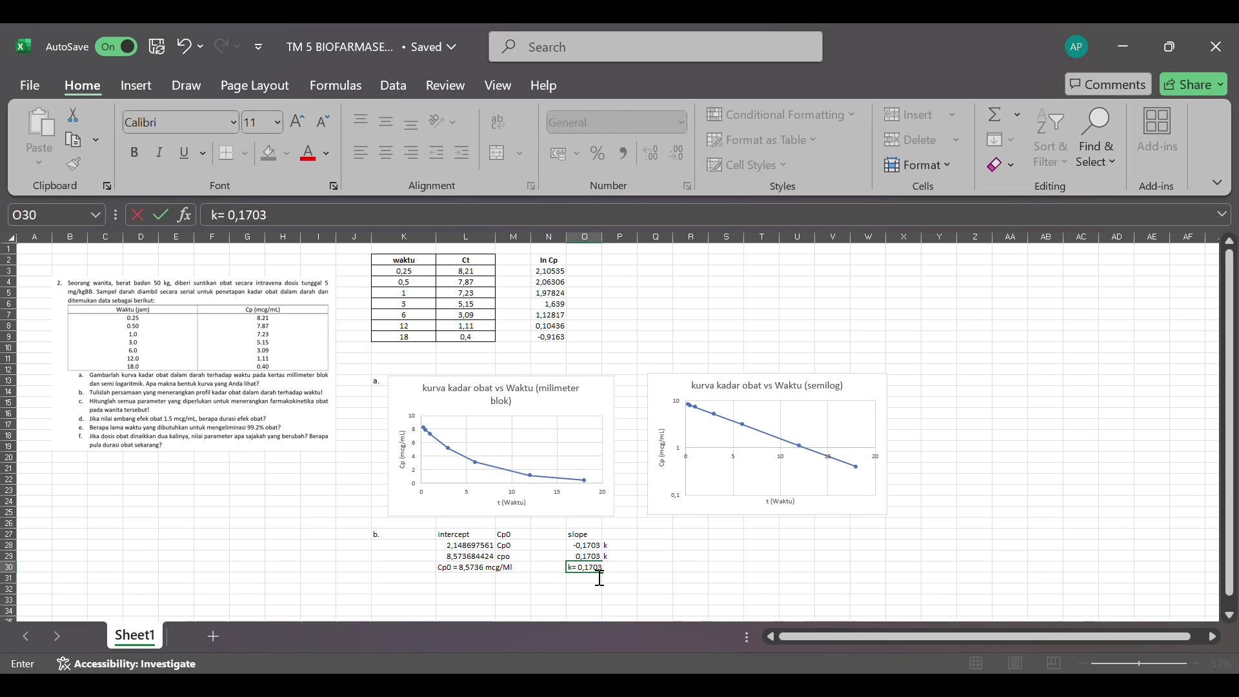
pyautogui.write(' /jam')
# Write the concentration equation "ln Cpt = 8,5736 - 0,1703.t" in L32.
pyautogui.click(489, 590)
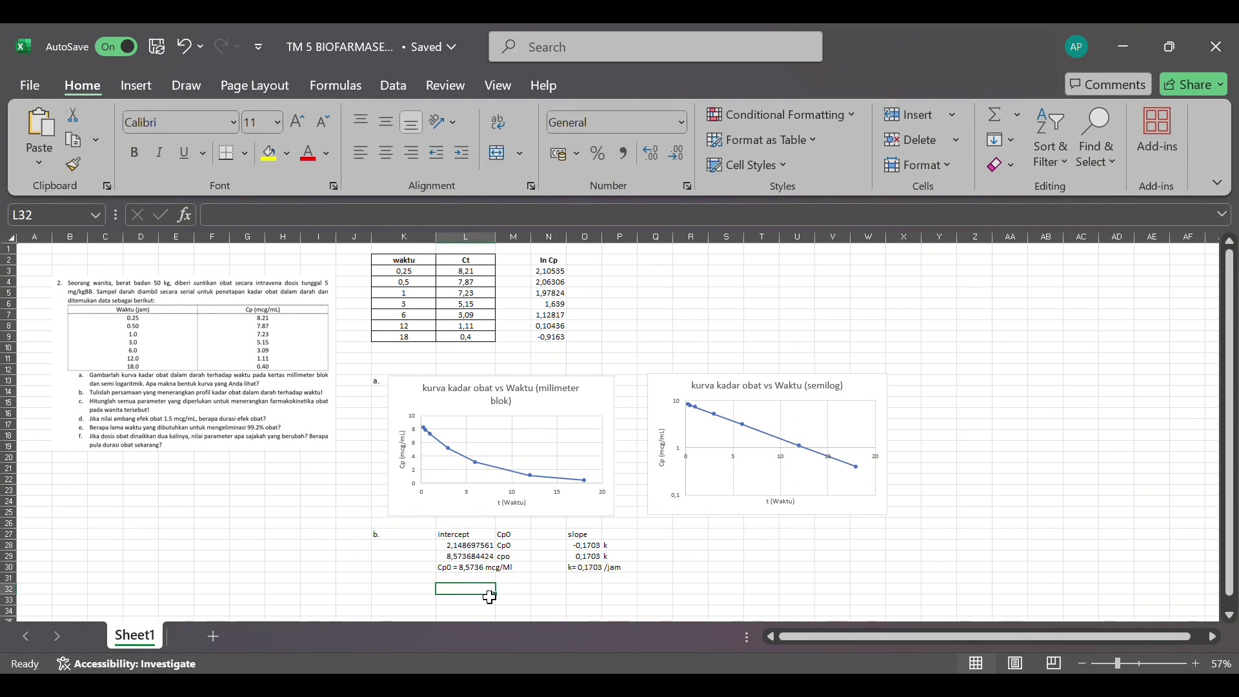
pyautogui.write('ln C')
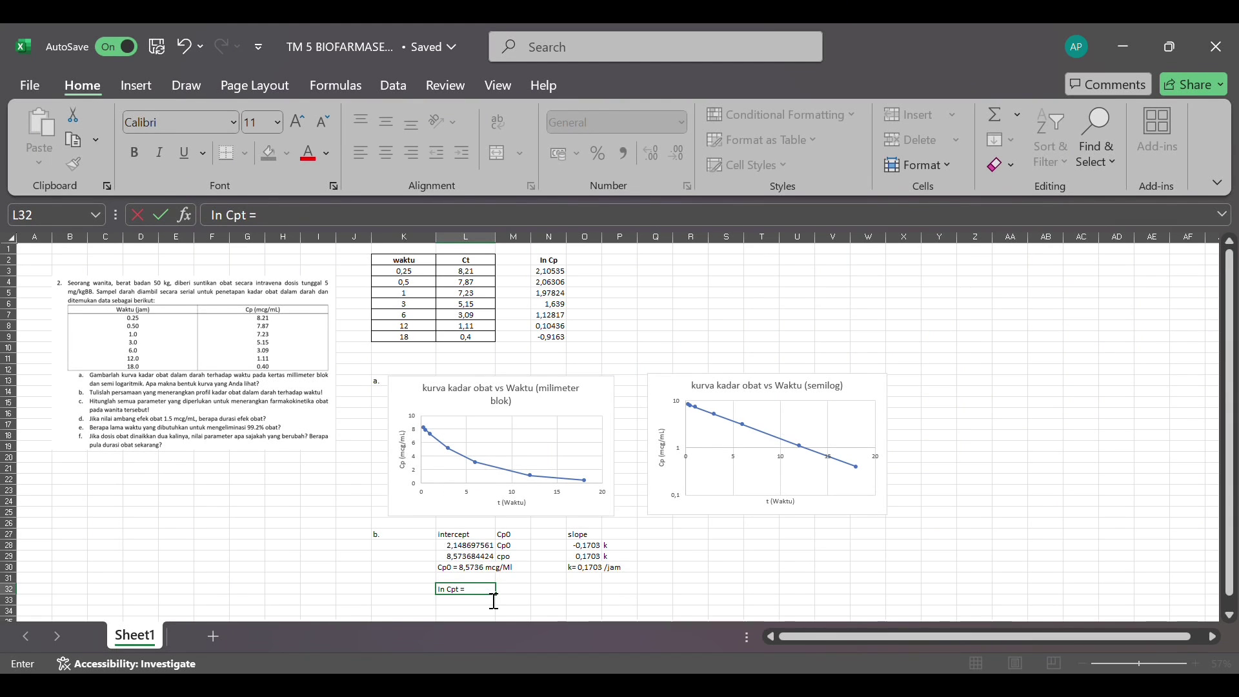
pyautogui.write('8,5736')
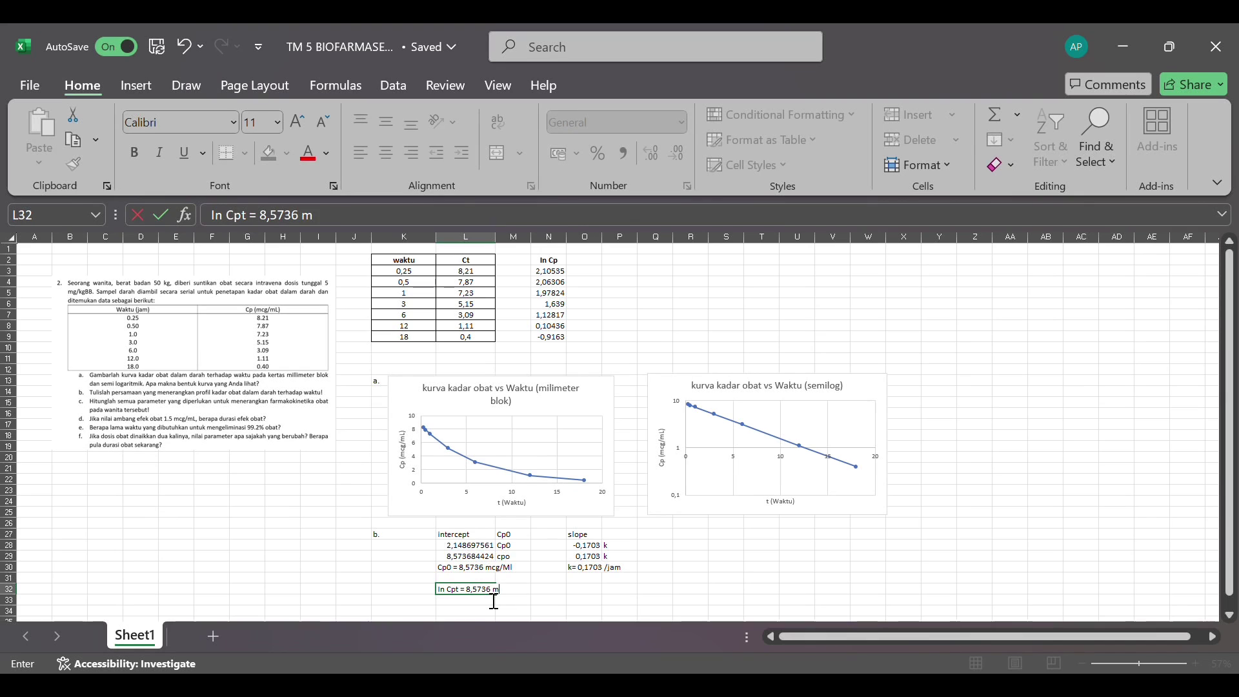
pyautogui.write(' - 0,1703.t')
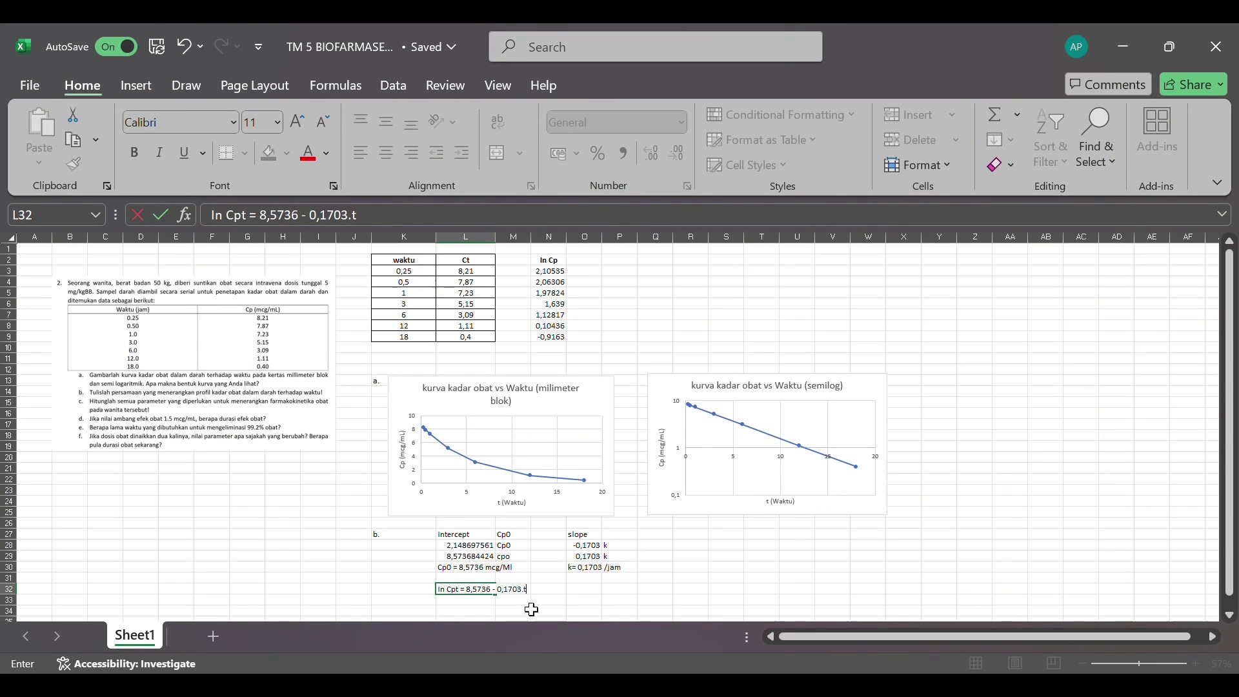
pyautogui.click(526, 602)
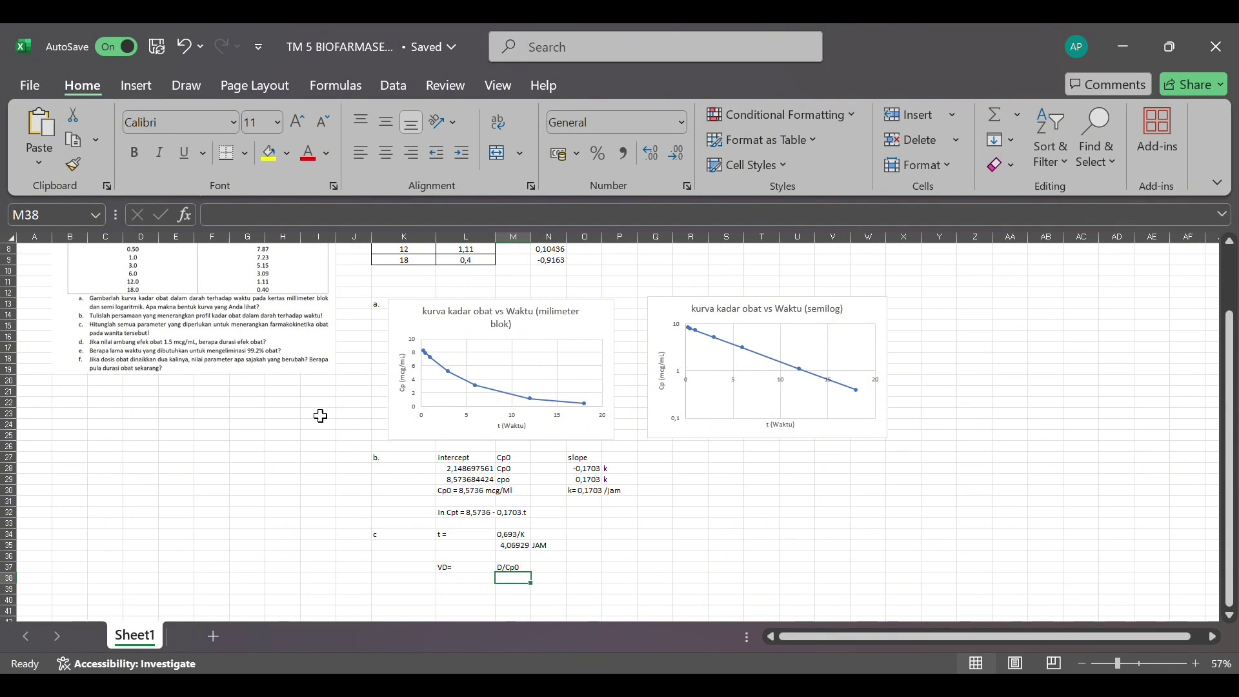
# Calculate the volume of distribution in M38 by dividing the 250 mg dose by Cp0, with the formula =250/L29.
pyautogui.scroll(3, 321, 415)
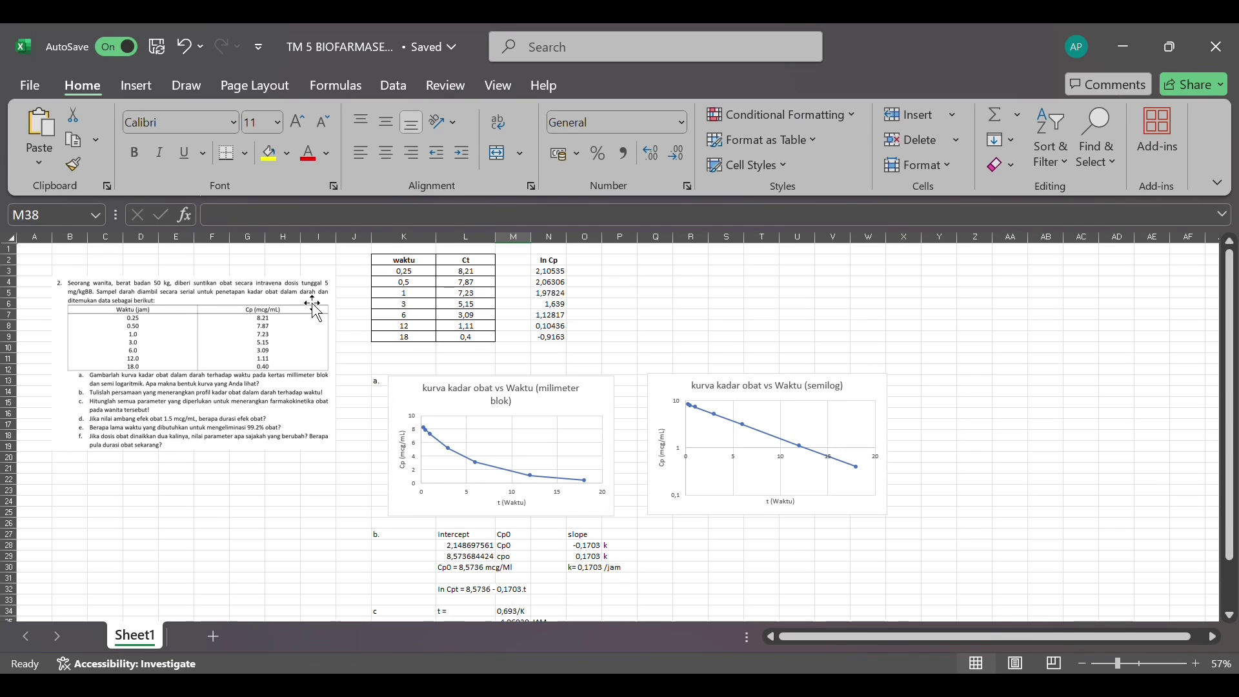
pyautogui.scroll(-6, 355, 482)
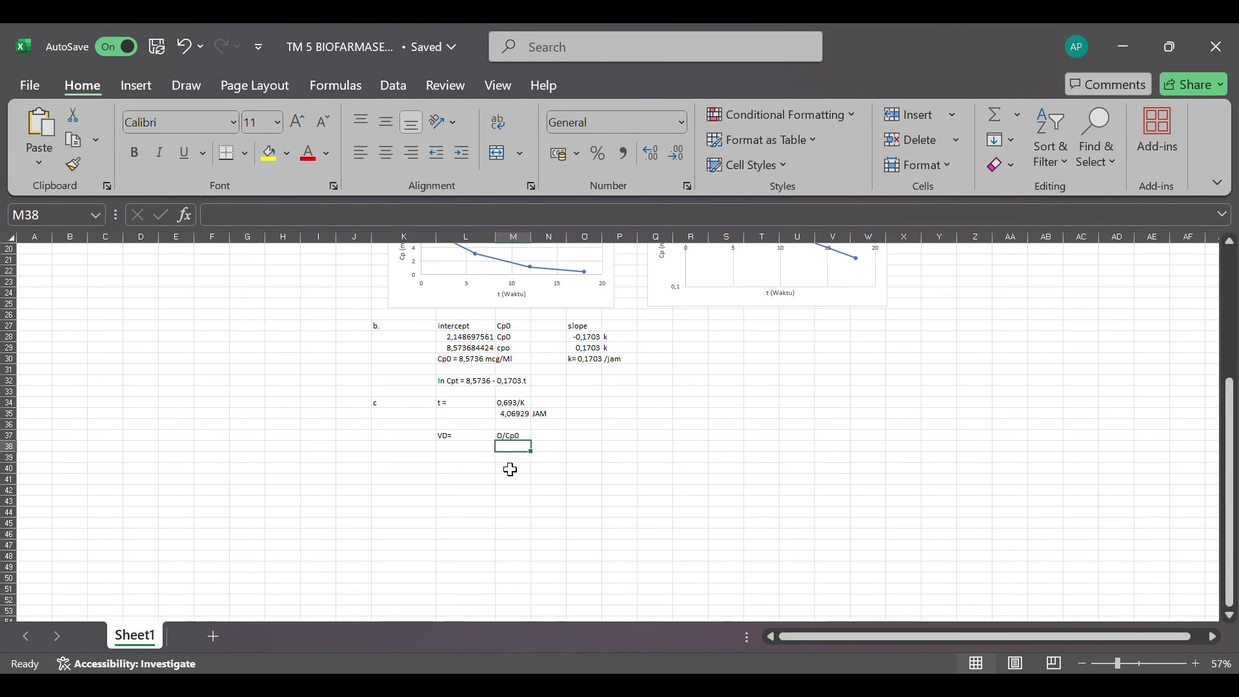
pyautogui.write('250/')
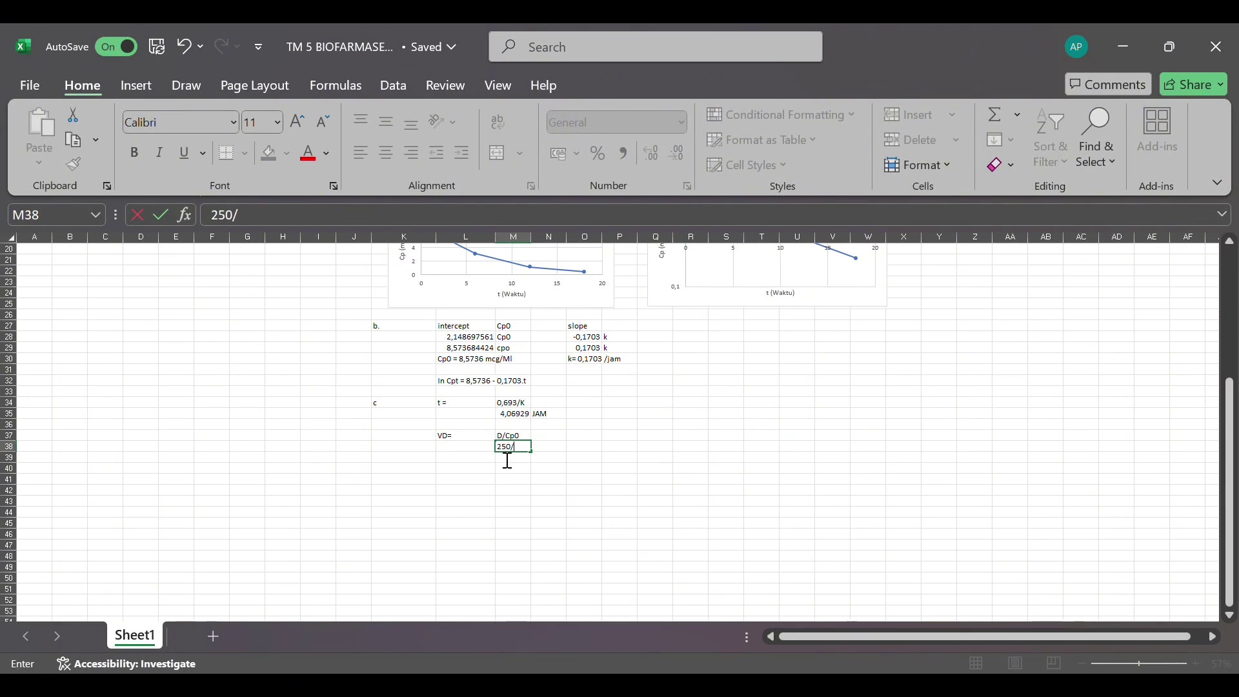
pyautogui.click(506, 448)
pyautogui.press('Home')
pyautogui.write('=')
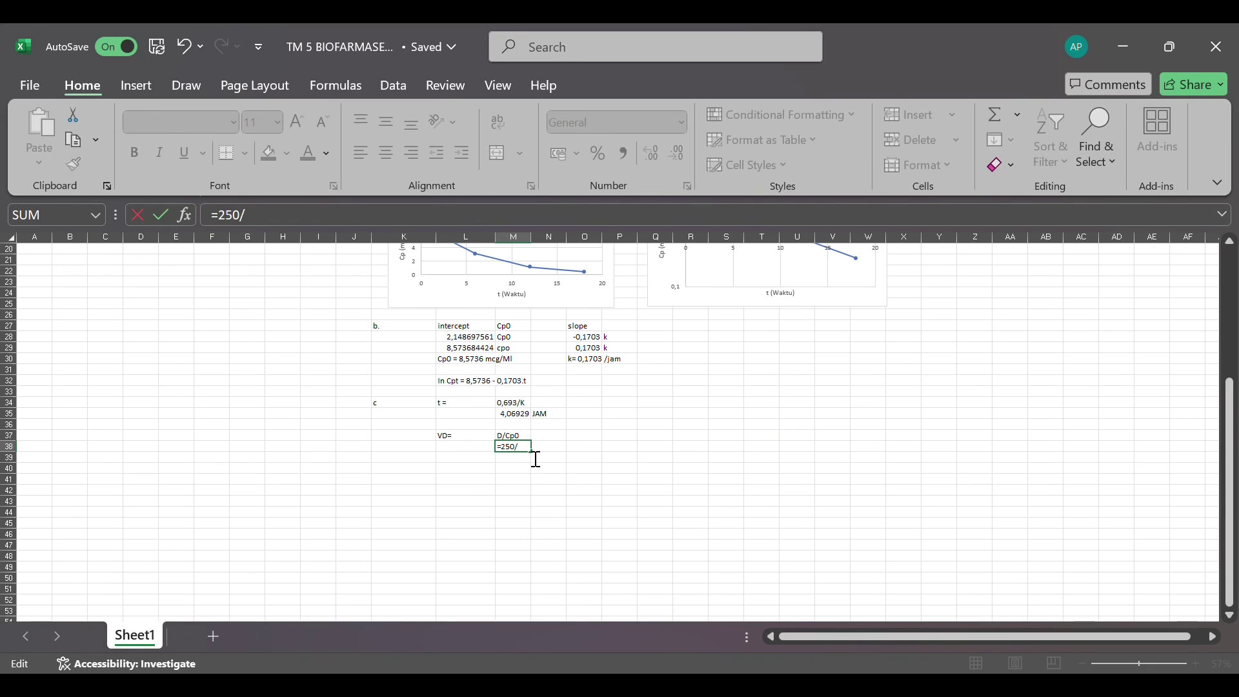
pyautogui.click(479, 350)
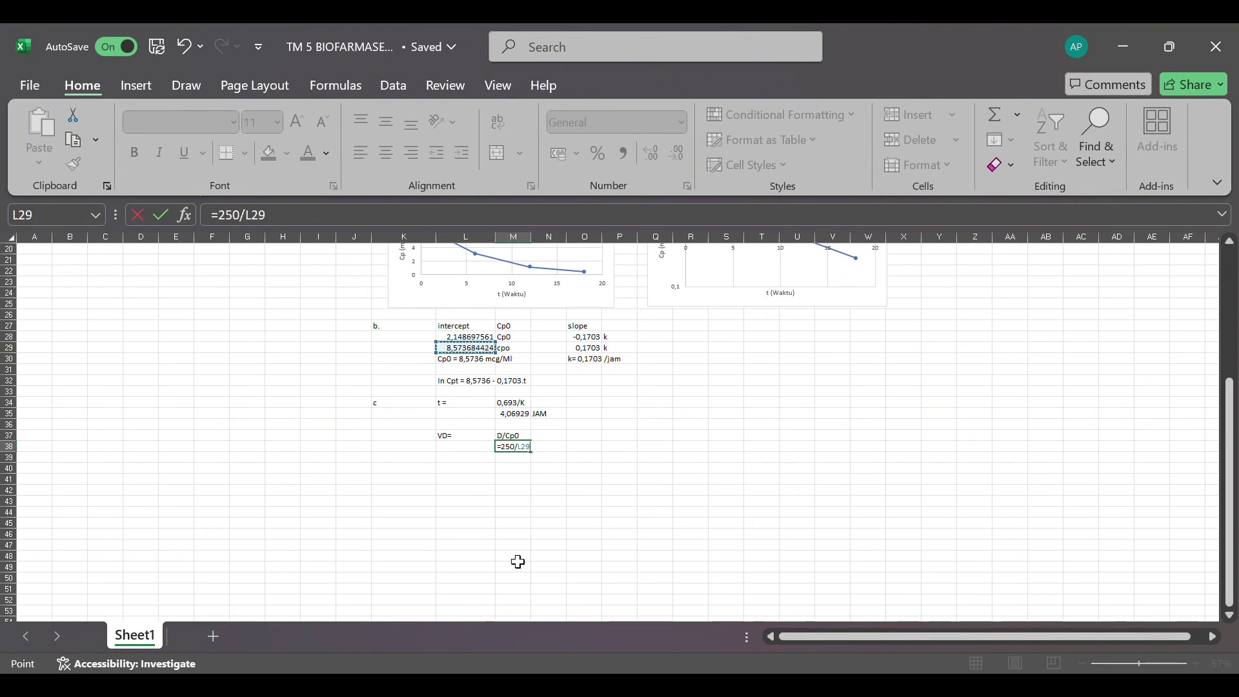
pyautogui.press('Return')
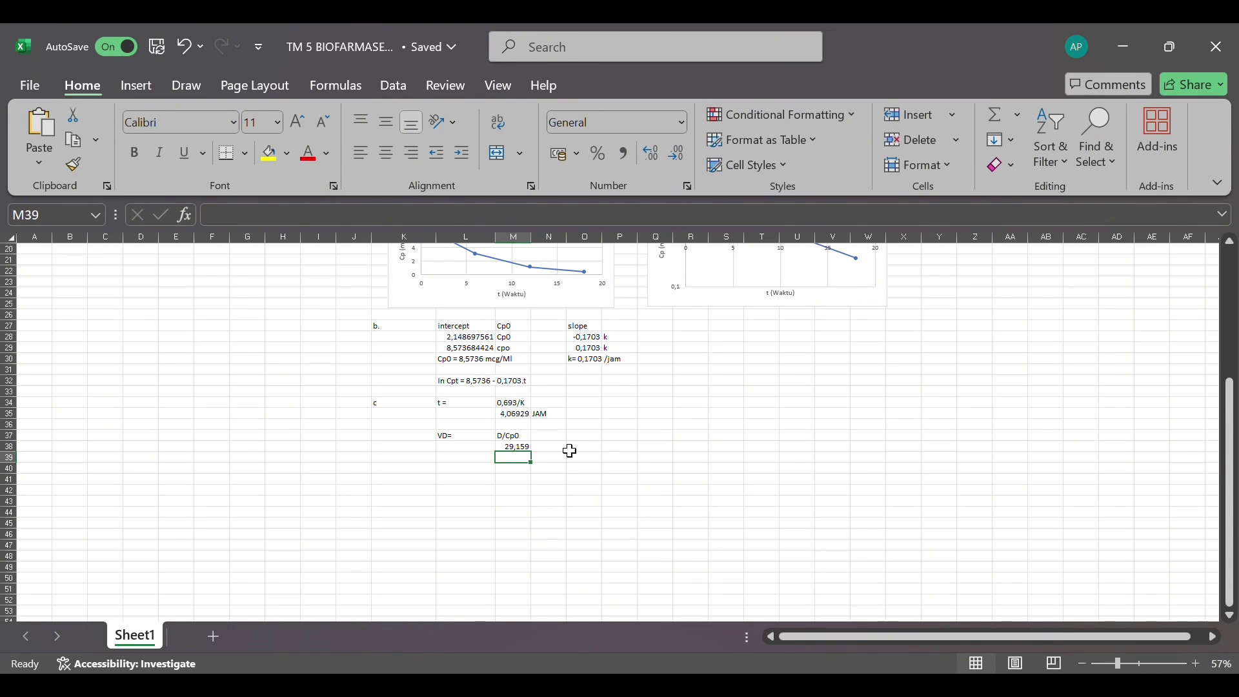
# Enter the unit "L" in N38 beside the volume of distribution.
pyautogui.click(556, 448)
pyautogui.write('=')
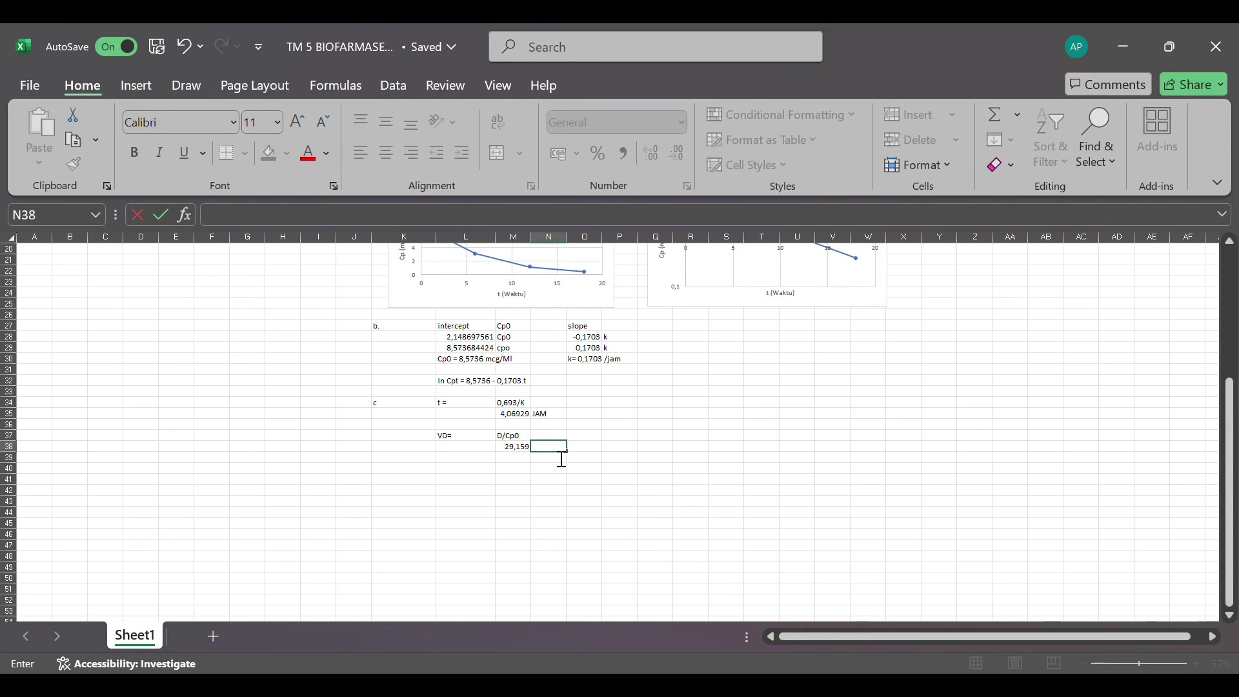
pyautogui.write('L')
# Enter the clearance label "Cl =" in L40 below the volume of distribution.
pyautogui.click(465, 470)
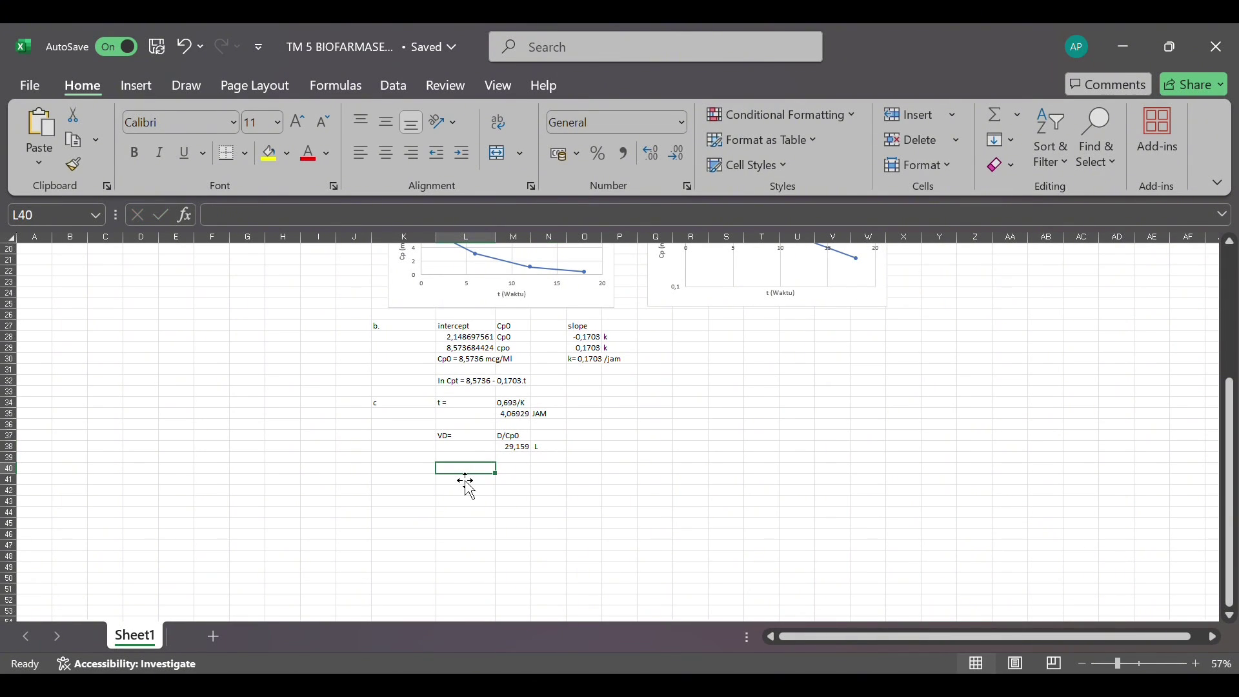
pyautogui.write('Cl')
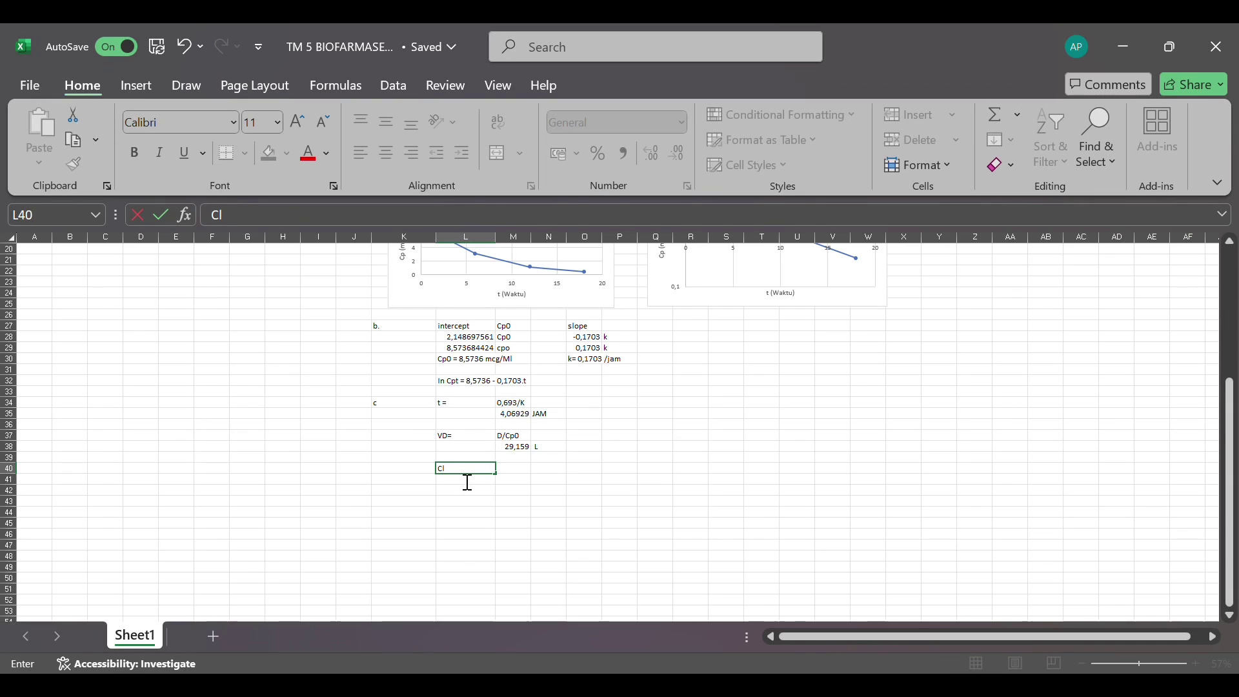
pyautogui.write(' =')
pyautogui.press('Tab')
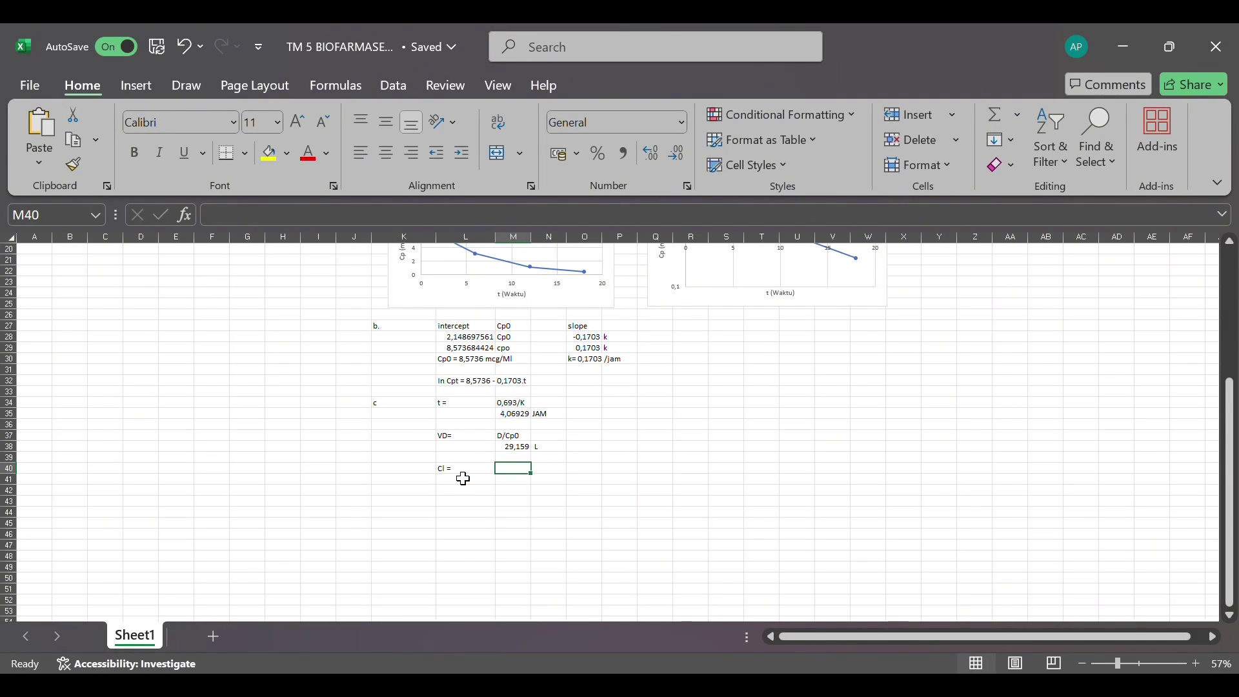
# Write the clearance formula text "vd x K" in M40 beside the Cl label.
pyautogui.write('vd')
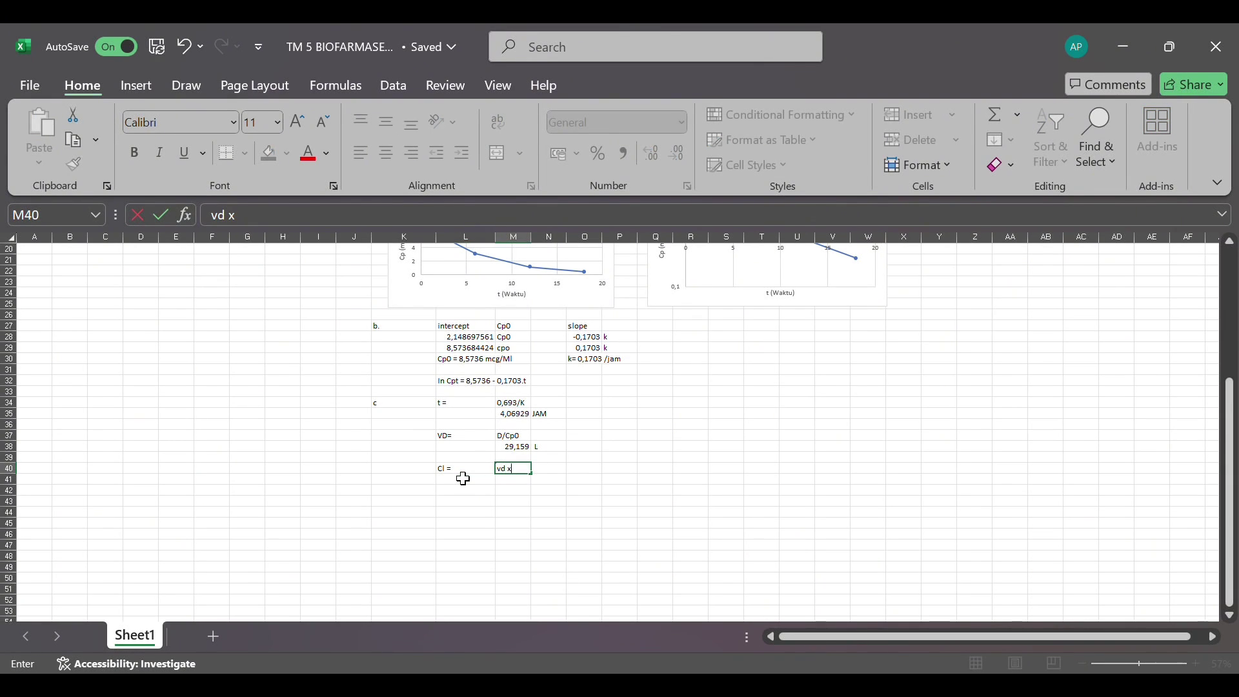
pyautogui.write(' x K')
pyautogui.hotkey('ctrl', 'Return')
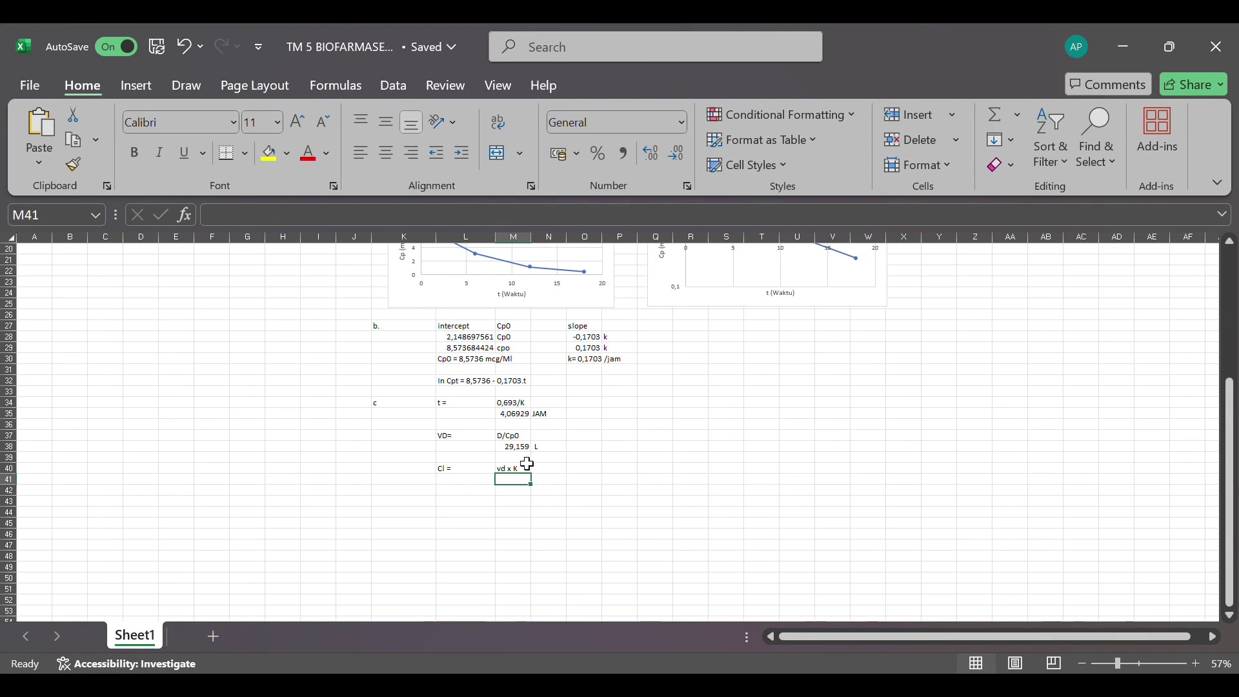
# Calculate the clearance in M41 with the formula =M38*O29, and select N41 beside it.
pyautogui.write('=')
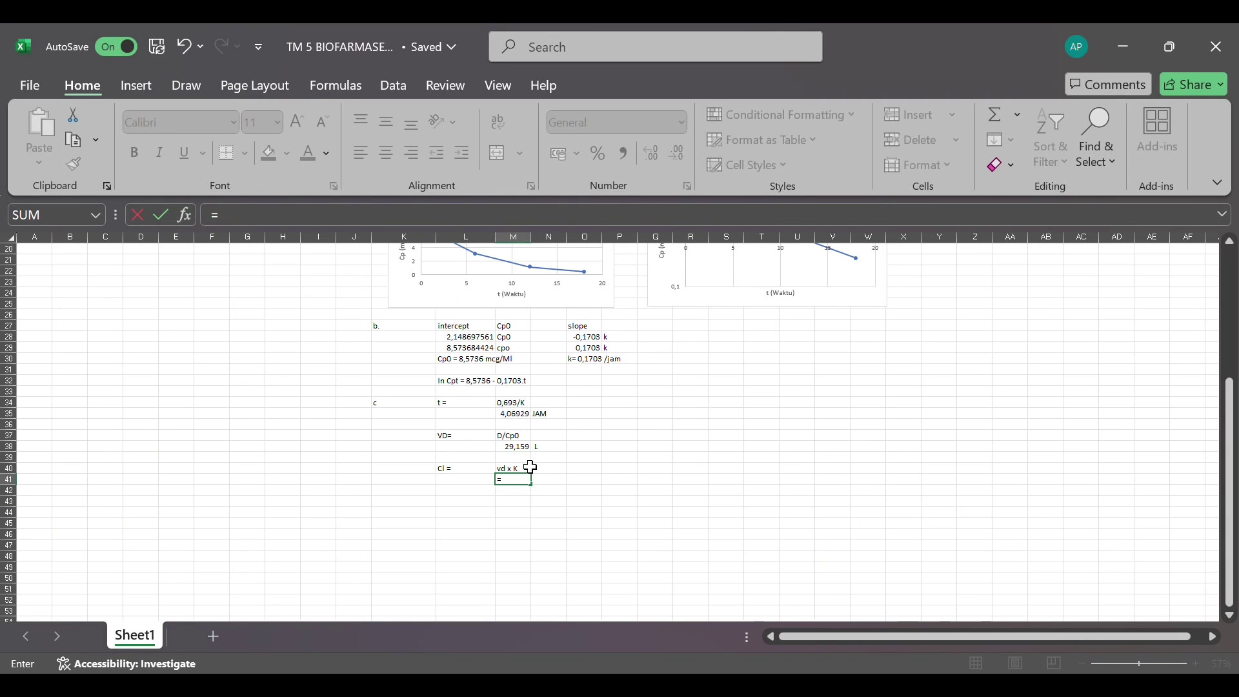
pyautogui.click(524, 447)
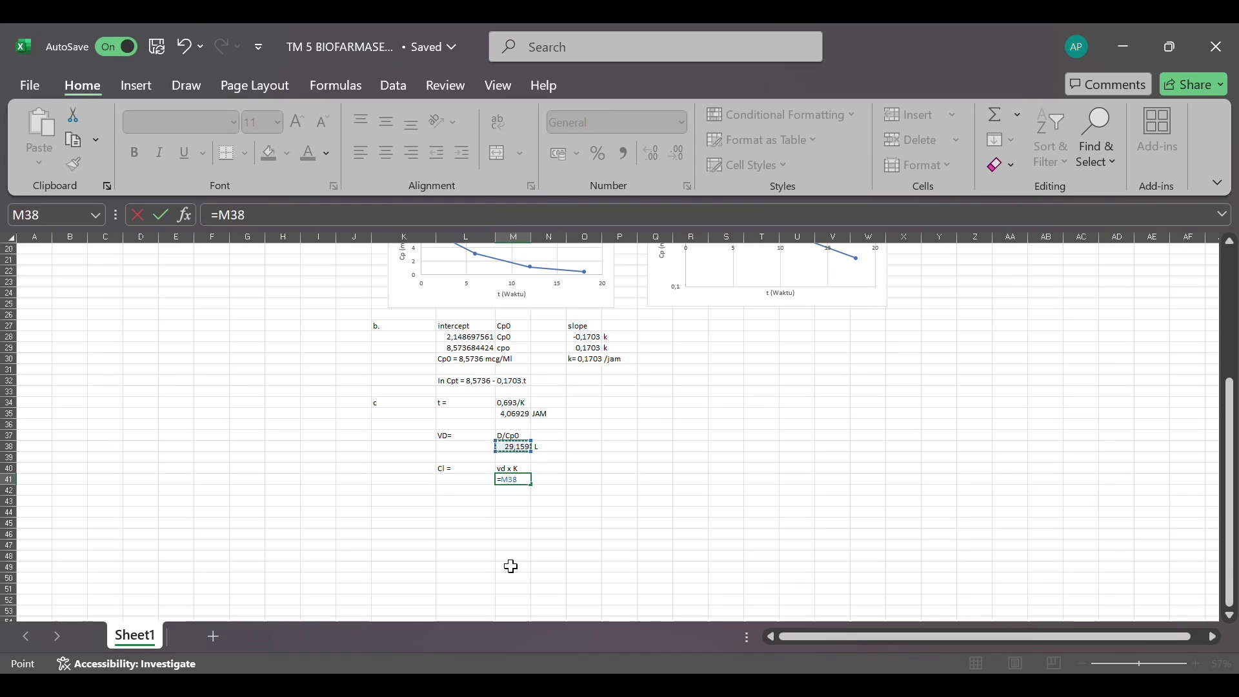
pyautogui.write('*')
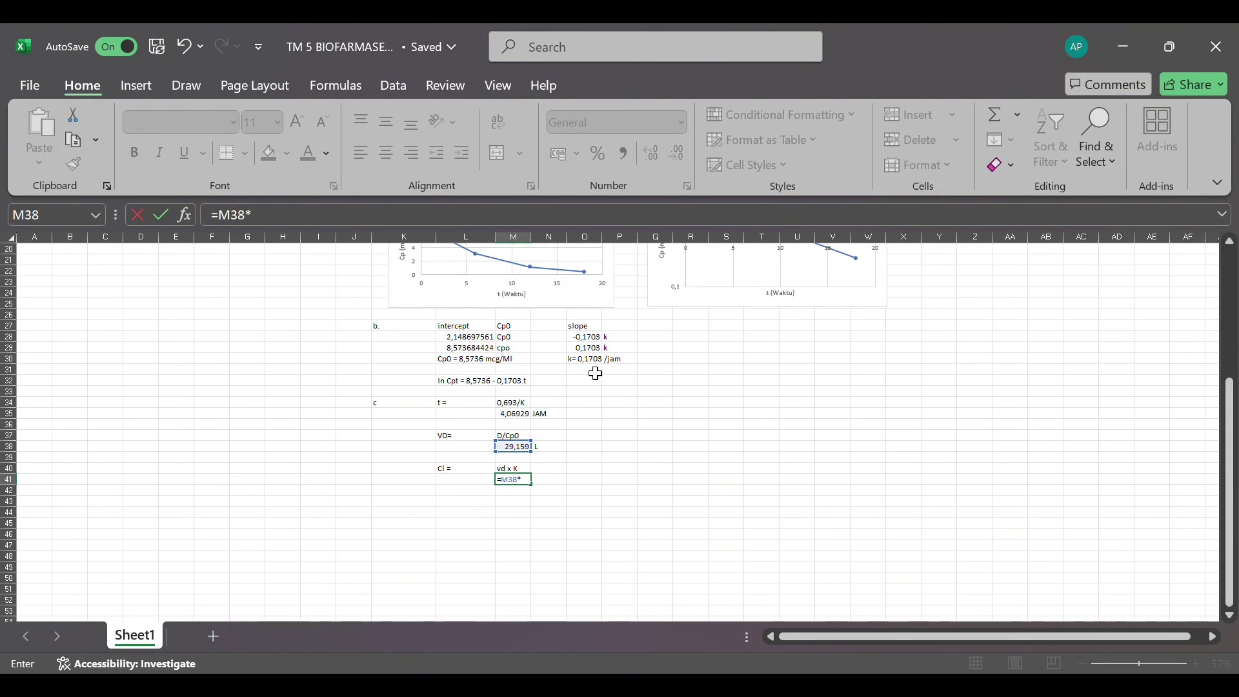
pyautogui.click(588, 349)
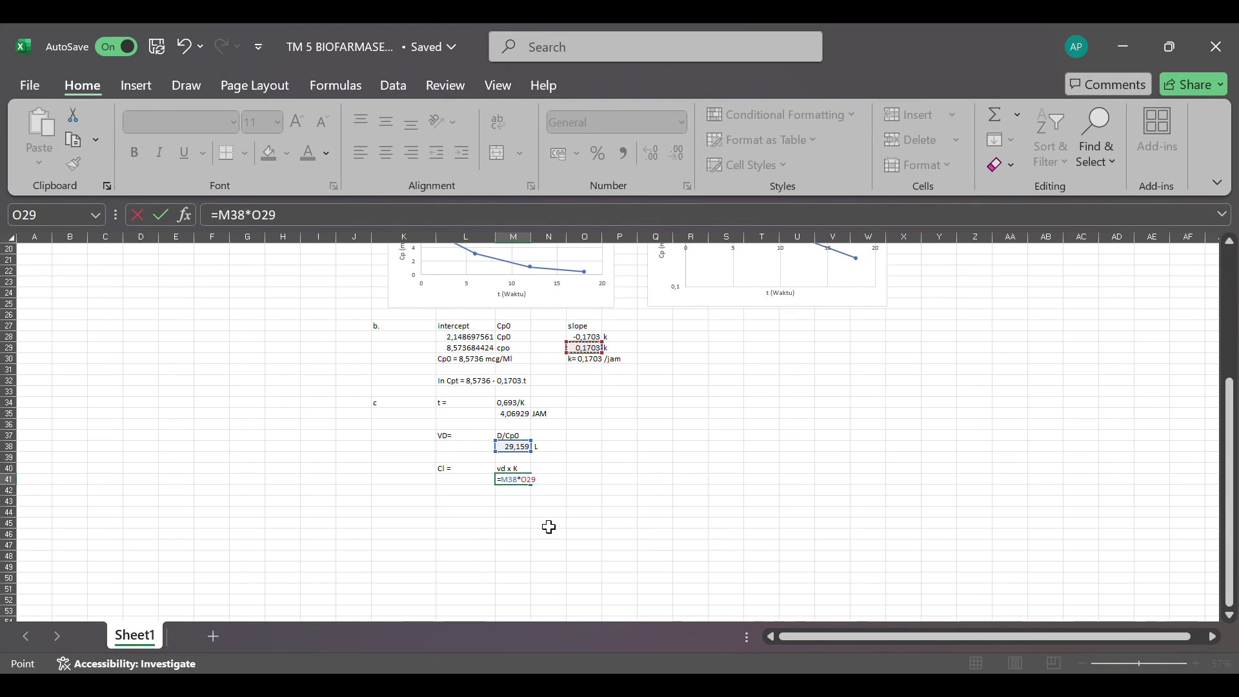
pyautogui.press('Return')
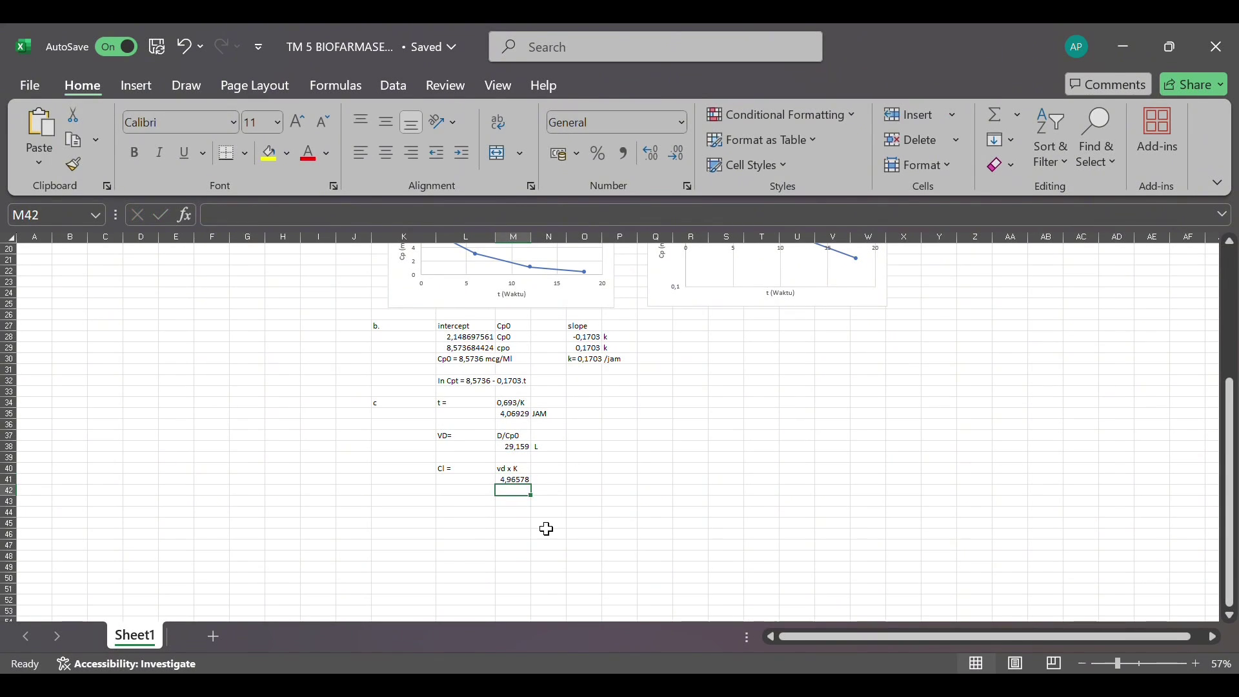
pyautogui.click(559, 485)
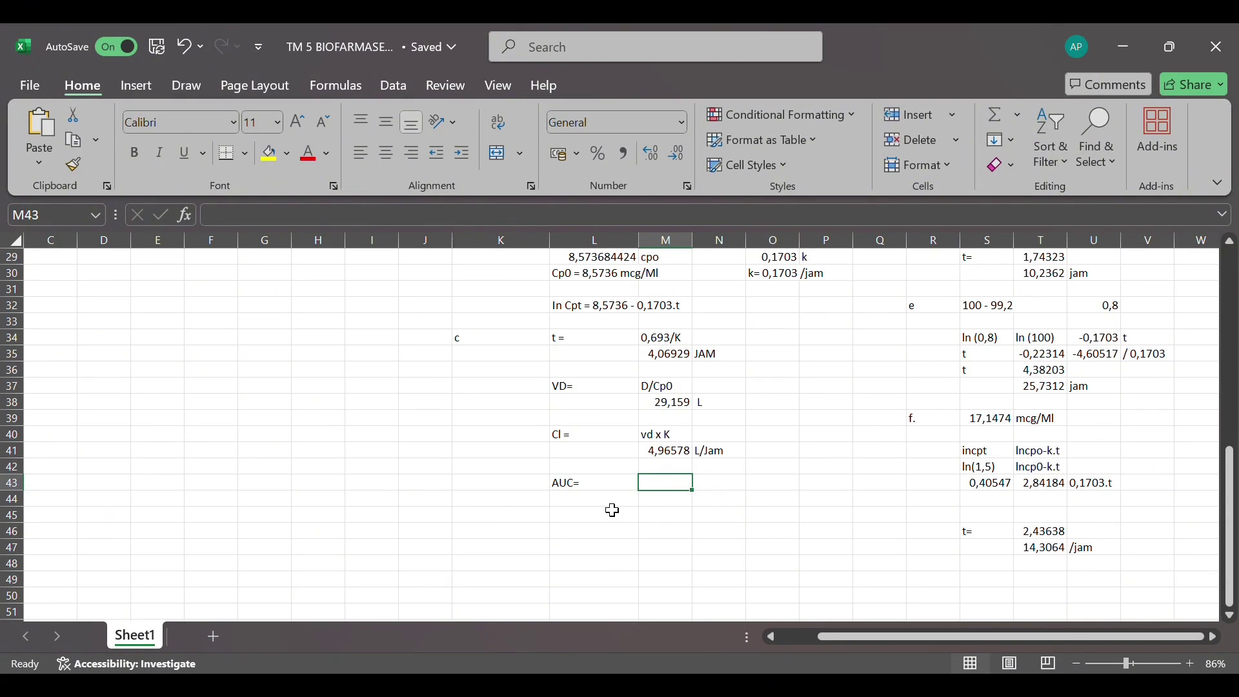
# Write the formula text "Cp0/ k" in M43 beside the AUC label.
pyautogui.write('CP0')
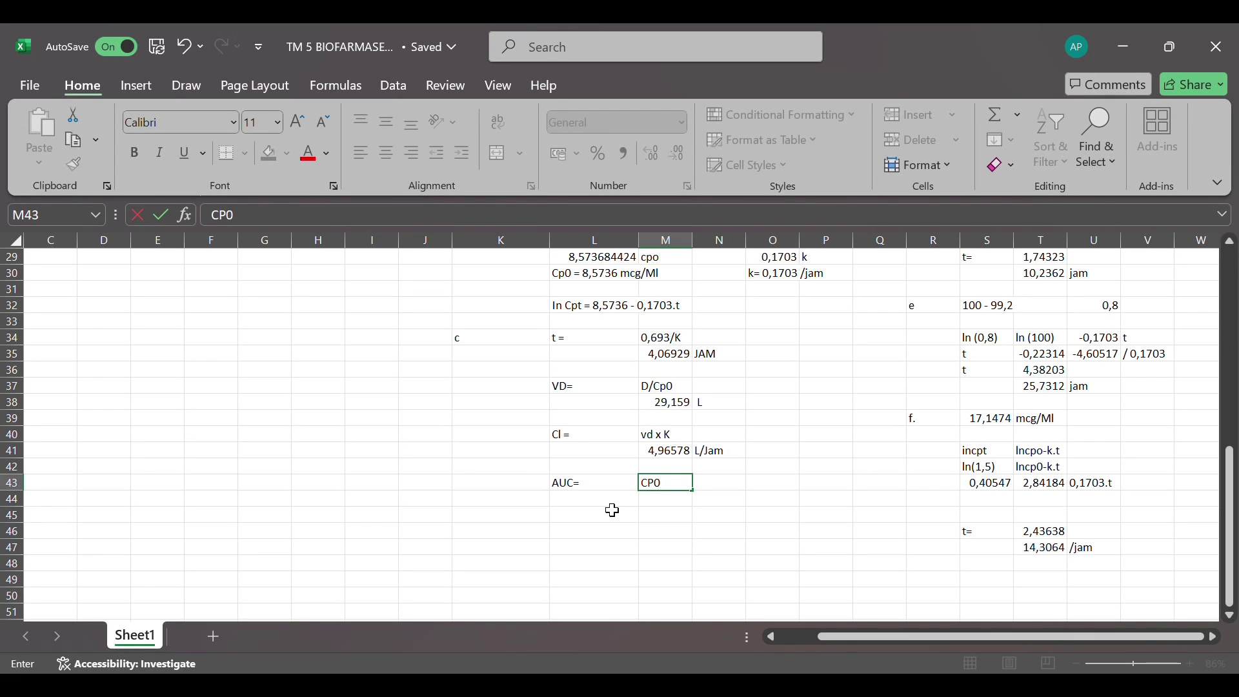
pyautogui.press('BackSpace')
pyautogui.press('BackSpace')
pyautogui.write('p0')
# Calculate the AUC in M44 by dividing Cp0 by k, with the formula =L29/O29.
pyautogui.click(661, 508)
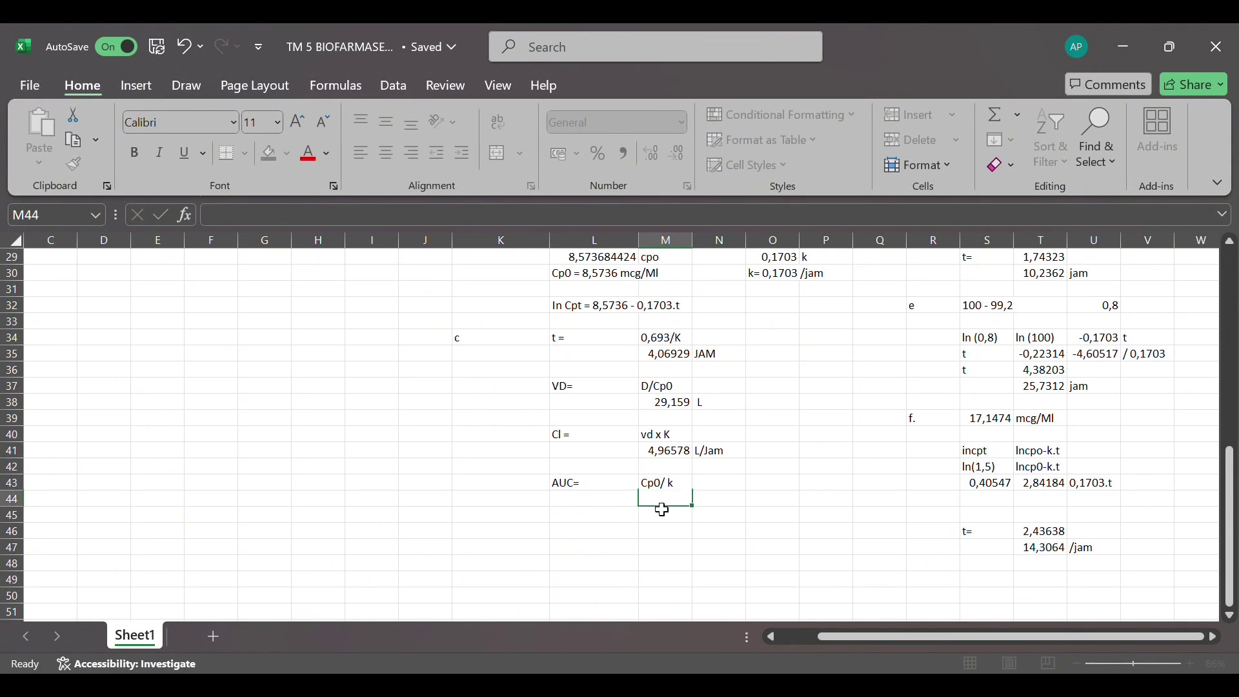
pyautogui.write('=')
pyautogui.scroll(2, 662, 510)
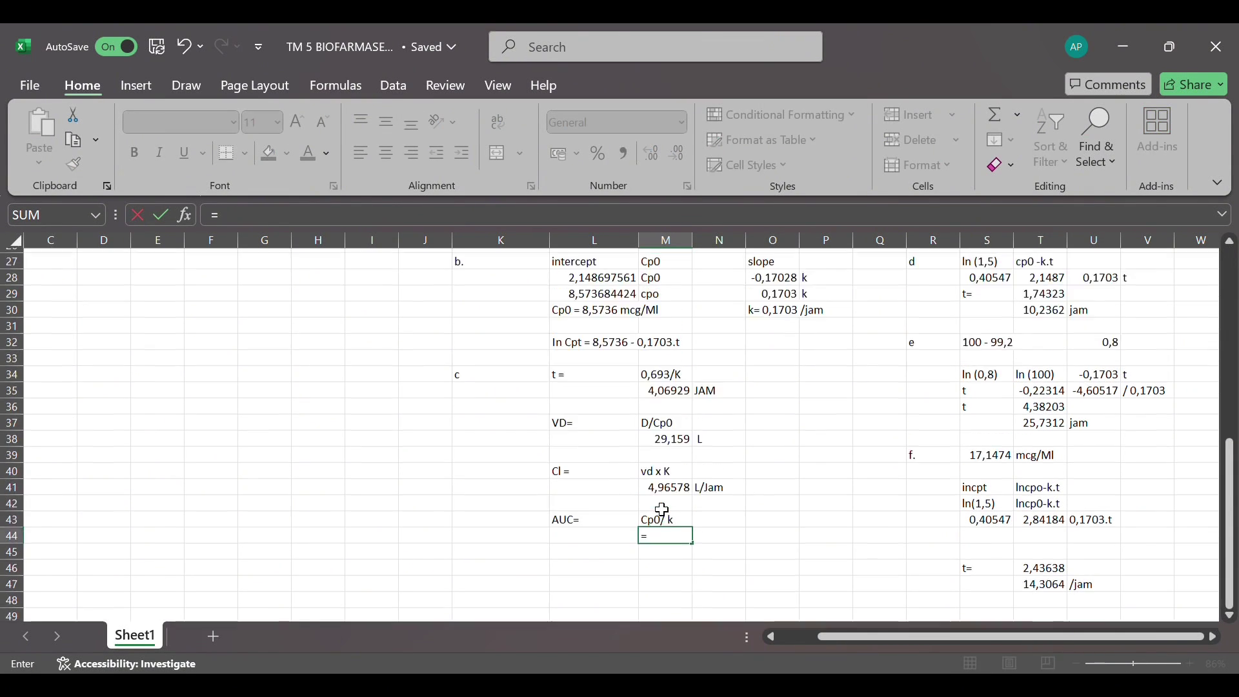
pyautogui.click(624, 353)
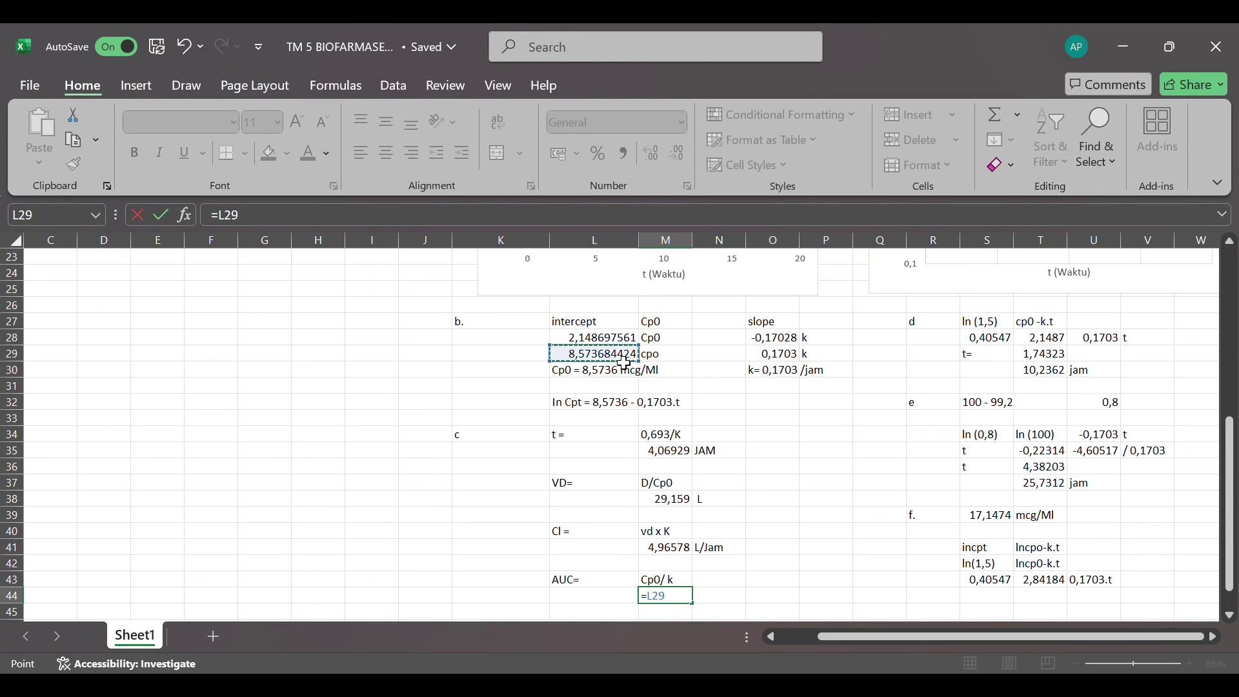
pyautogui.write('/')
pyautogui.click(779, 359)
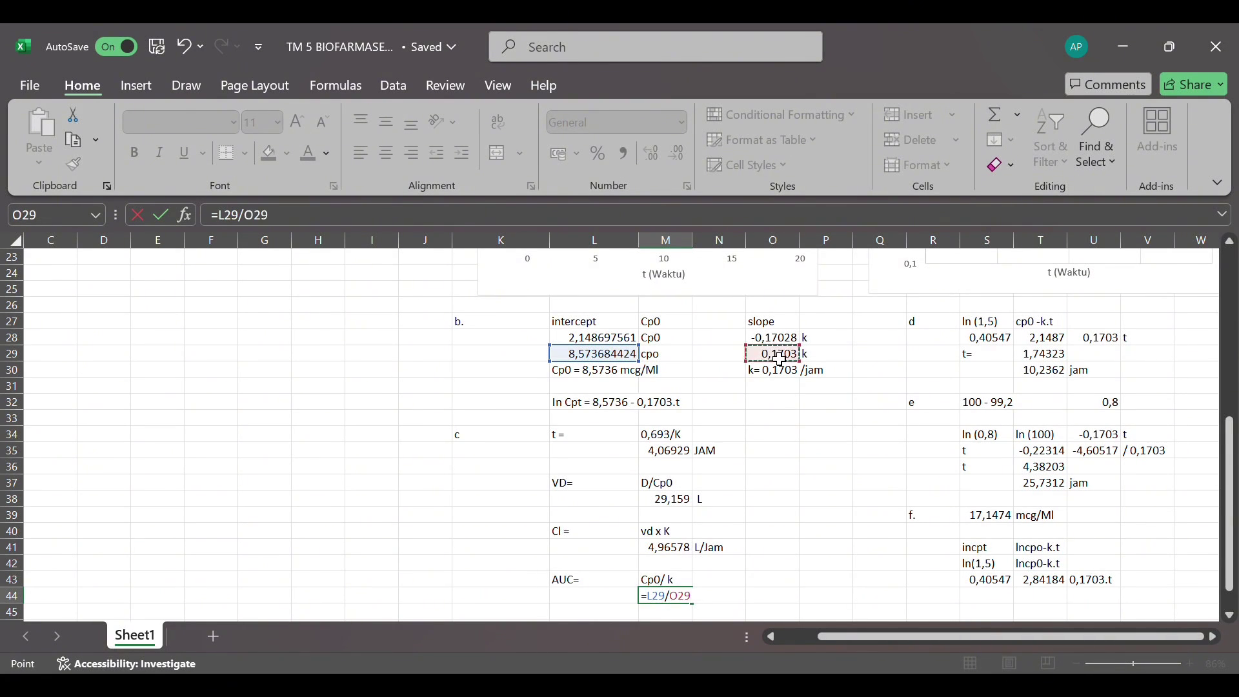
pyautogui.press('Return')
pyautogui.scroll(-1, 643, 585)
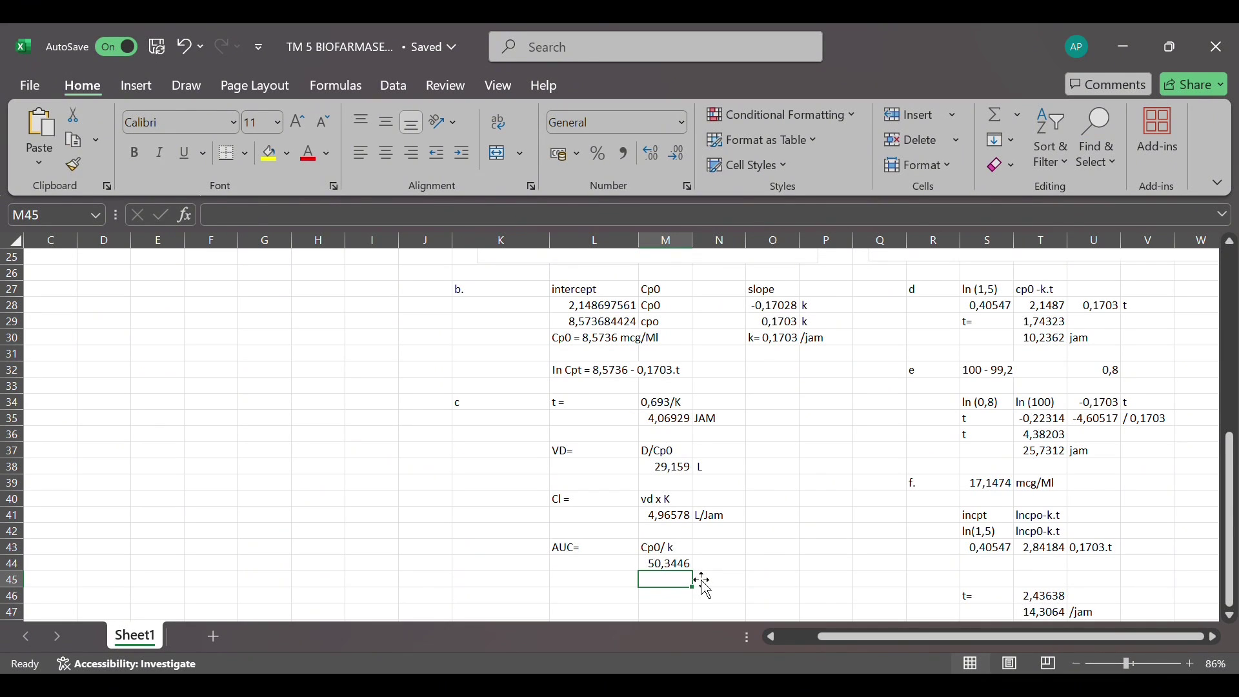
# Enter the AUC unit in N44 beside the result, combining "jam" with "mcg/m".
pyautogui.click(726, 571)
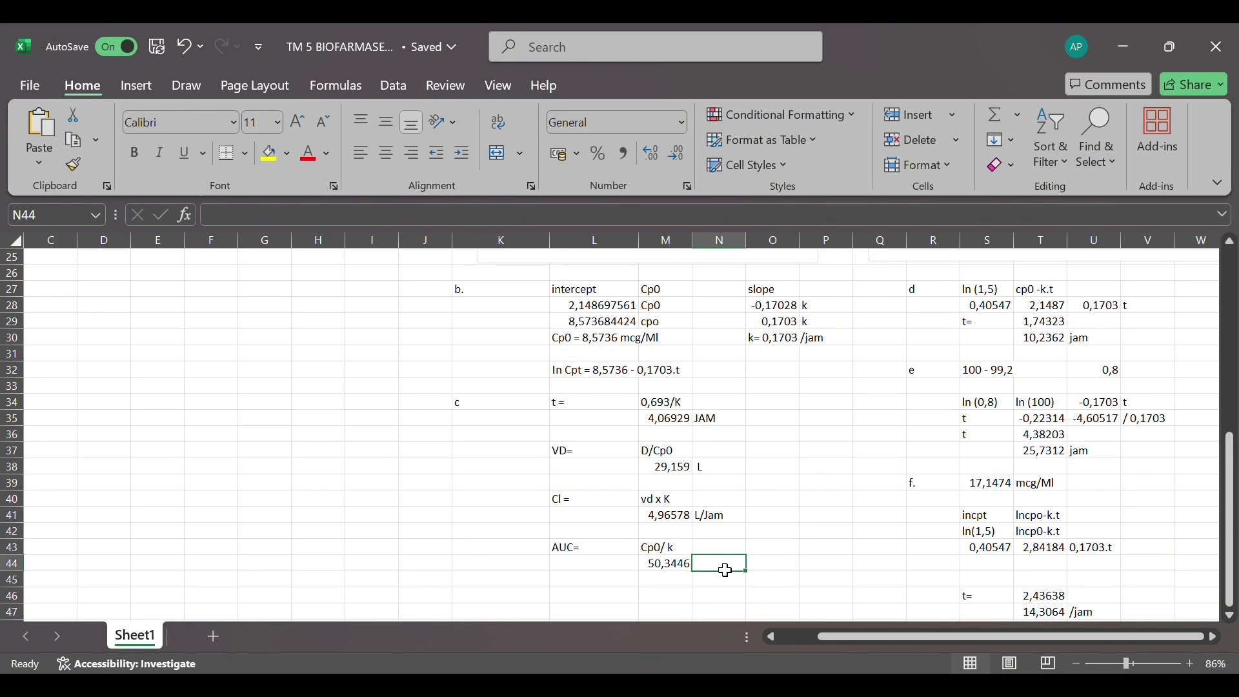
pyautogui.write('jam')
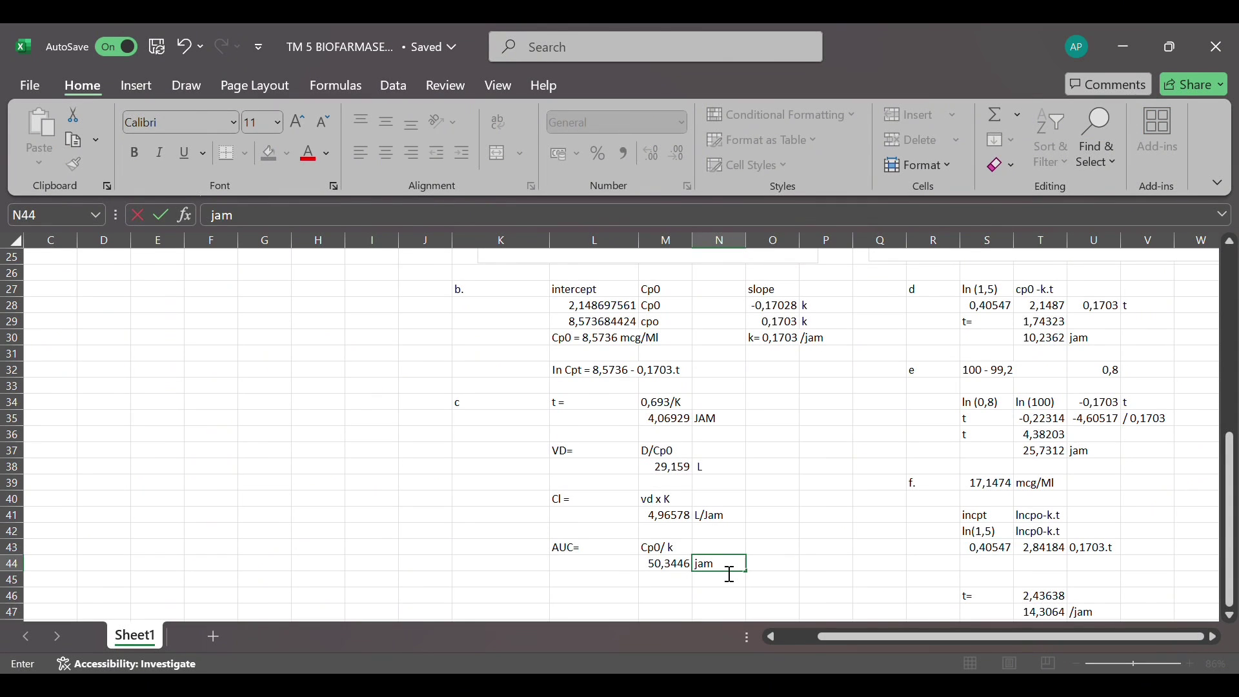
pyautogui.write('/ mcg')
pyautogui.press('BackSpace')
pyautogui.press('BackSpace')
pyautogui.press('BackSpace')
pyautogui.press('BackSpace')
pyautogui.write('mcg/m')
# Enter "ln (1,5)" in S27 as the first term of the equation for part d.
pyautogui.scroll(-3, 792, 493)
pyautogui.click(791, 493)
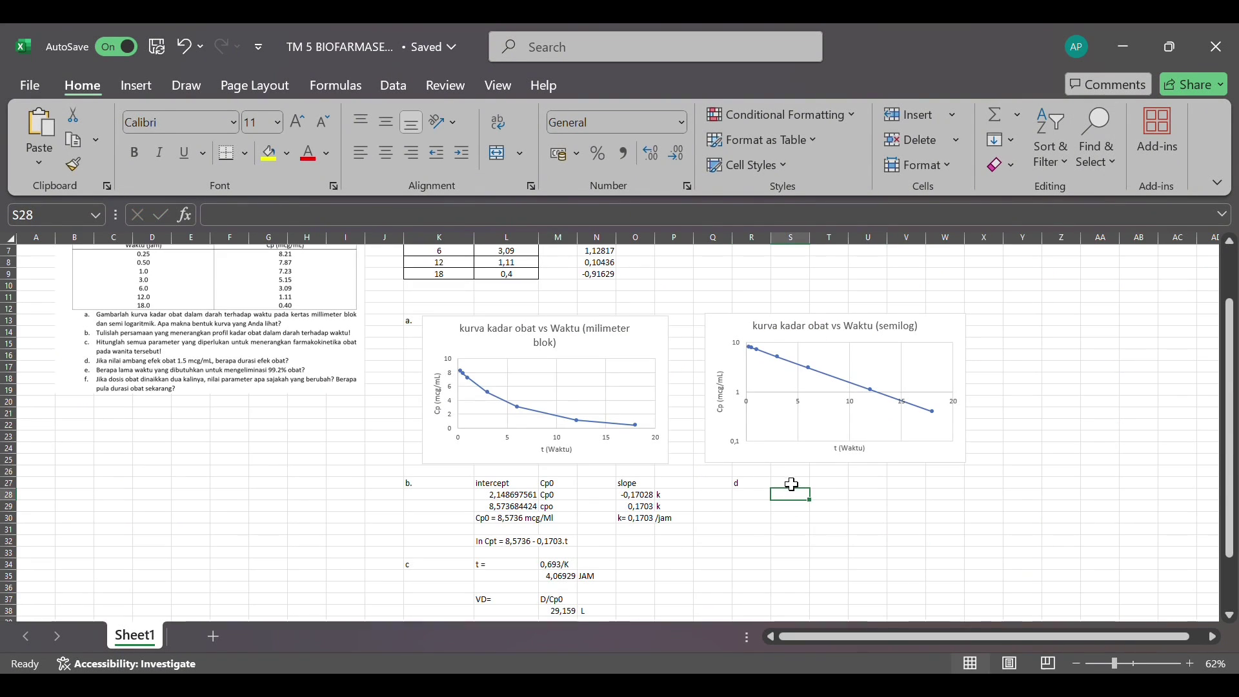
pyautogui.press('Up')
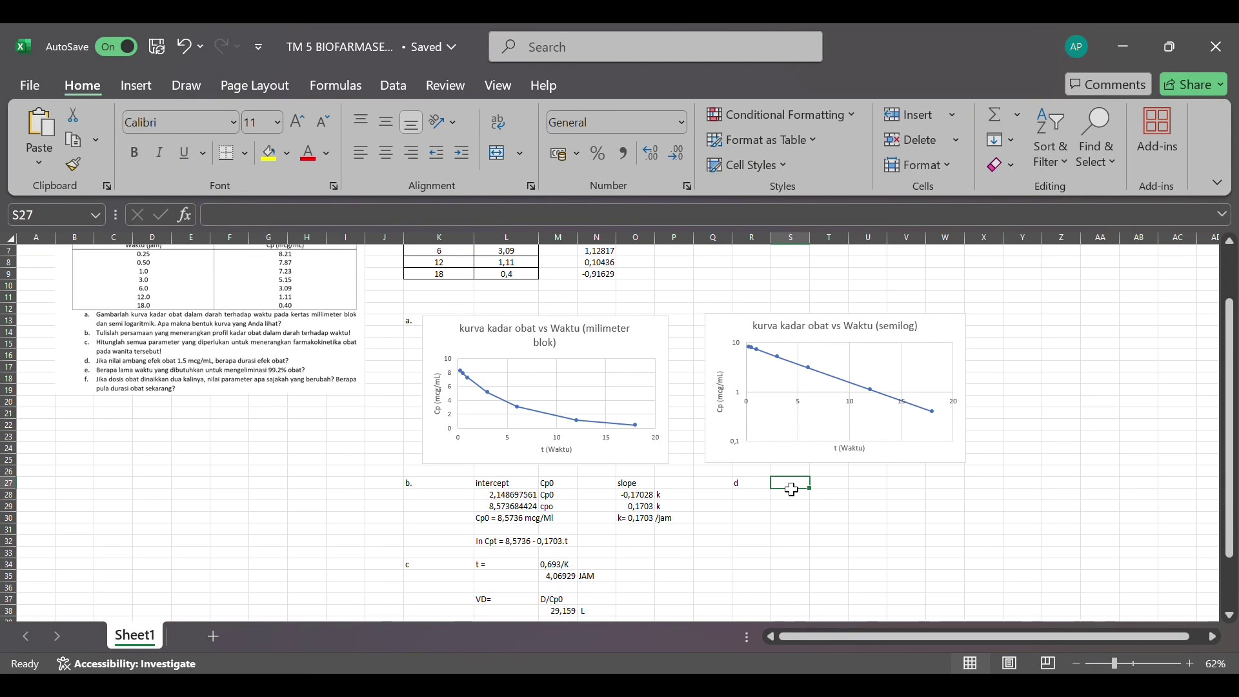
pyautogui.write('ln (1')
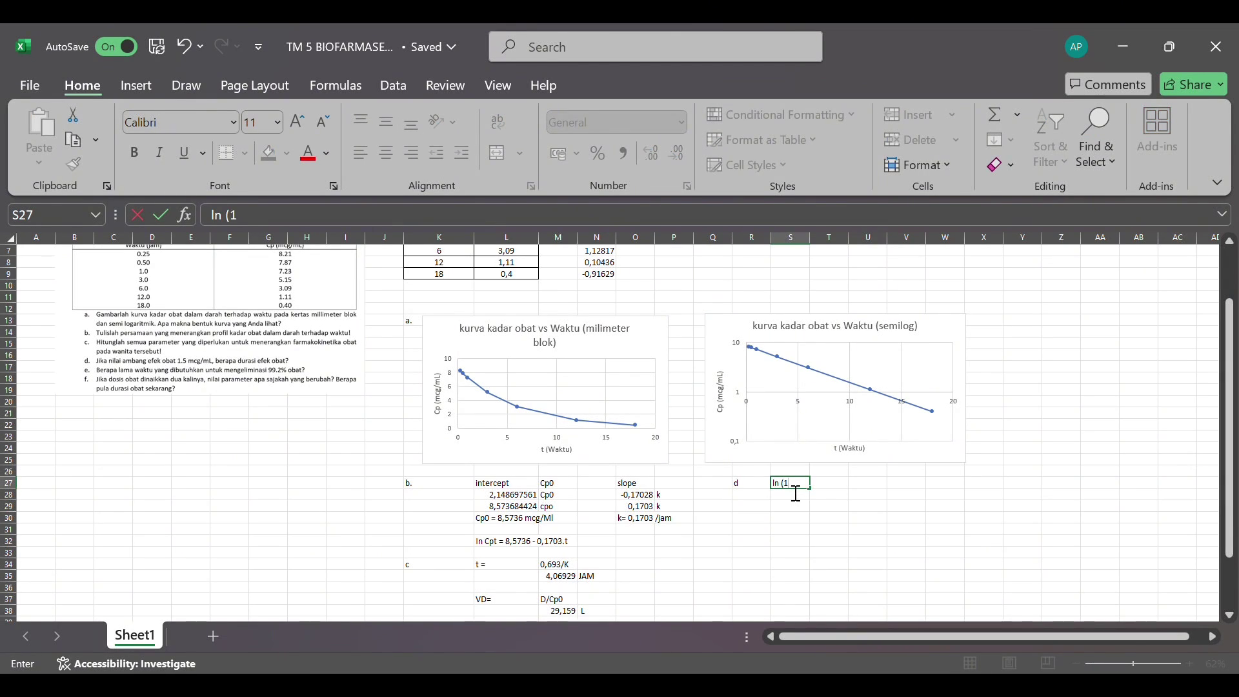
pyautogui.write(',5')
pyautogui.press('Tab')
# Enter "= cp0 -k.t" in T27 as the second part of the equation for part d.
pyautogui.write('=')
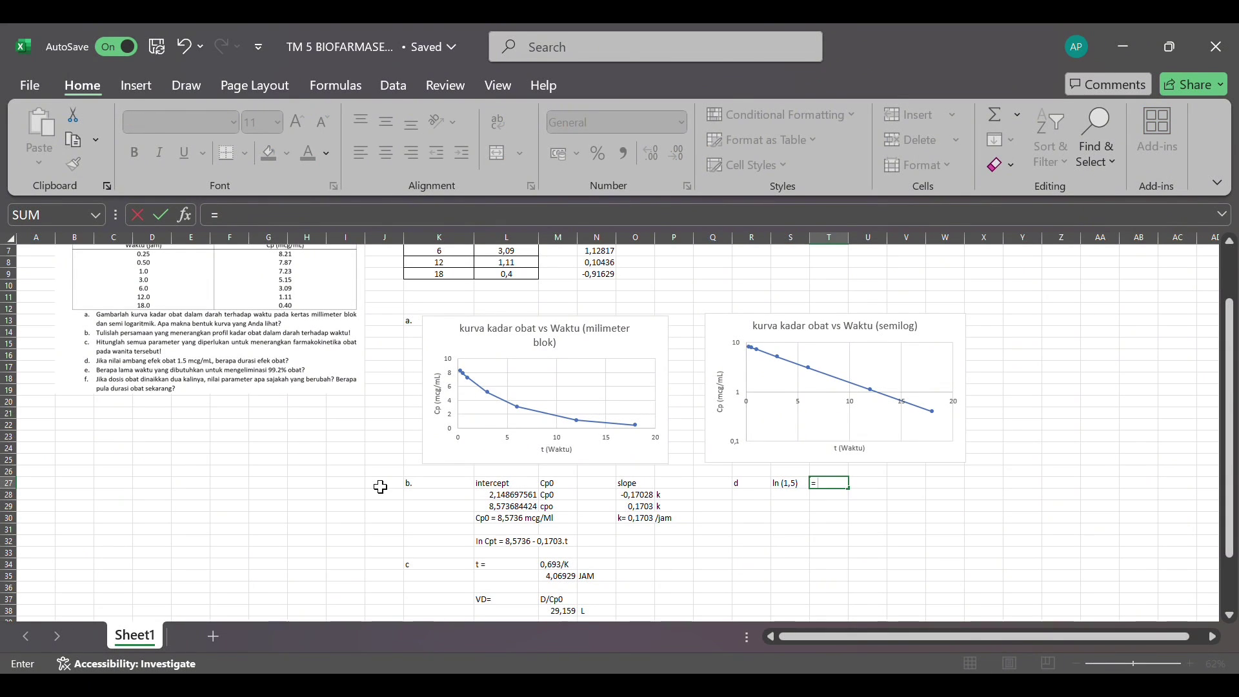
pyautogui.press('BackSpace')
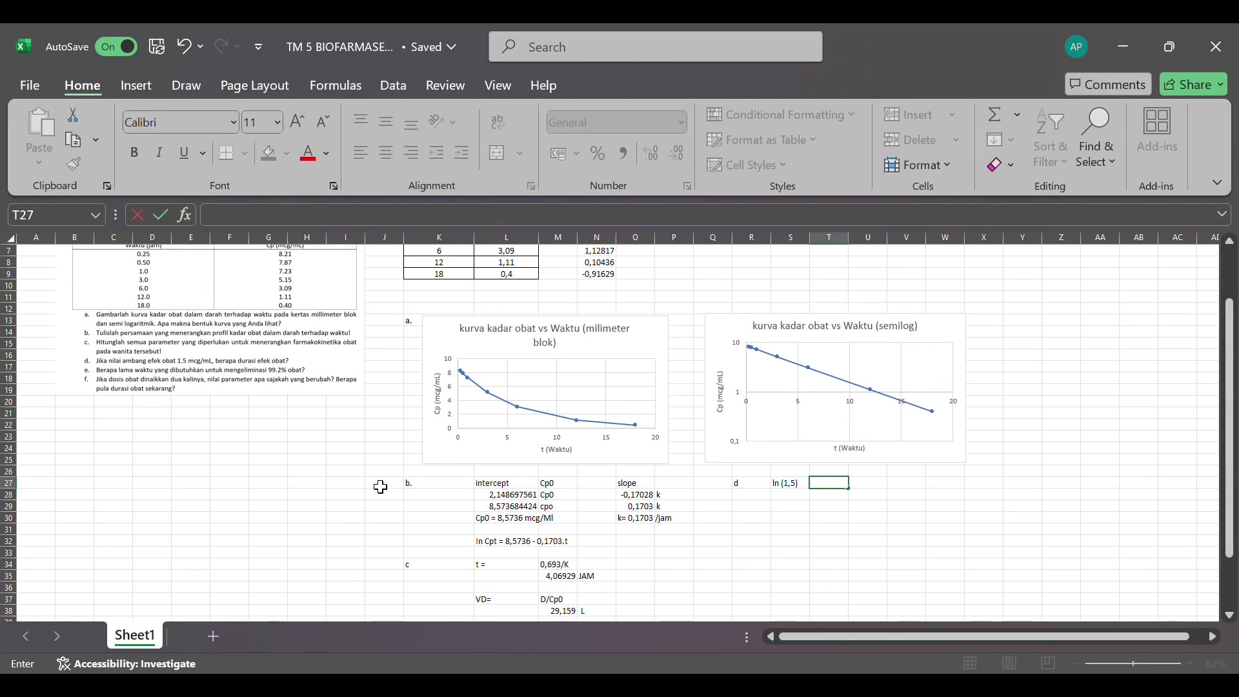
pyautogui.write('in')
pyautogui.press('BackSpace')
pyautogui.press('BackSpace')
pyautogui.write('ln')
pyautogui.press('BackSpace')
pyautogui.press('BackSpace')
pyautogui.write('= v')
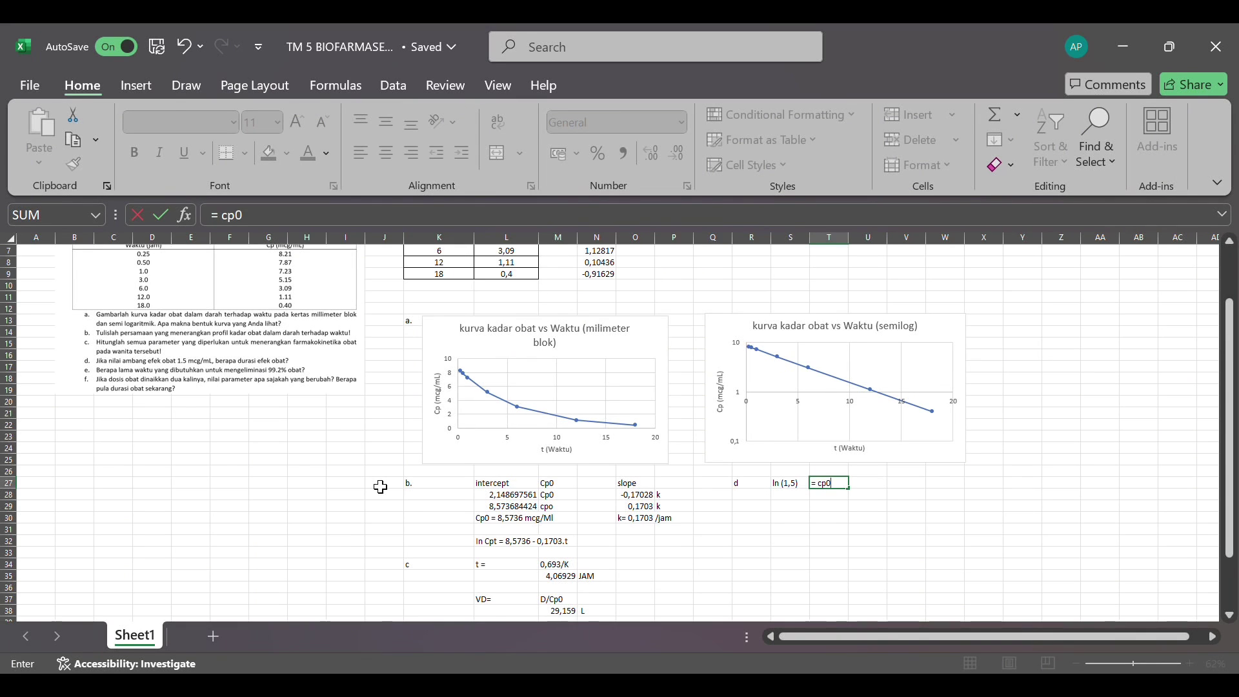
pyautogui.write(' -k.t')
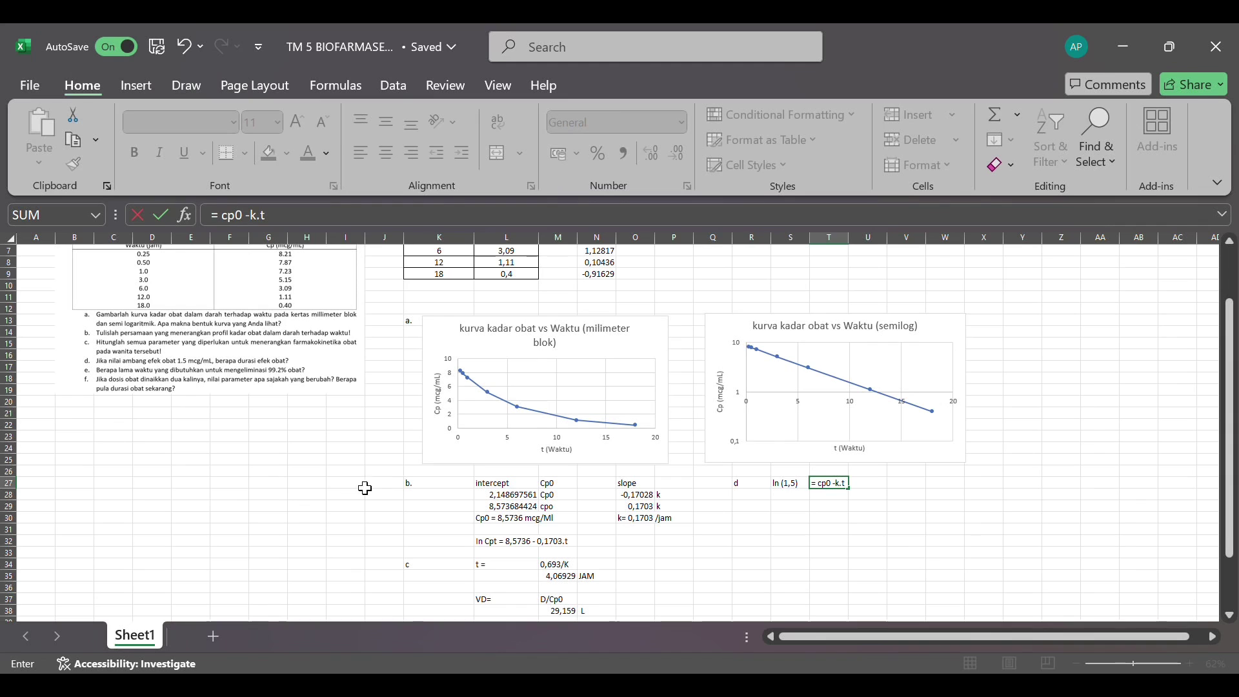
pyautogui.click(795, 499)
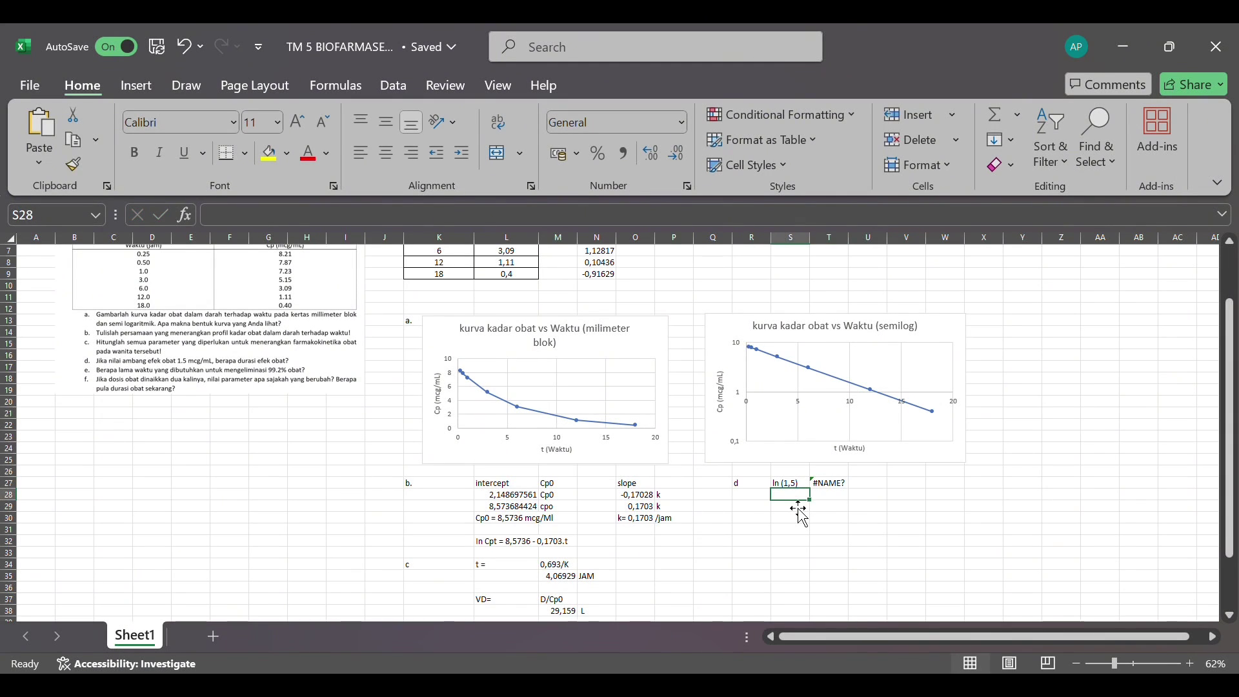
# Remove the leading equals sign and space in T27 so the entry reads as the plain text "cp0 -k.t".
pyautogui.click(832, 489)
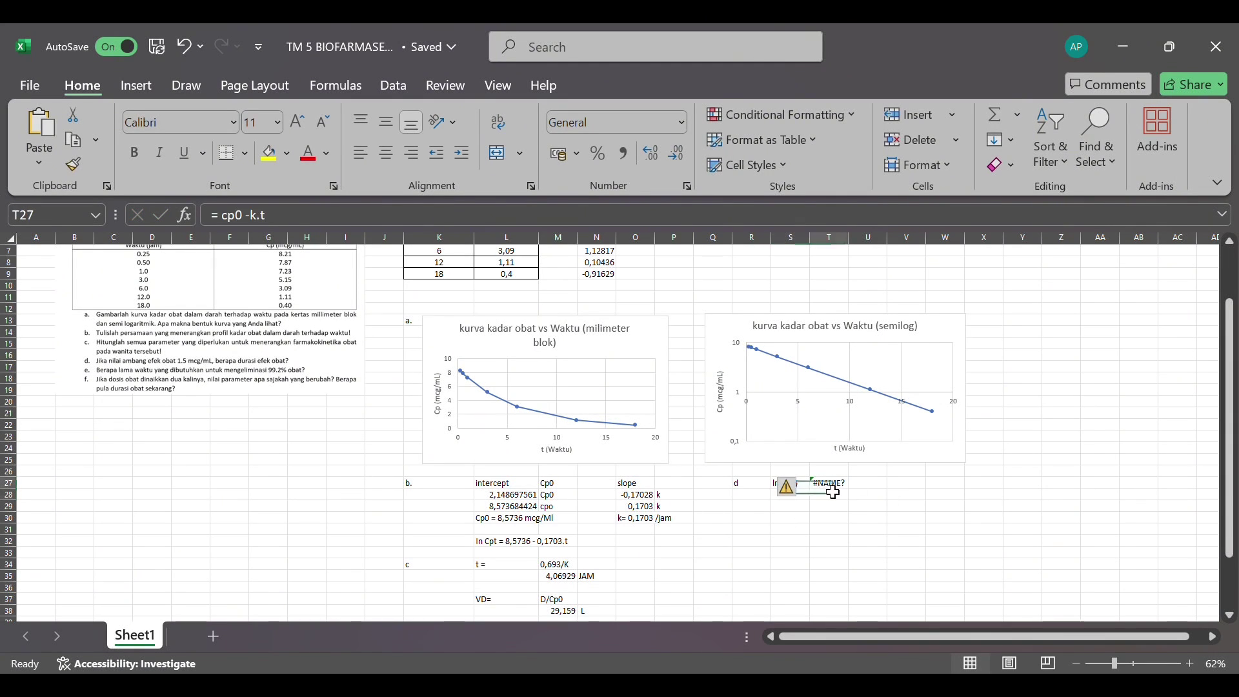
pyautogui.click(299, 222)
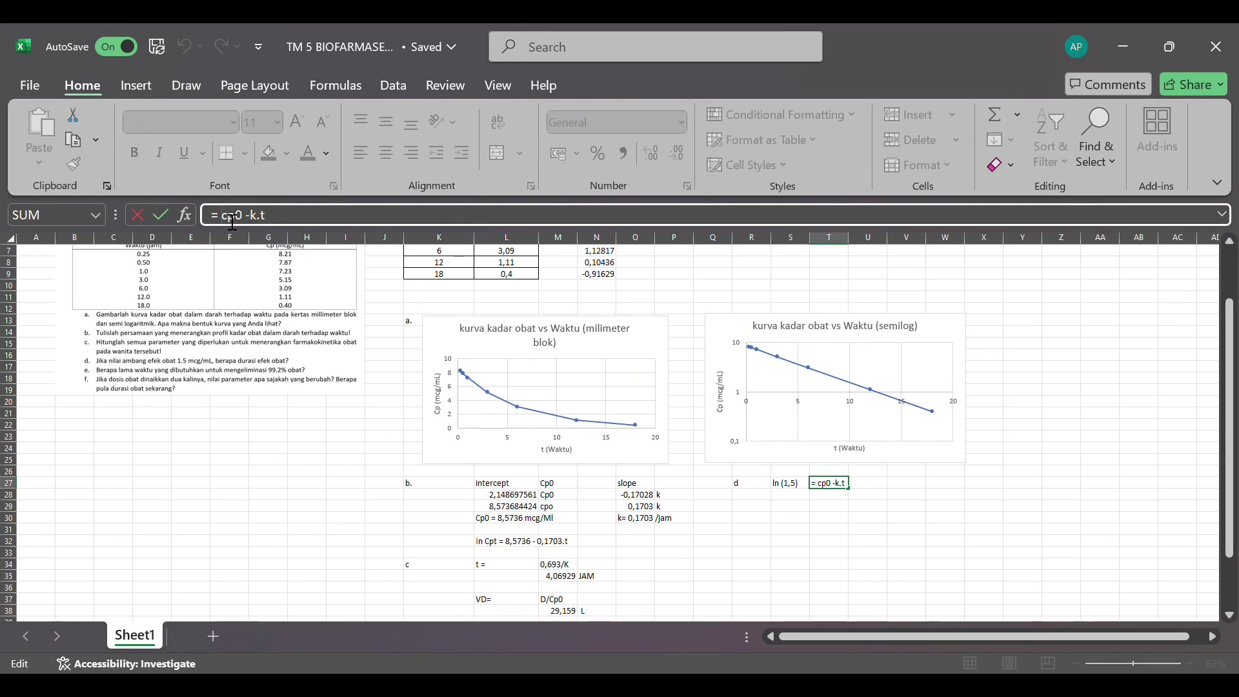
pyautogui.press('Home')
pyautogui.press('Delete')
pyautogui.press('Delete')
# Calculate the natural logarithm of the 1,5 threshold in S28 with the formula =LN(1,5).
pyautogui.click(801, 495)
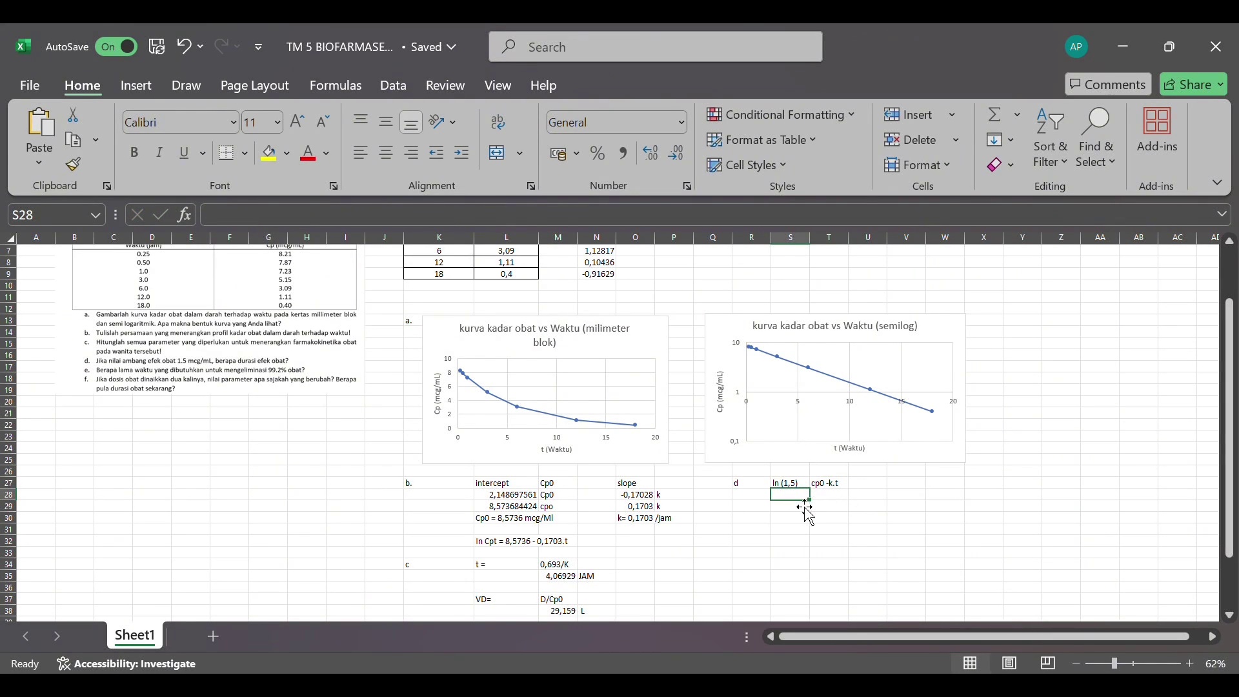
pyautogui.write('=l')
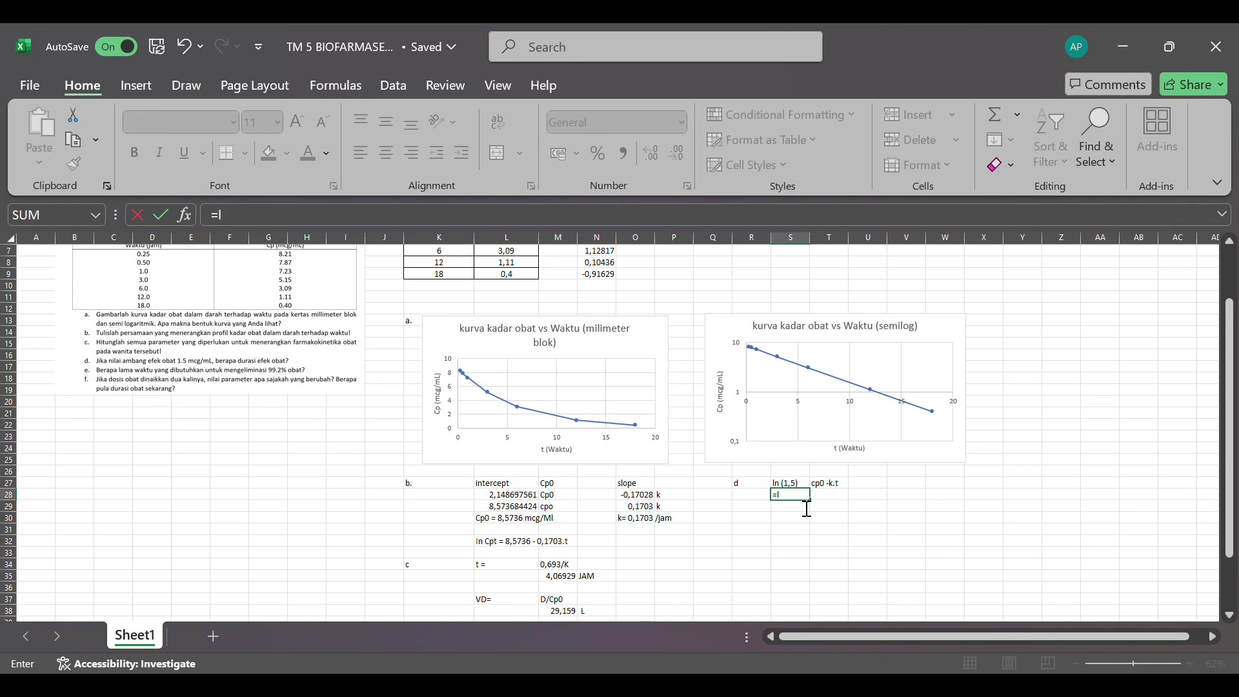
pyautogui.write('n')
pyautogui.press('Tab')
pyautogui.write('1,')
pyautogui.press('Return')
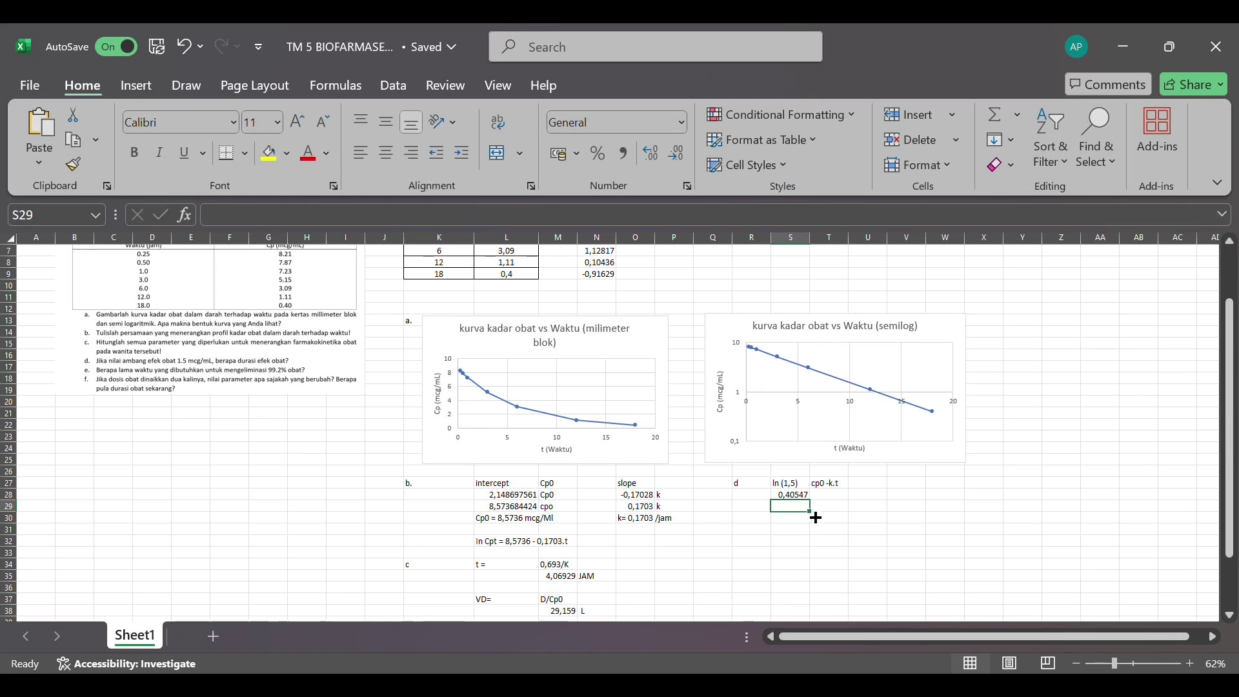
# Calculate the natural logarithm of Cp0 in T28 with the LN function on L29.
pyautogui.click(832, 496)
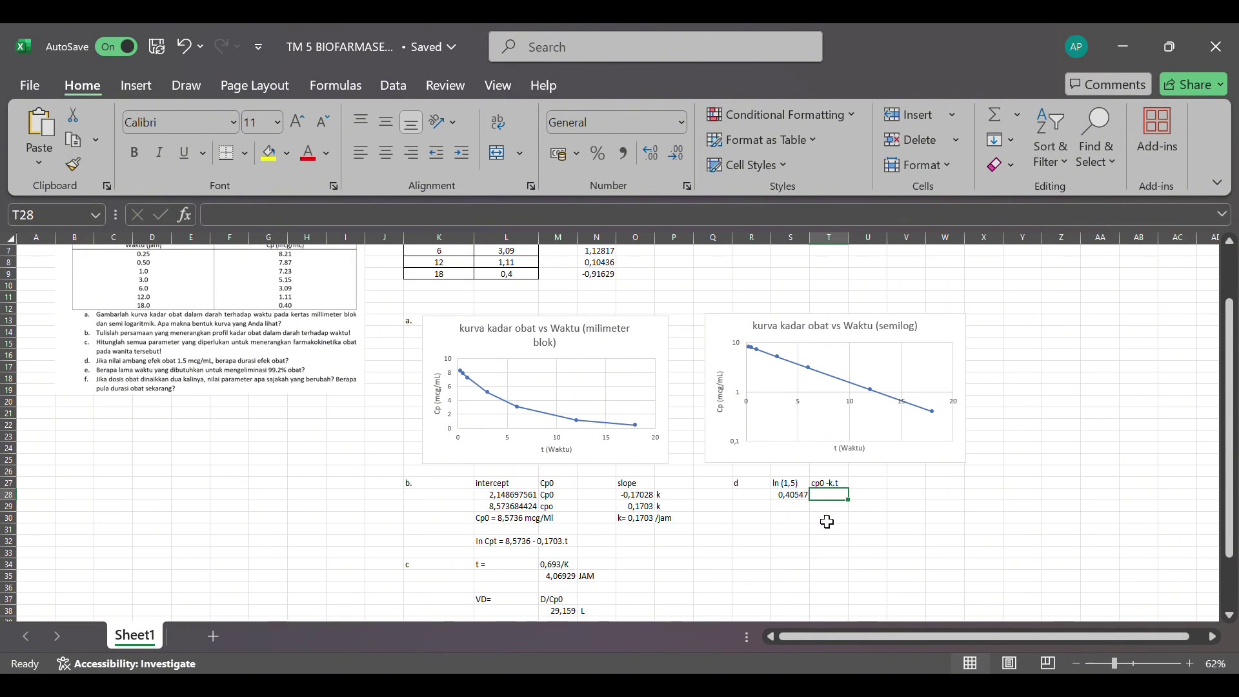
pyautogui.write('=')
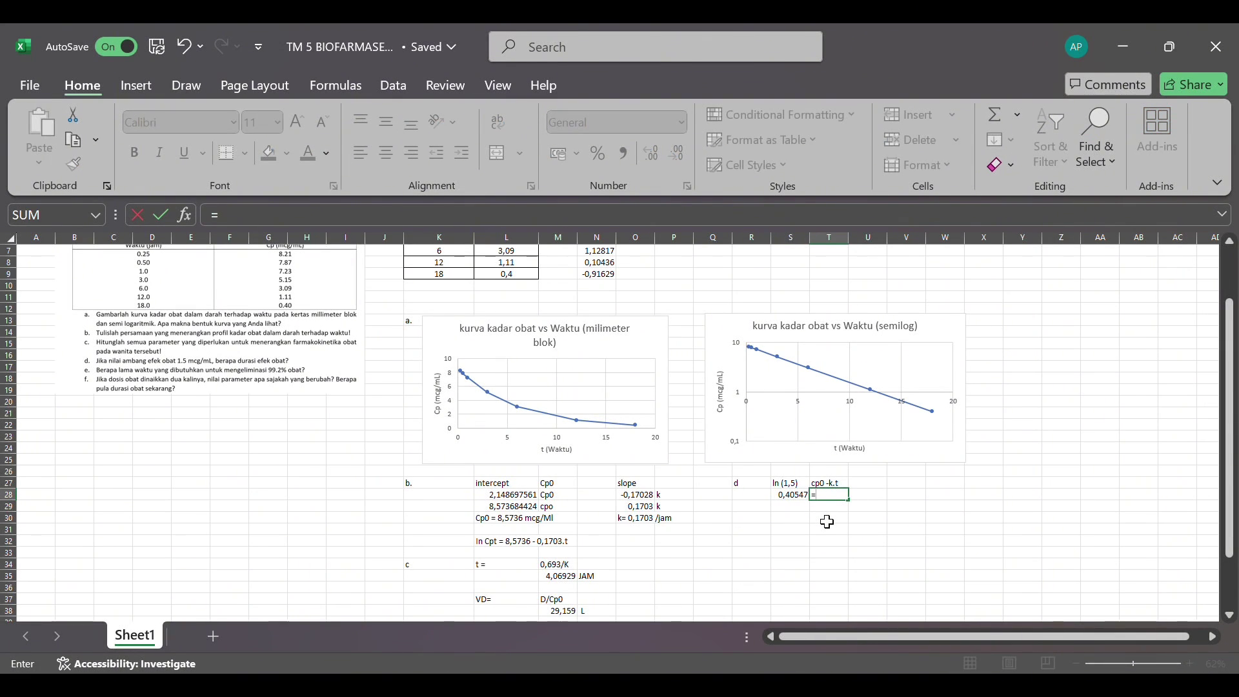
pyautogui.write('ln')
pyautogui.press('Tab')
pyautogui.click(531, 507)
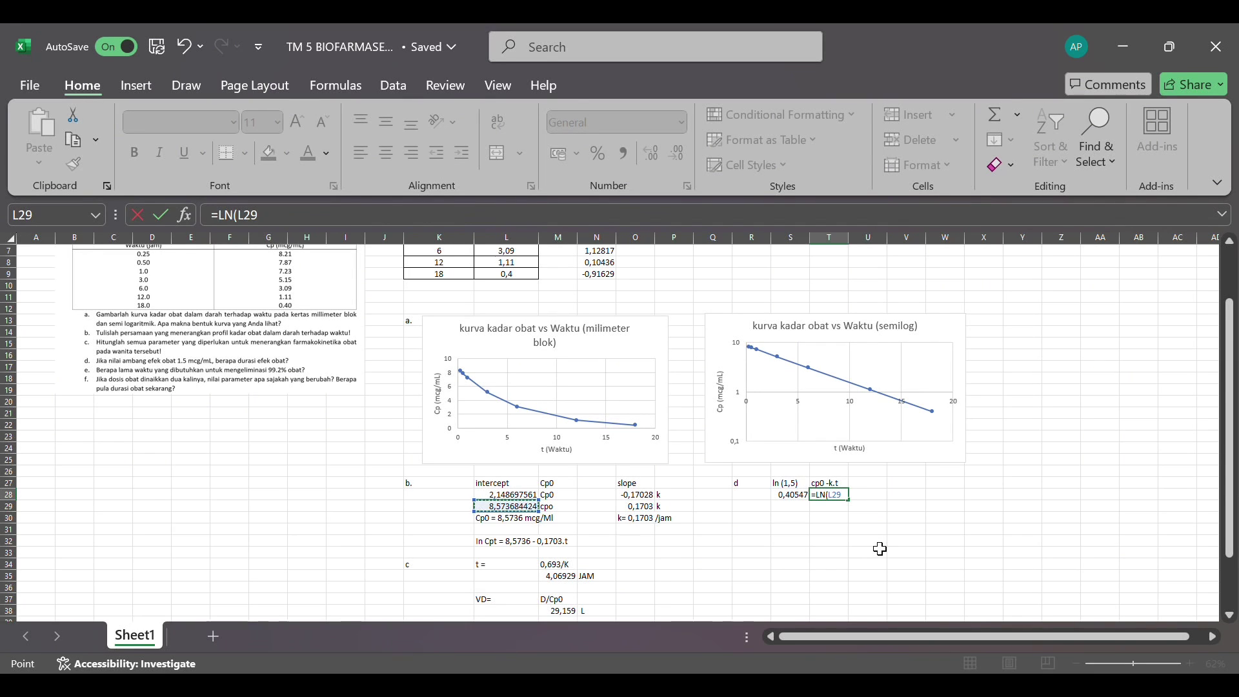
pyautogui.press('Return')
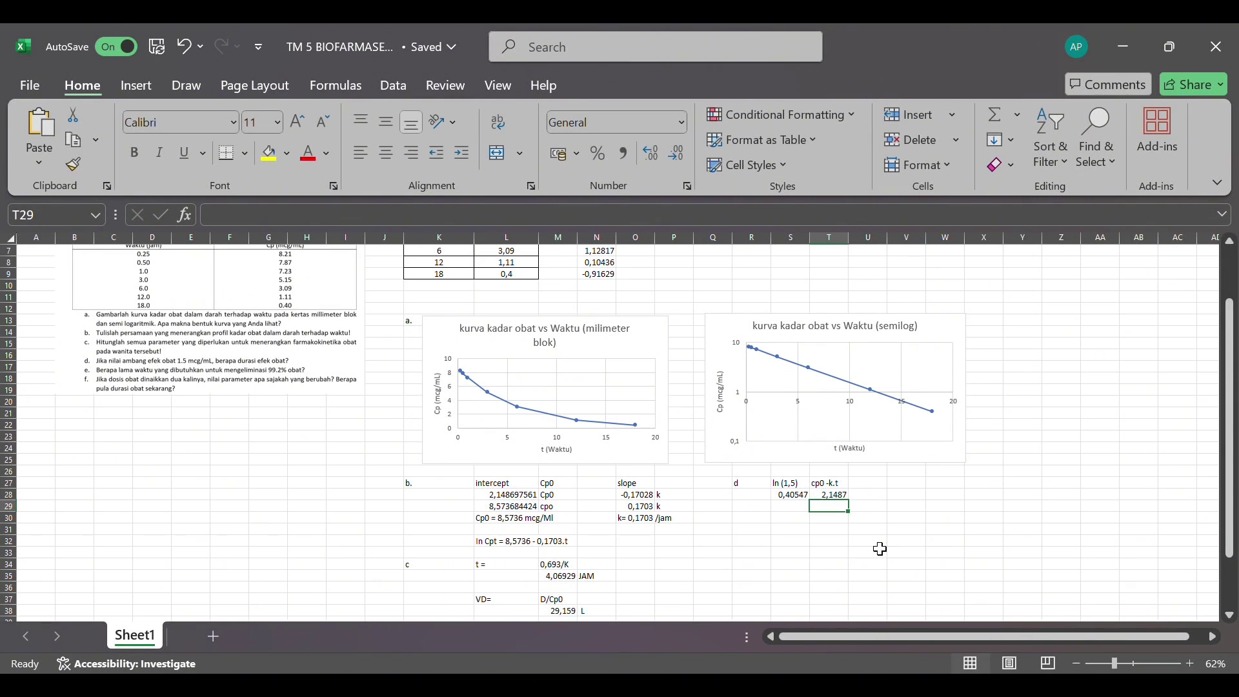
# Enter the elimination constant 0,1703 in U28 and the variable "t" beside it in V28.
pyautogui.click(872, 499)
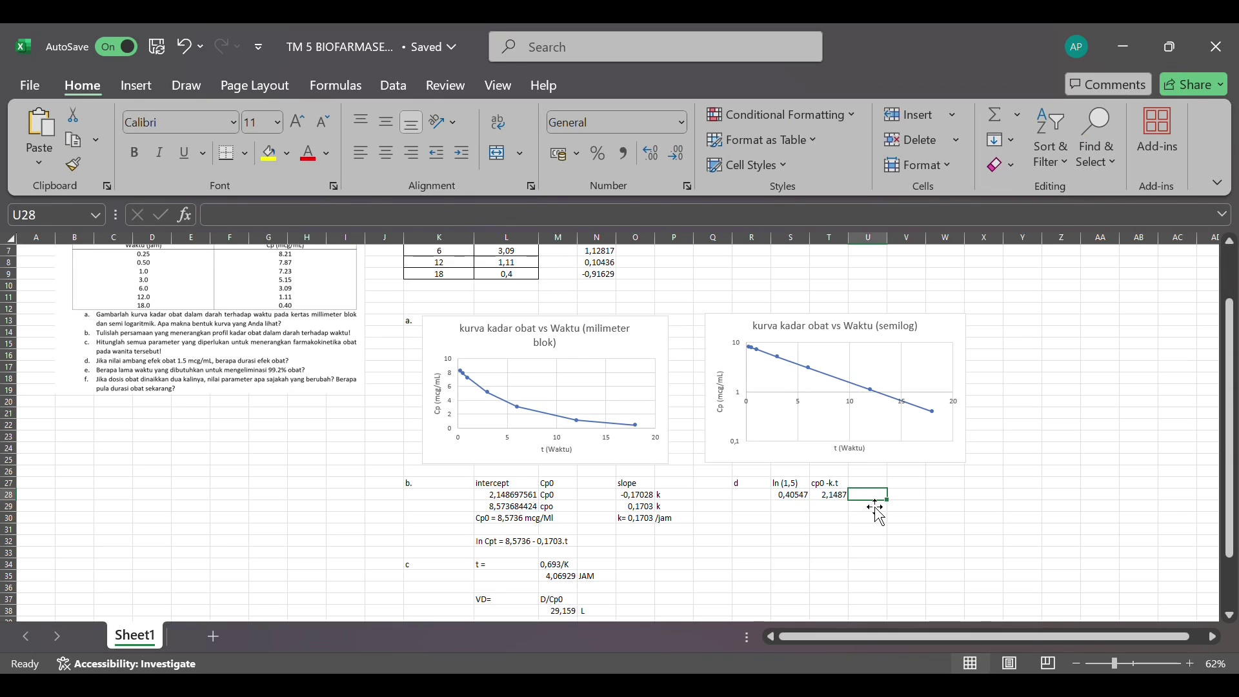
pyautogui.write('0,1703')
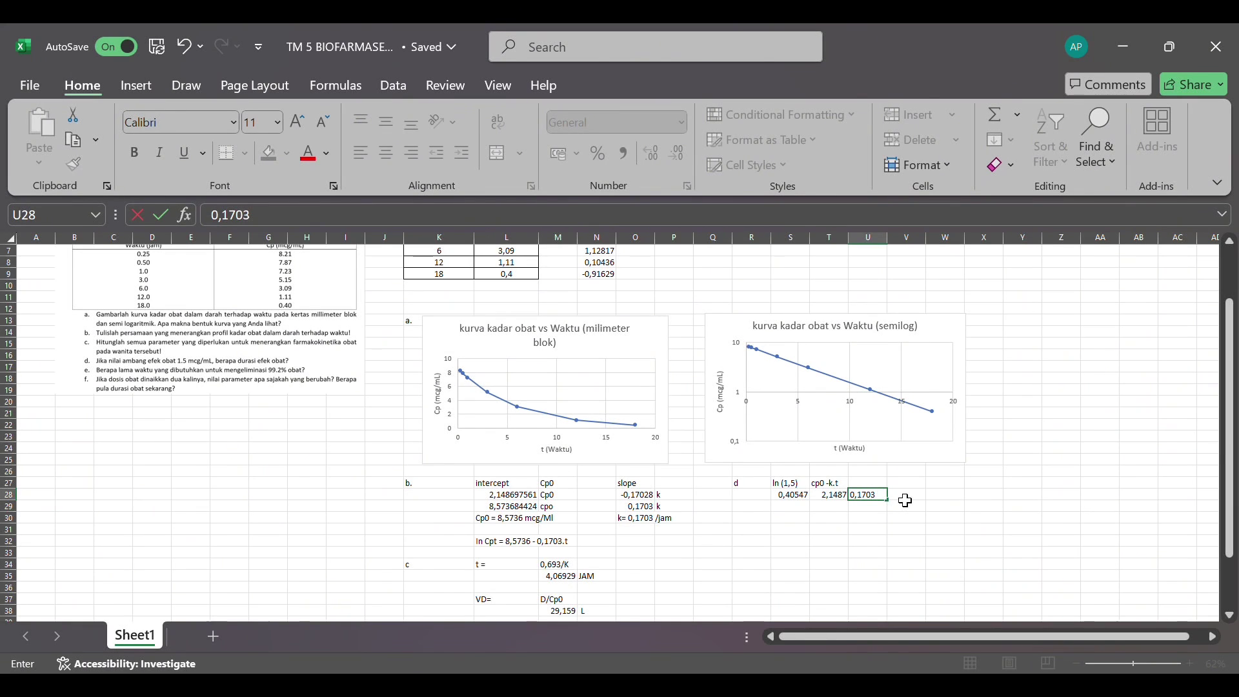
pyautogui.press('Tab')
pyautogui.write('t')
# Label S29 with "t=" for the effect duration calculation in part d.
pyautogui.click(791, 513)
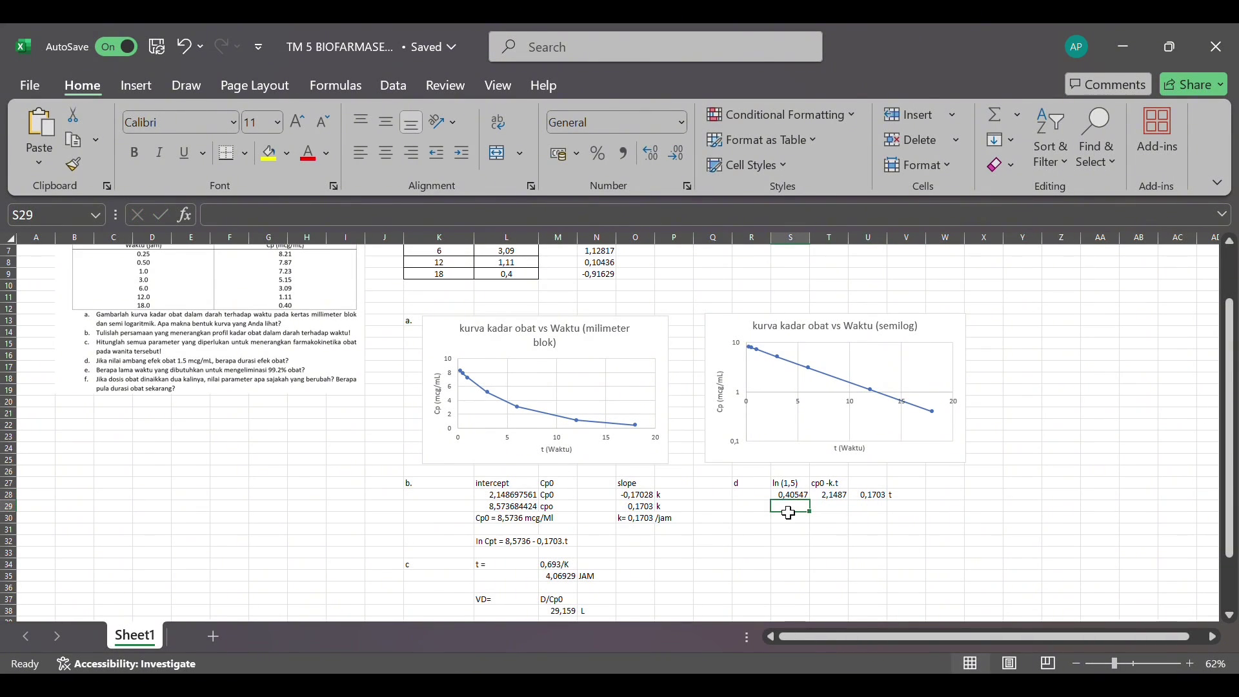
pyautogui.write('t=')
pyautogui.press('Tab')
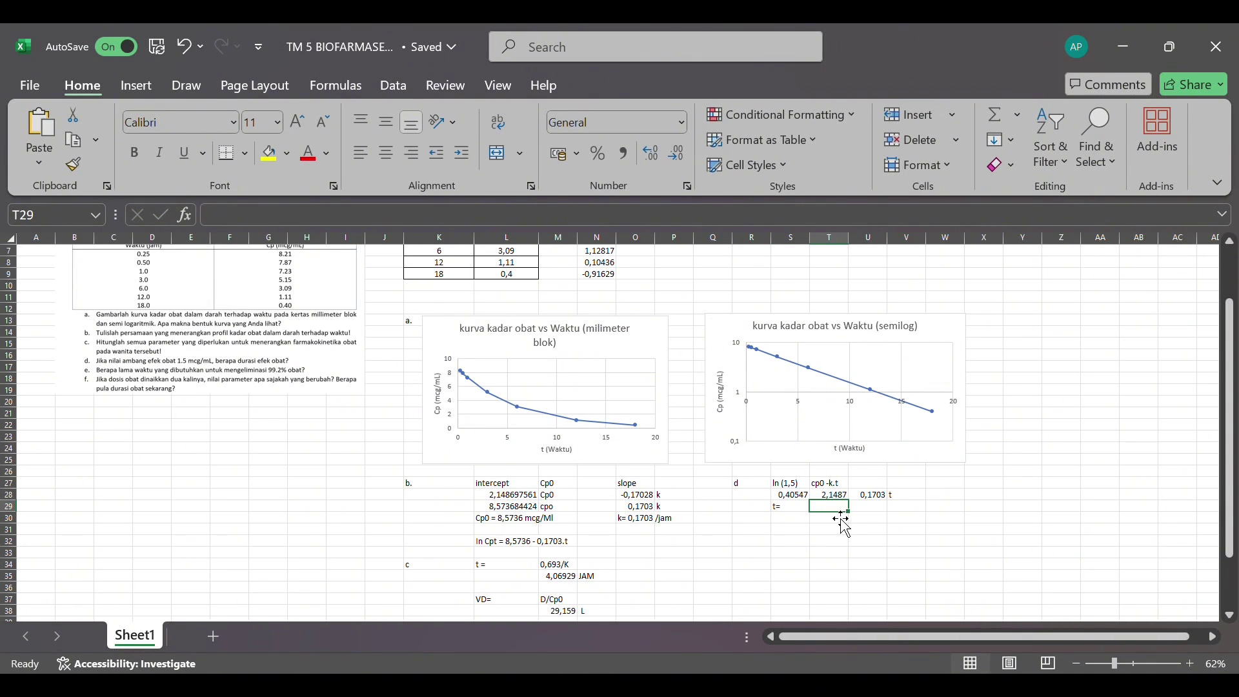
# Try to calculate the duration in T29 with the single formula =T28-S28/U28.
pyautogui.write('=')
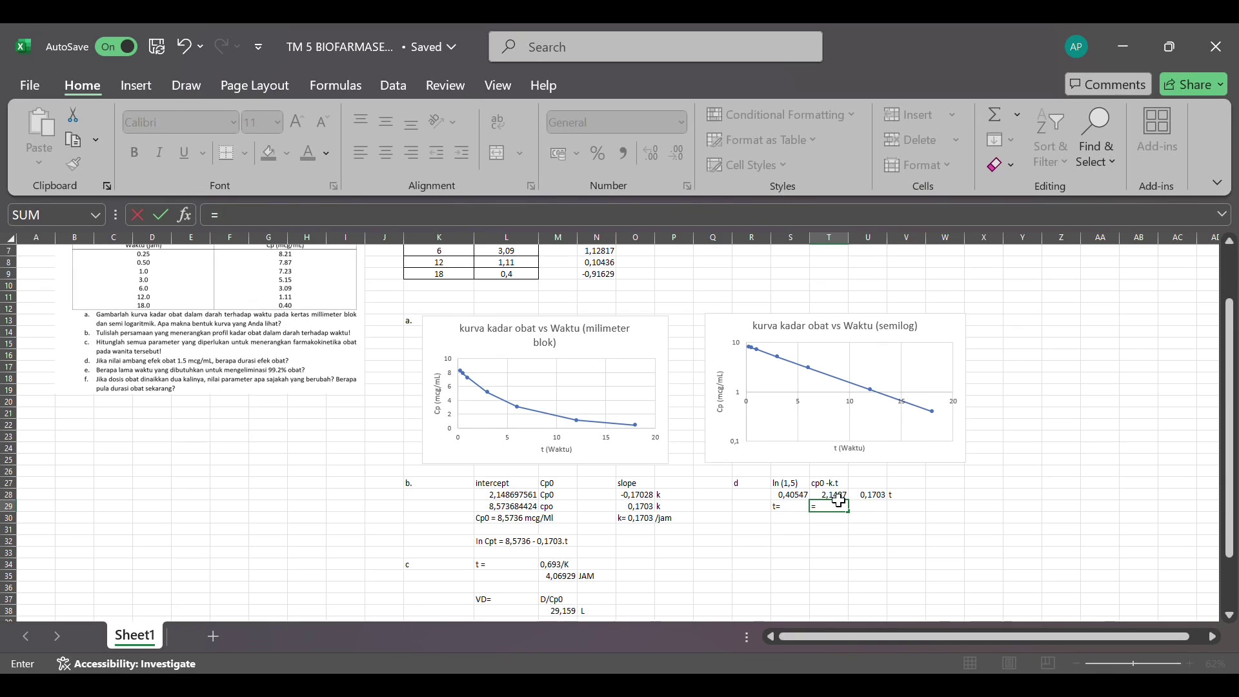
pyautogui.click(837, 499)
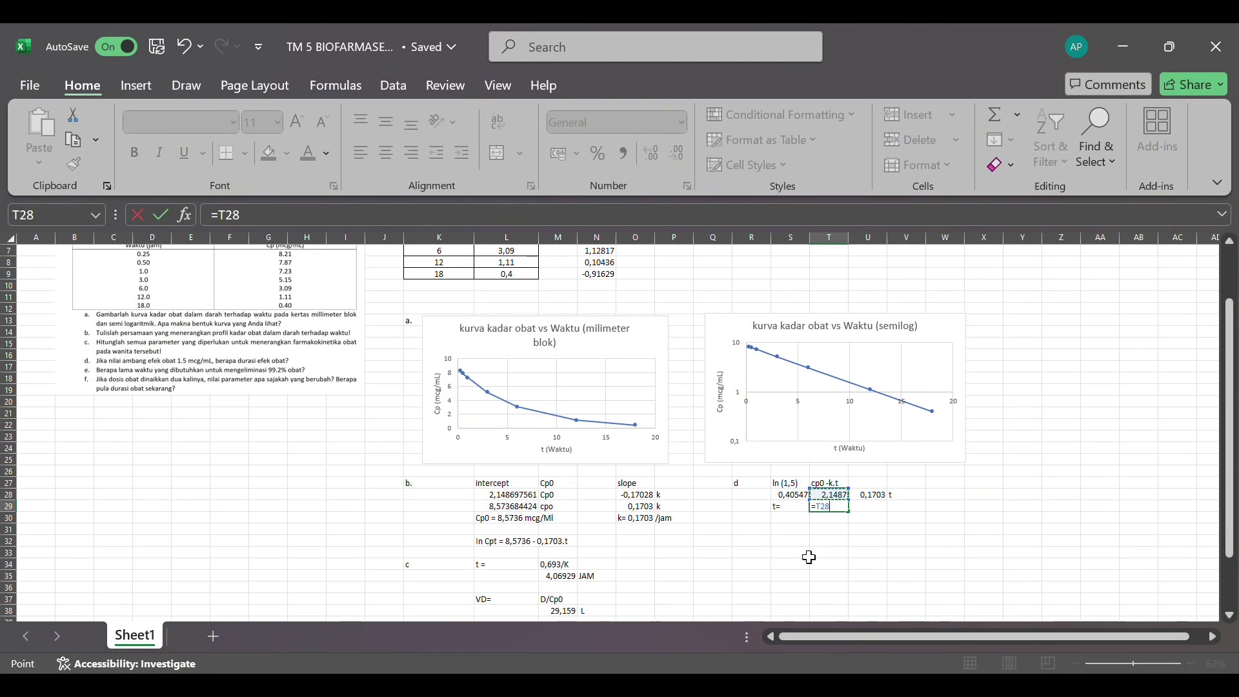
pyautogui.write('-')
pyautogui.click(799, 496)
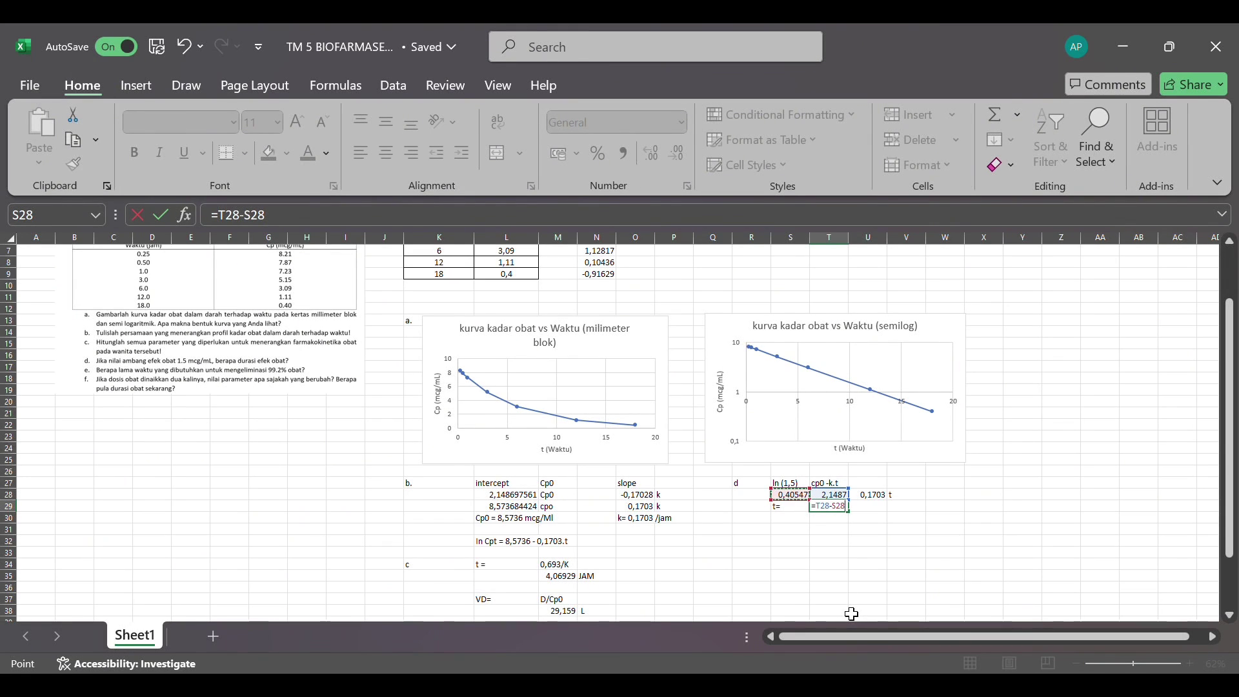
pyautogui.write('/')
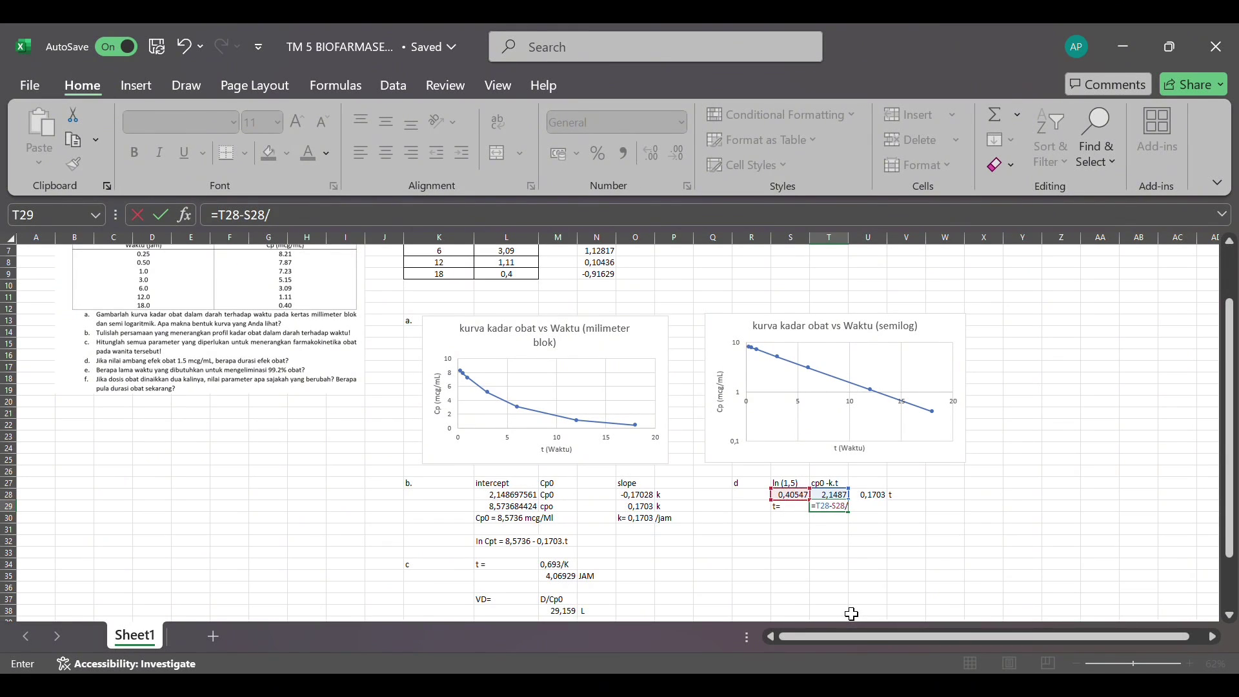
pyautogui.click(882, 496)
pyautogui.press('Return')
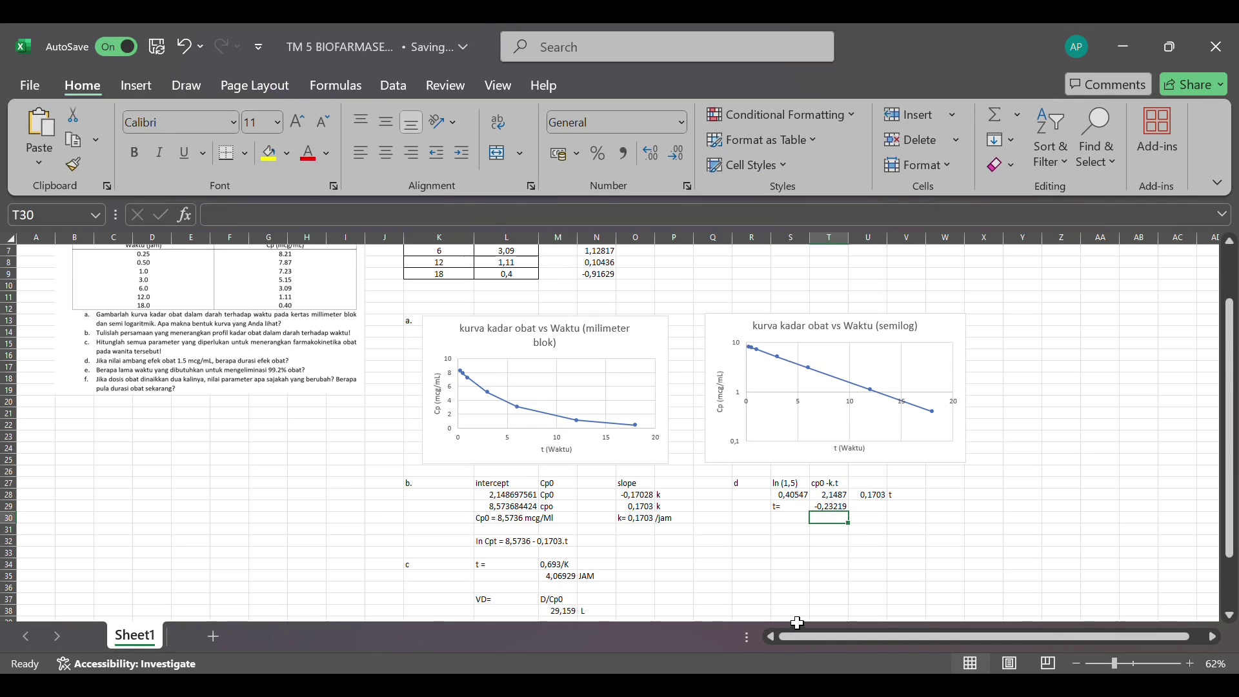
# Replace the formula in T29 with =T28-S28 to calculate only the difference between the two logarithms.
pyautogui.click(846, 510)
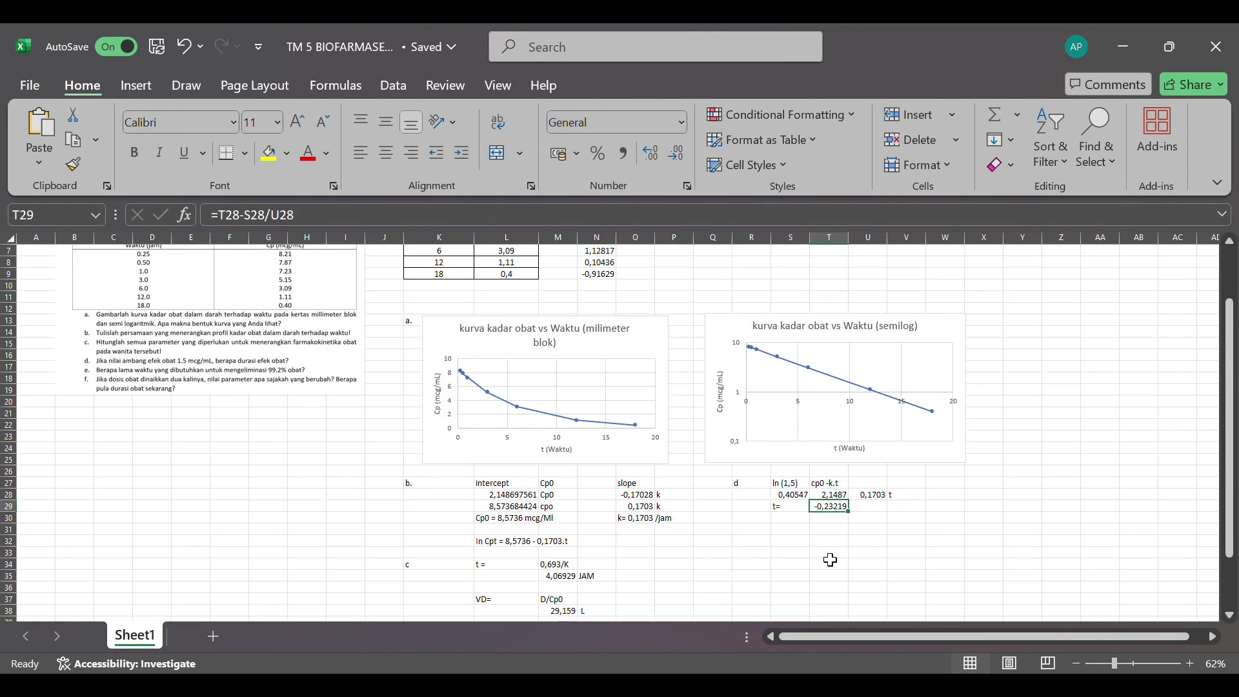
pyautogui.press('BackSpace')
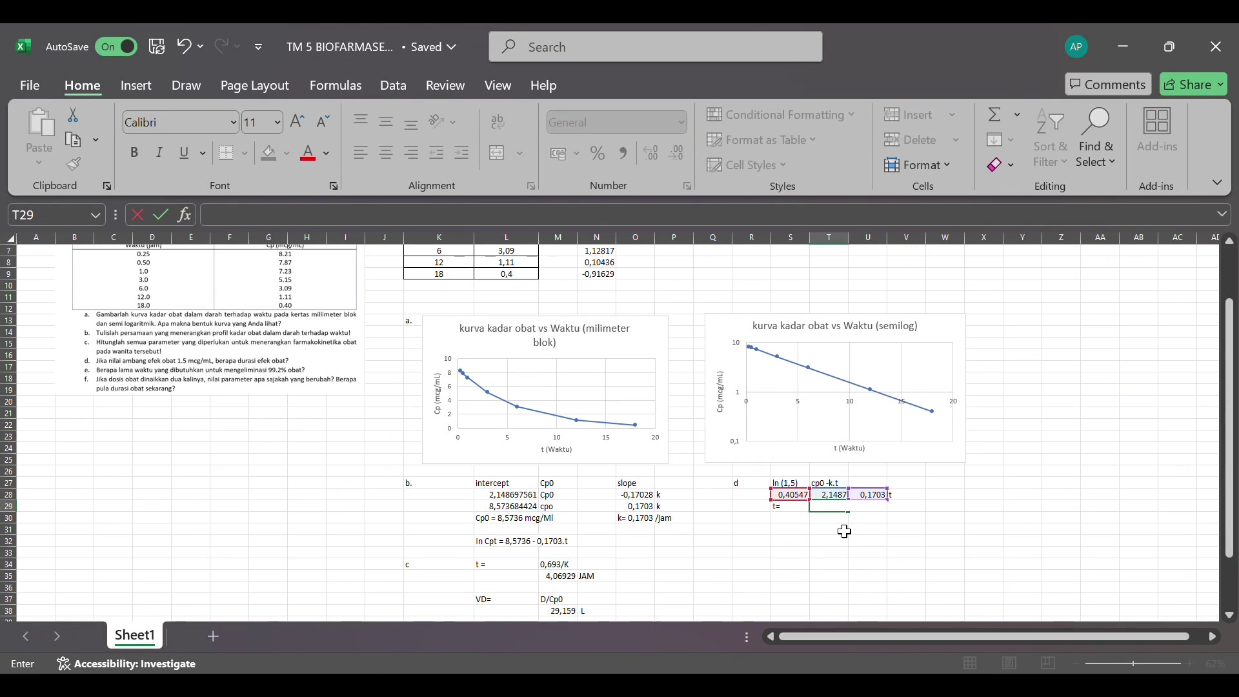
pyautogui.click(828, 509)
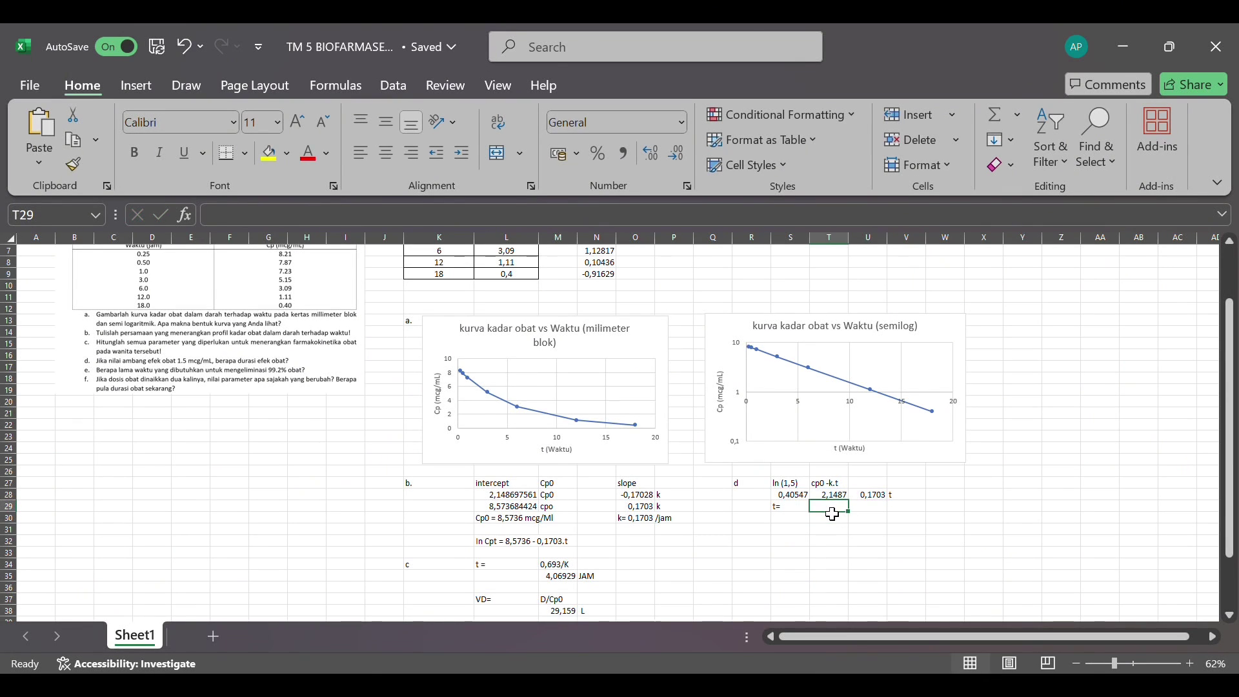
pyautogui.write('=')
pyautogui.click(843, 497)
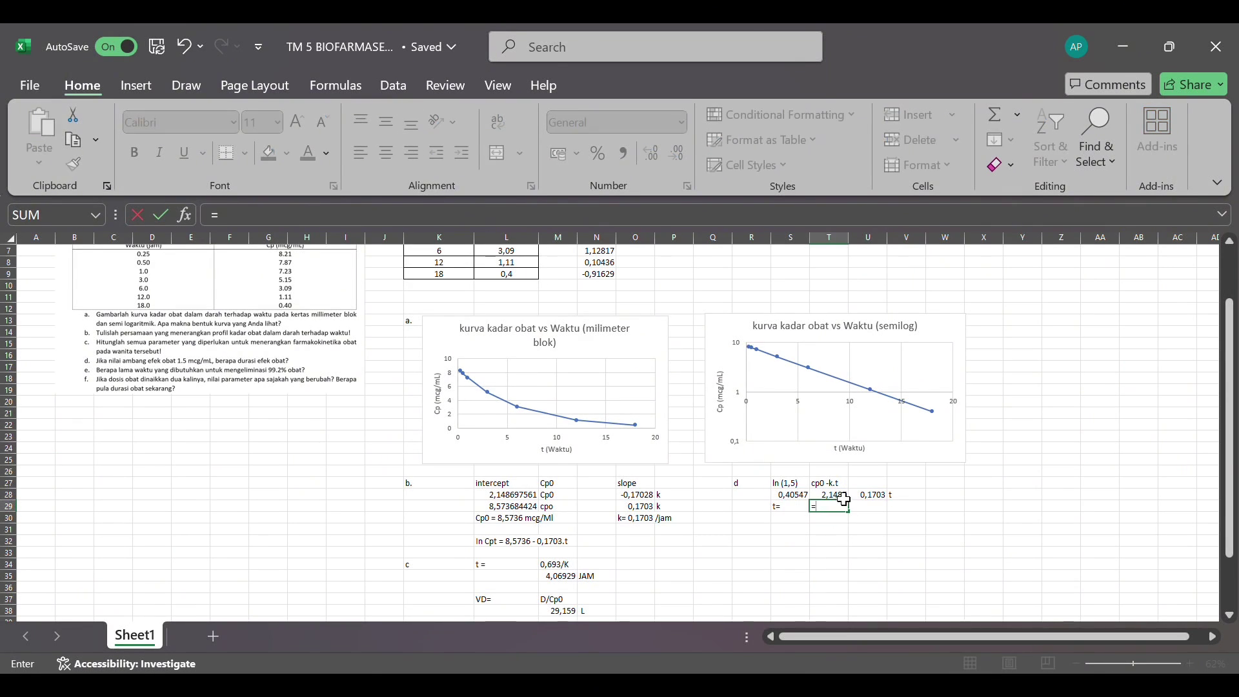
pyautogui.write('-')
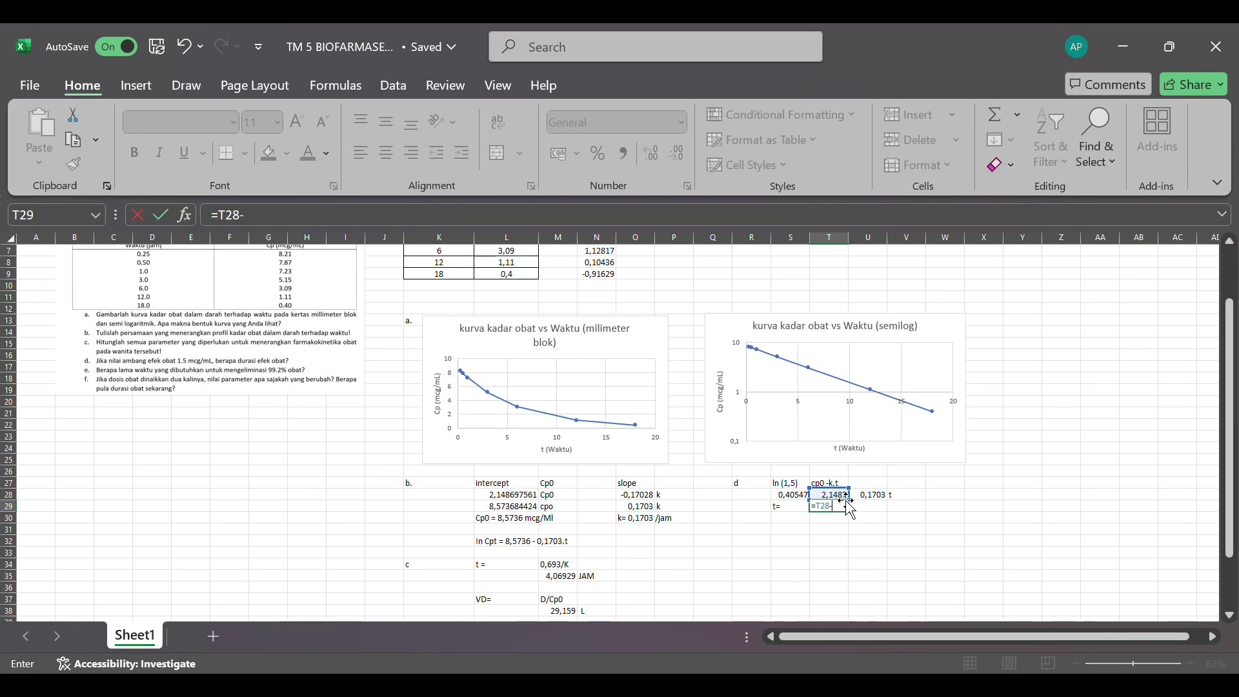
pyautogui.click(797, 495)
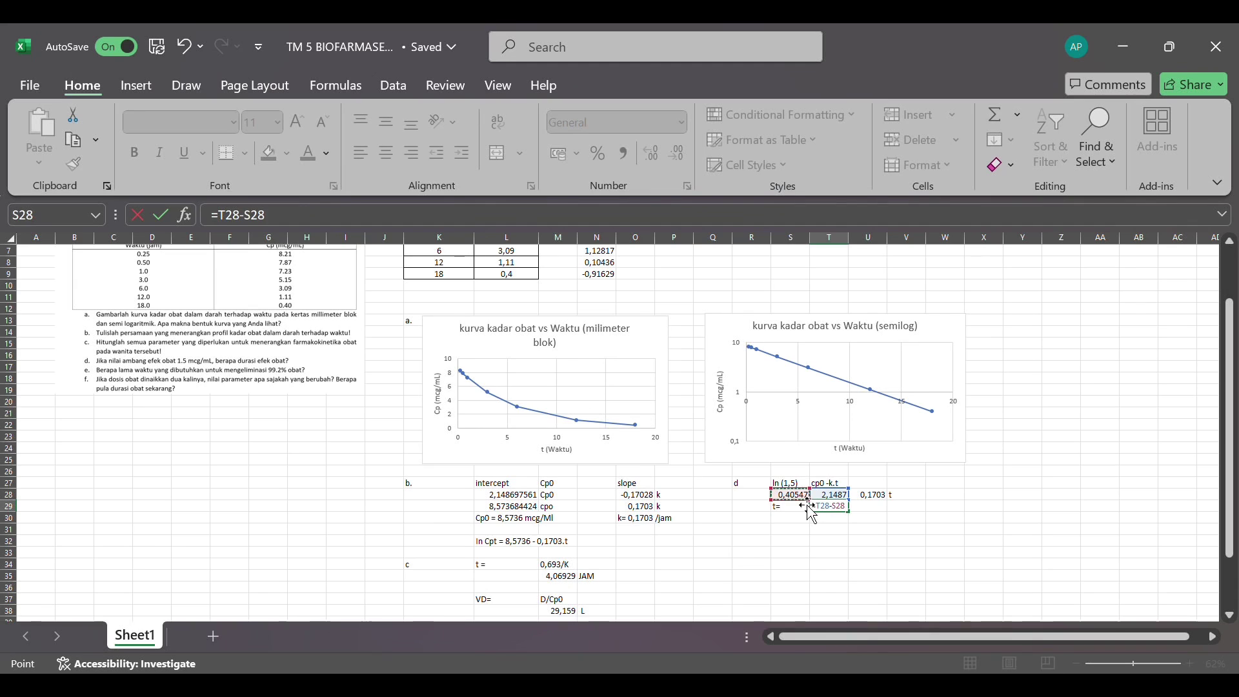
pyautogui.press('Return')
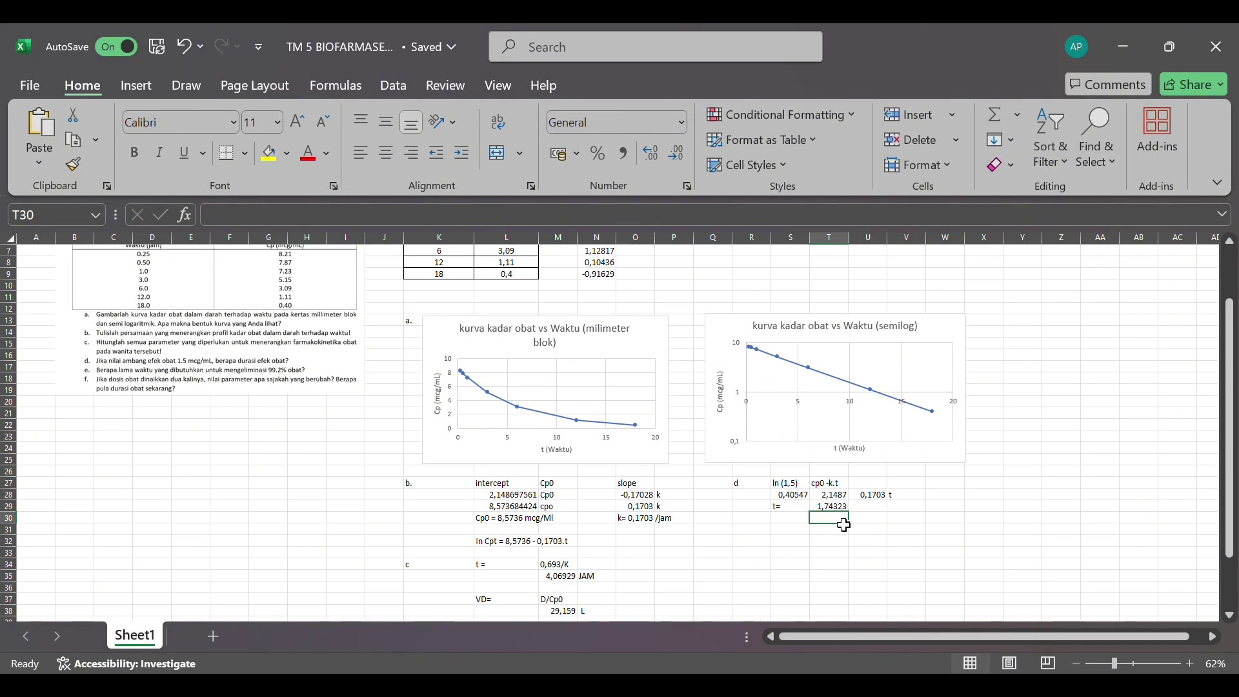
# Calculate the effect duration in T30 by dividing the logarithm difference by k with =T29/U28.
pyautogui.write('=')
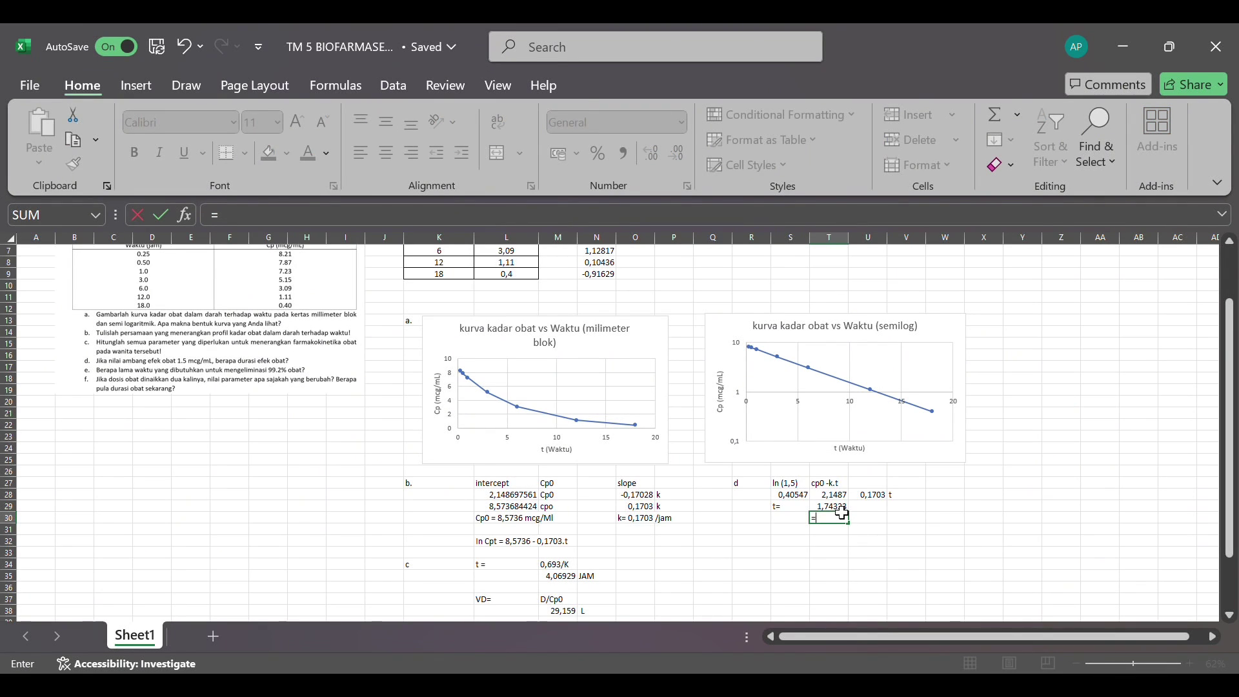
pyautogui.click(849, 510)
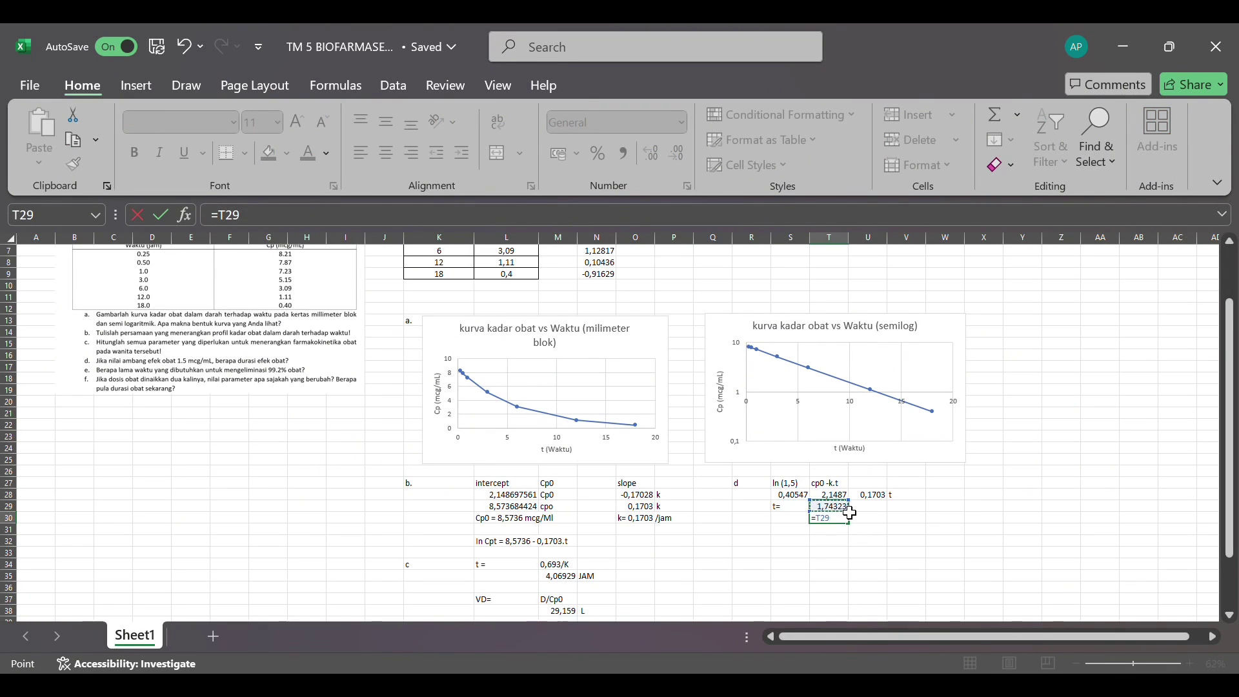
pyautogui.write('/')
pyautogui.click(883, 496)
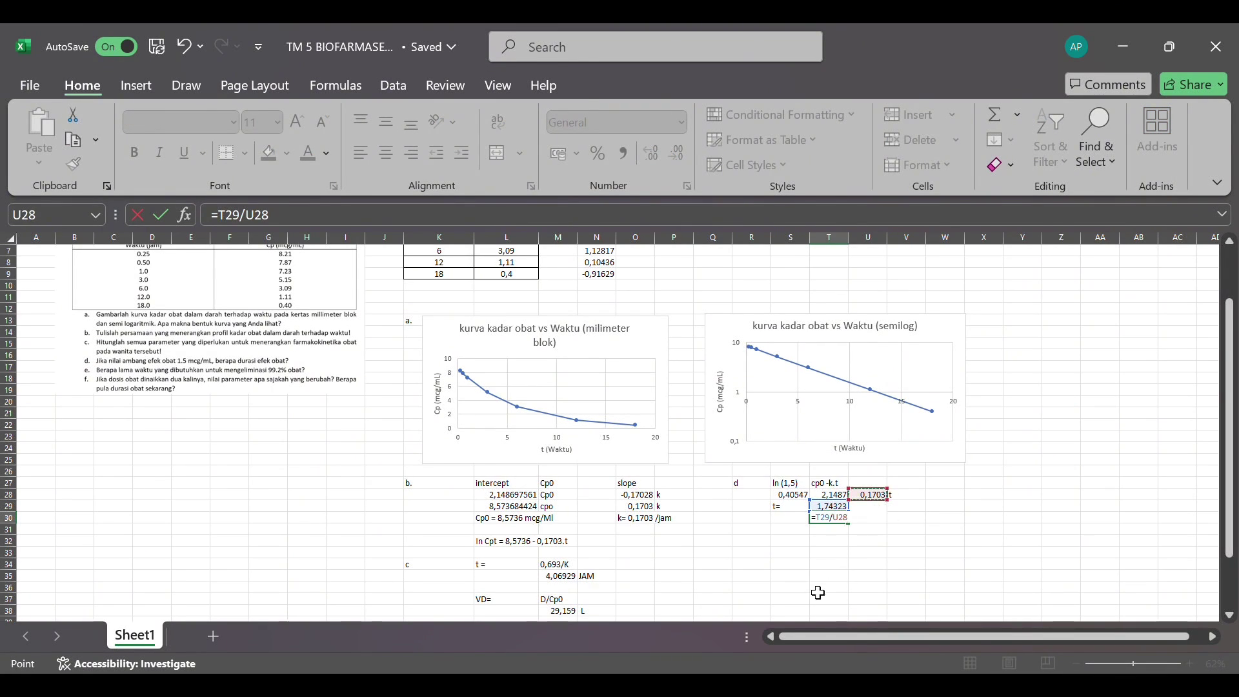
pyautogui.press('Return')
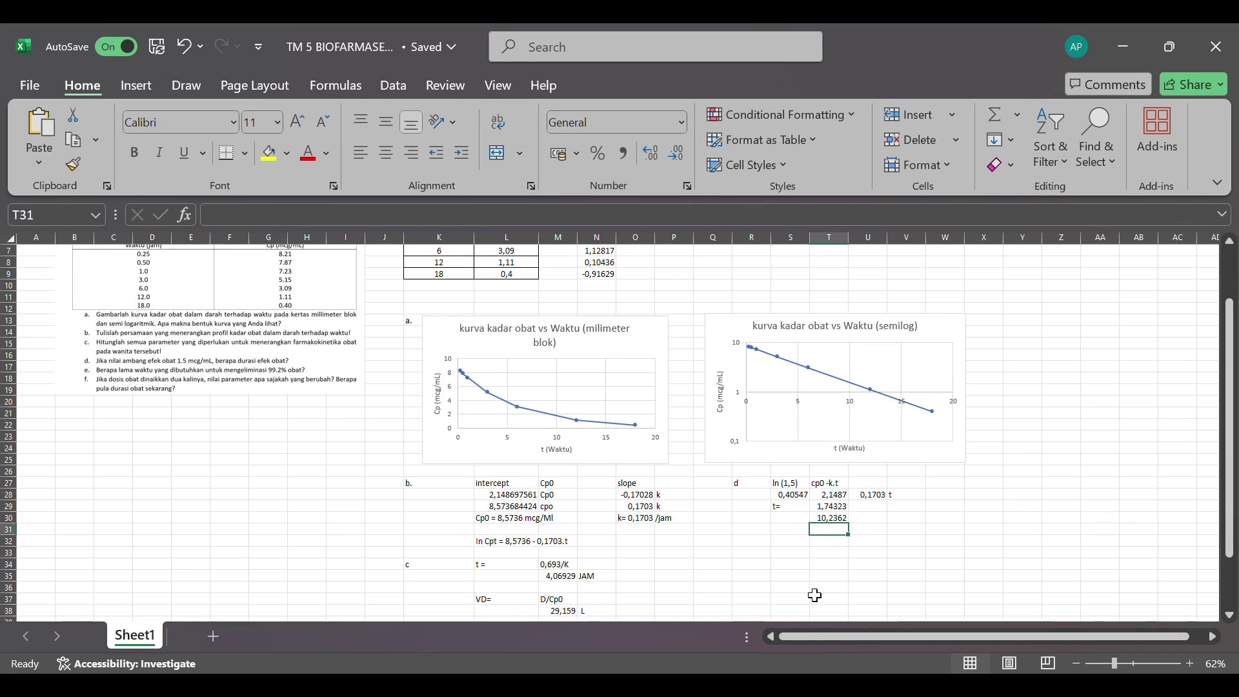
# Enter the unit "jam" in U30 beside the calculated effect duration.
pyautogui.click(875, 520)
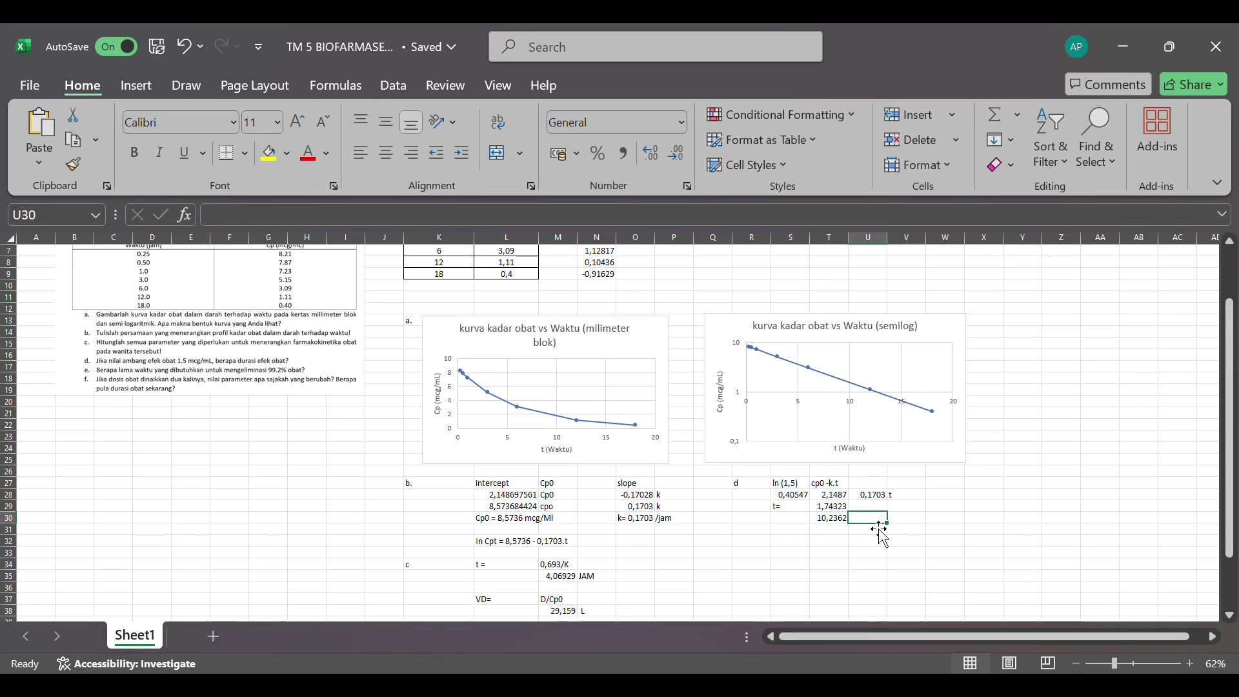
pyautogui.press('alt')
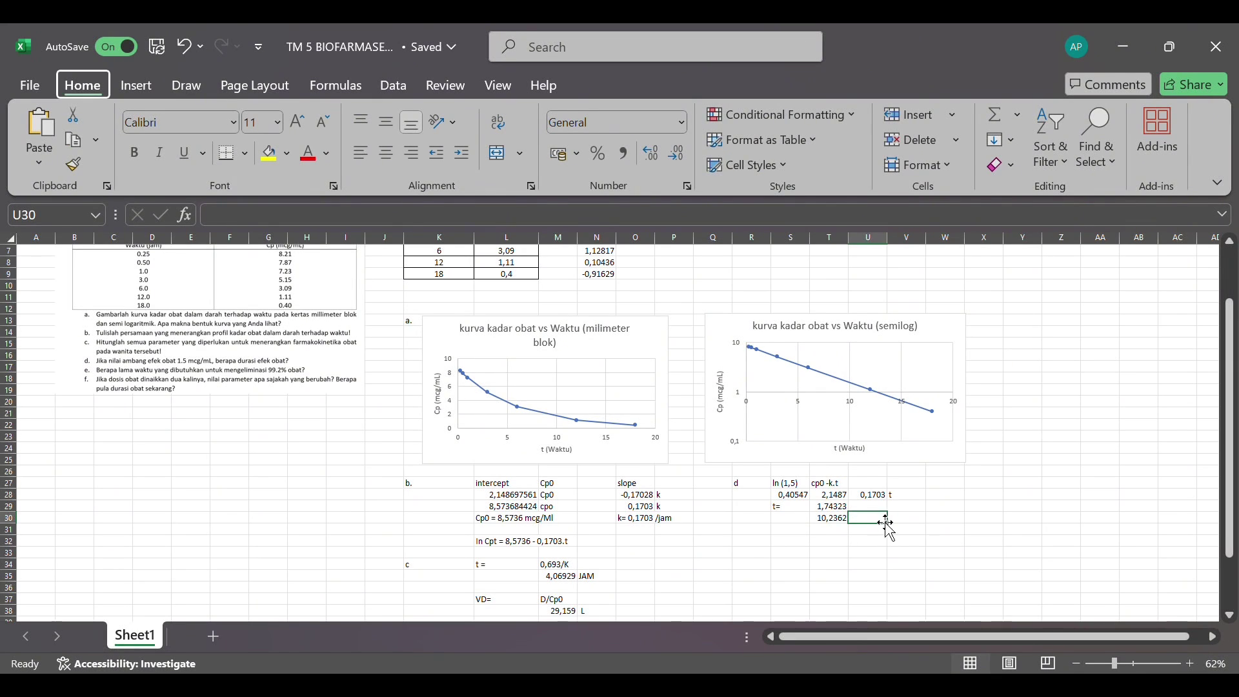
pyautogui.press('Escape')
pyautogui.write('jam')
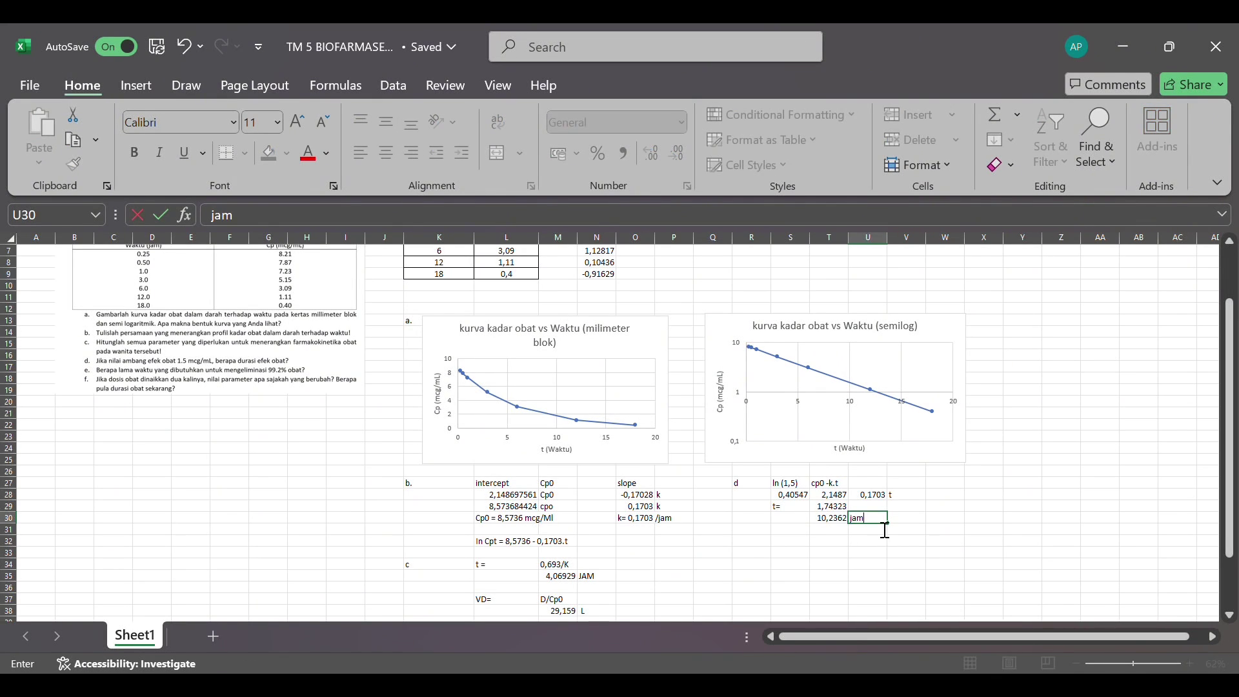
# Start part e with the label "e" in R32 and the expression "100 - 99,2" as text in S32.
pyautogui.click(754, 549)
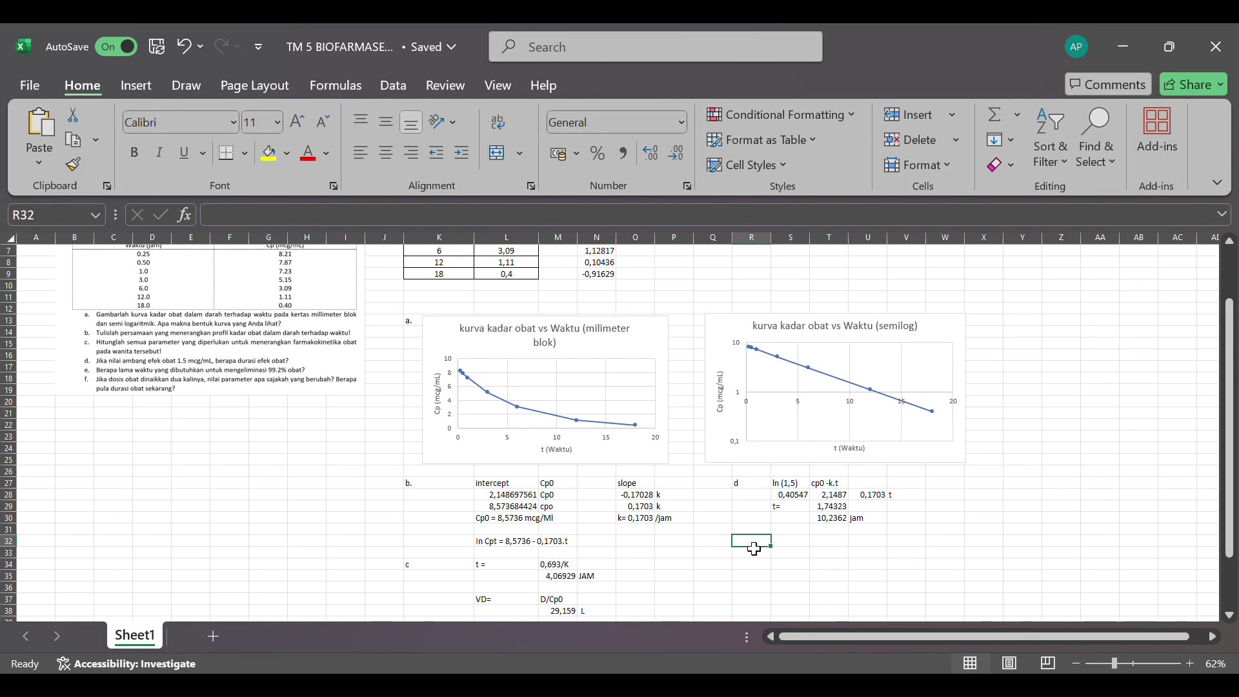
pyautogui.scroll(1, 754, 549)
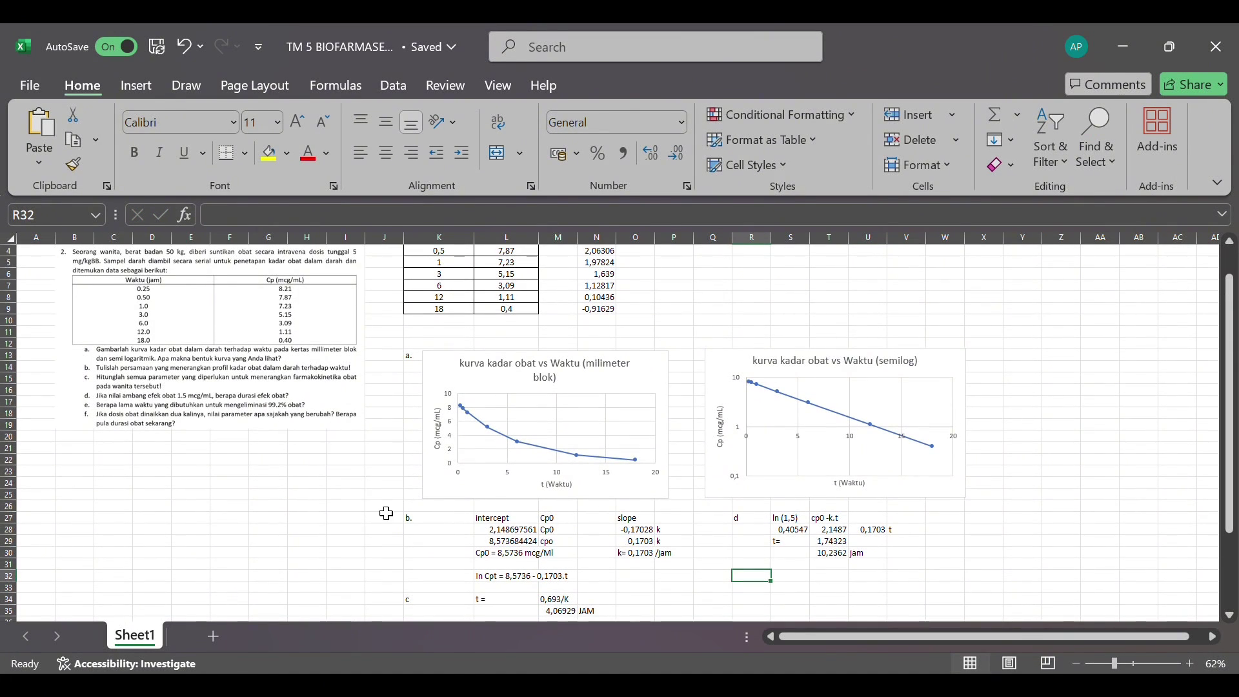
pyautogui.scroll(-3, 553, 586)
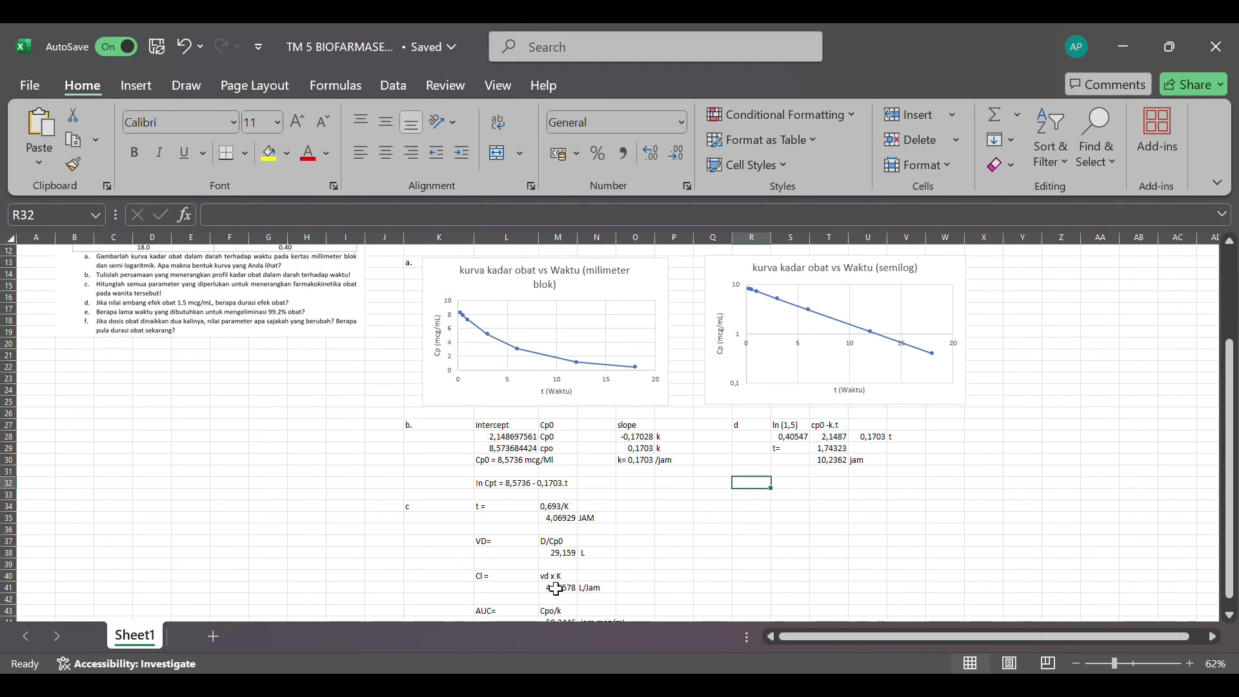
pyautogui.write('e')
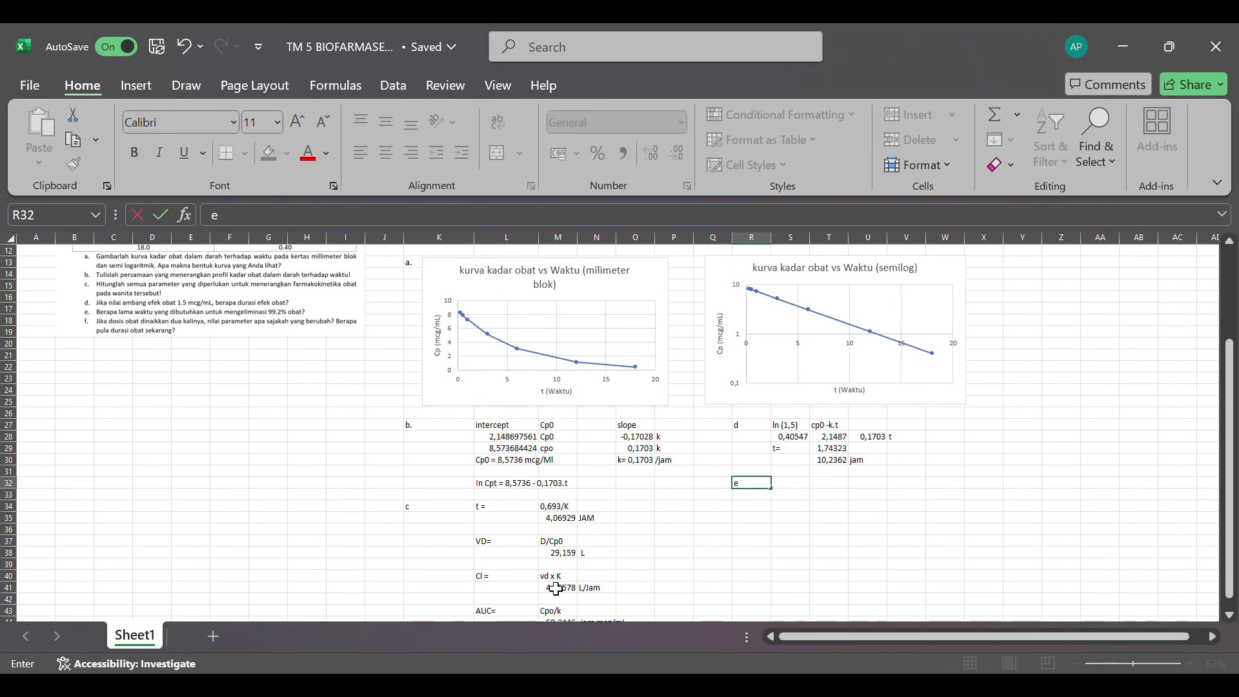
pyautogui.press('Tab')
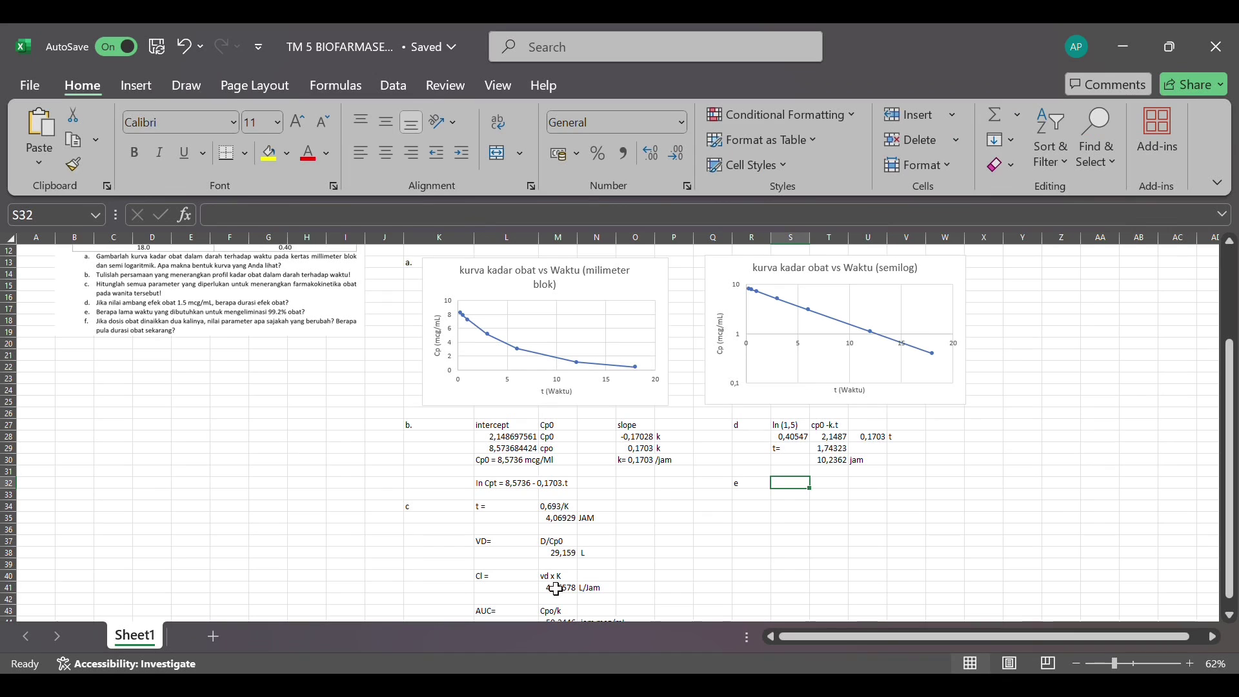
pyautogui.write('100 - 99,2')
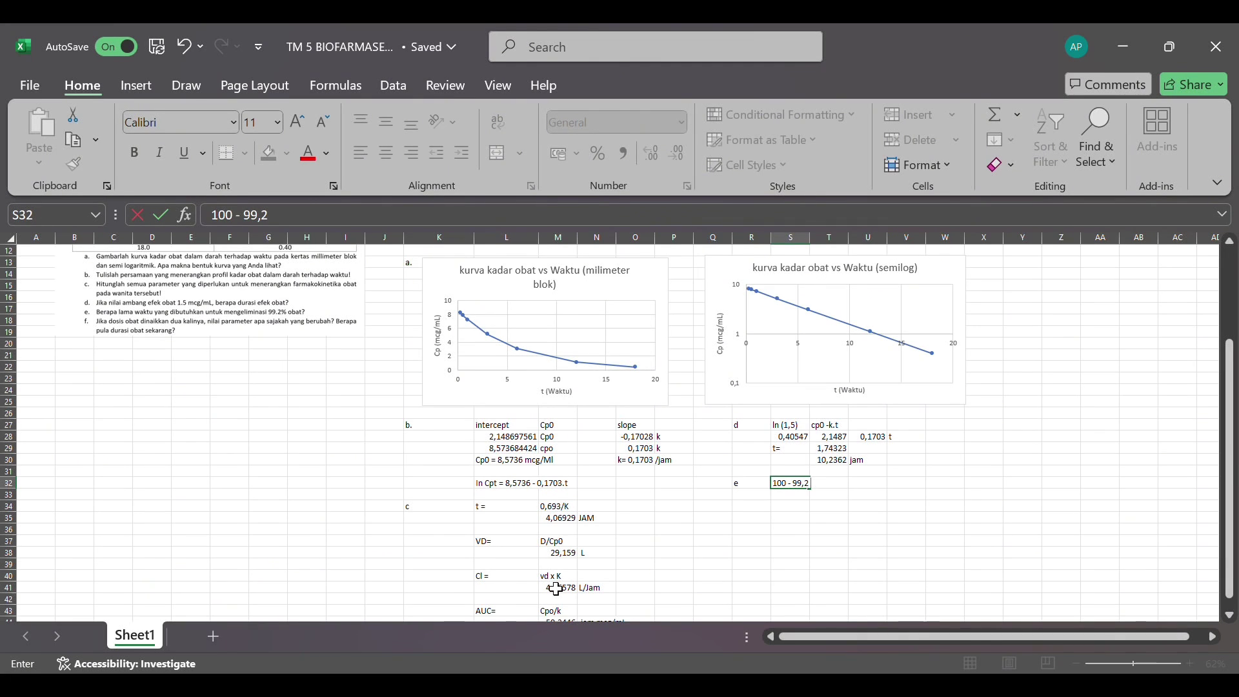
pyautogui.click(860, 492)
pyautogui.click(827, 491)
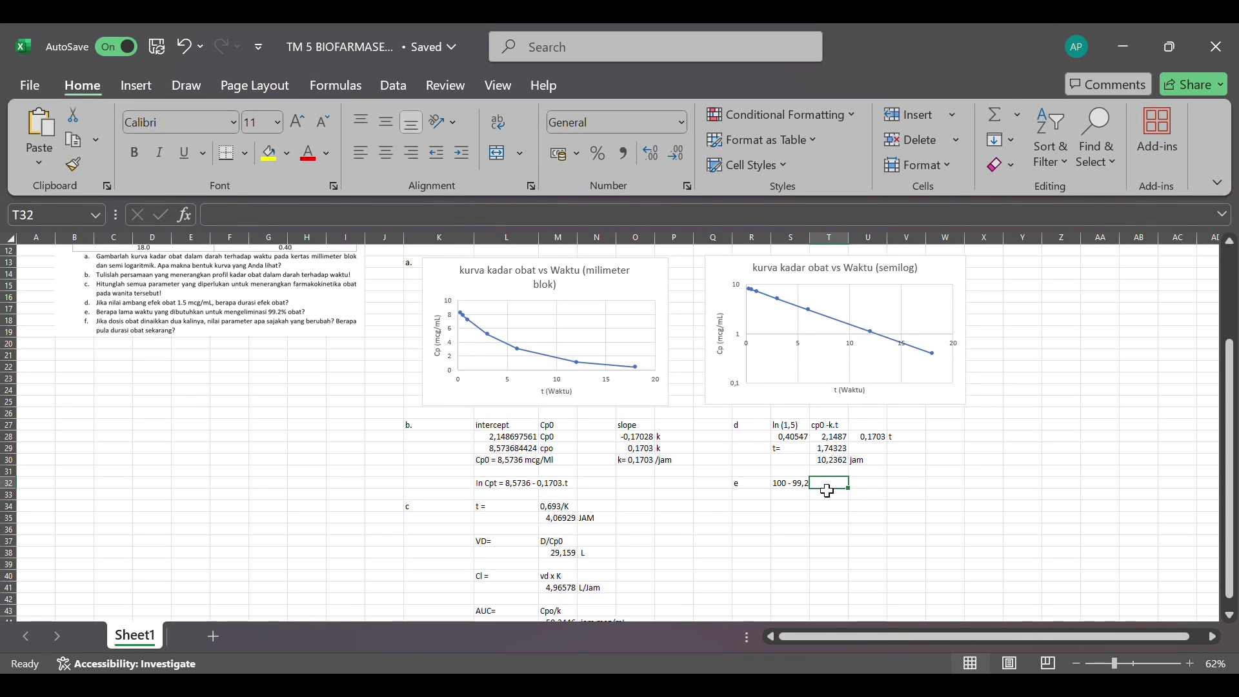
pyautogui.write('=')
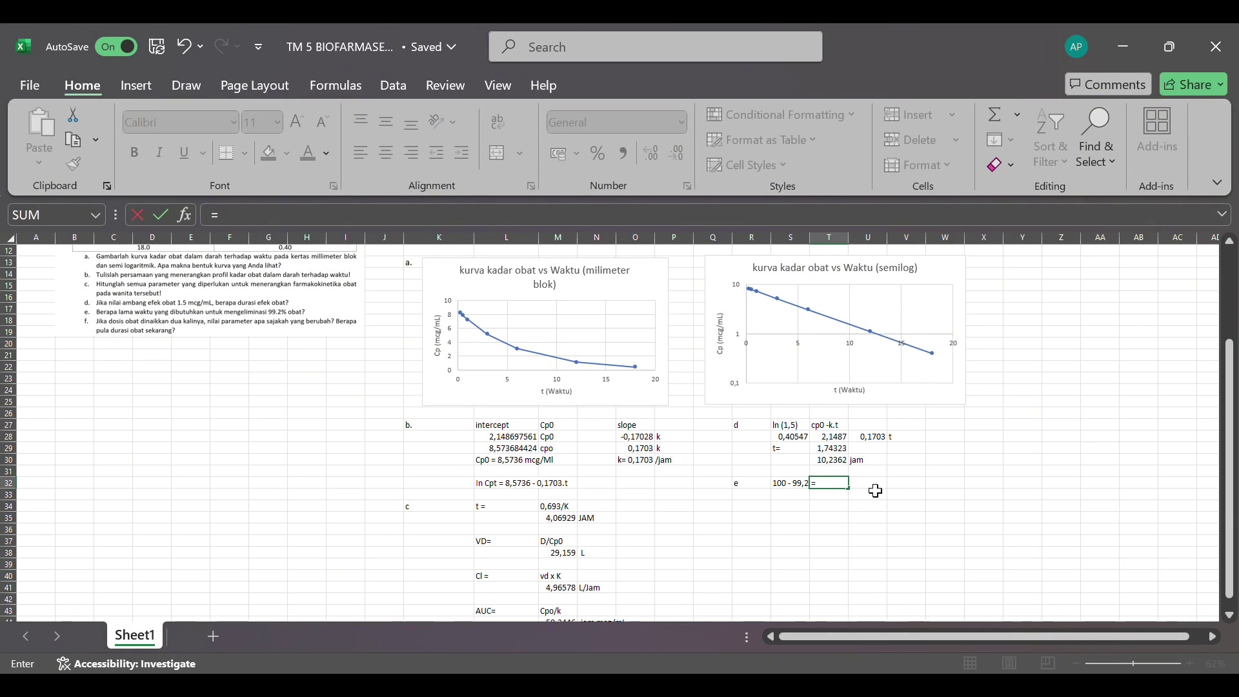
pyautogui.click(876, 492)
pyautogui.press('BackSpace')
pyautogui.press('BackSpace')
pyautogui.press('BackSpace')
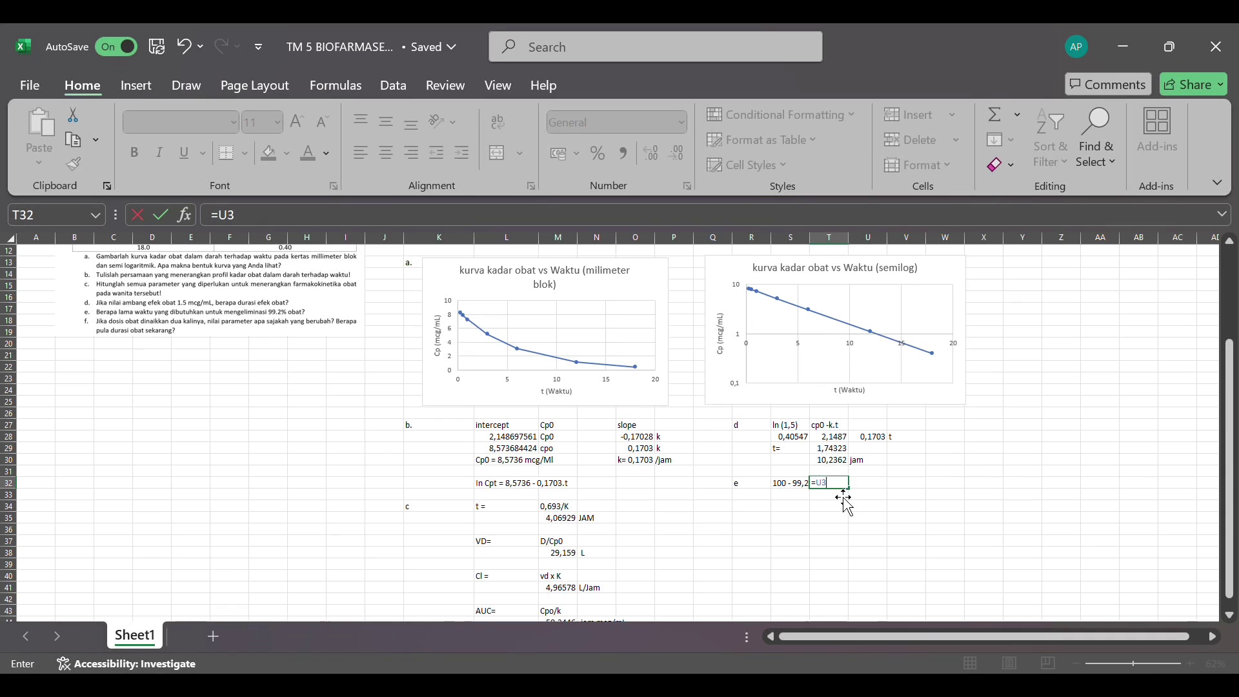
pyautogui.press('Escape')
# Try to enter the remaining-drug note "= 0,8 --> sisa obat" in U32 beside the expression 100 - 99,2.
pyautogui.click(804, 508)
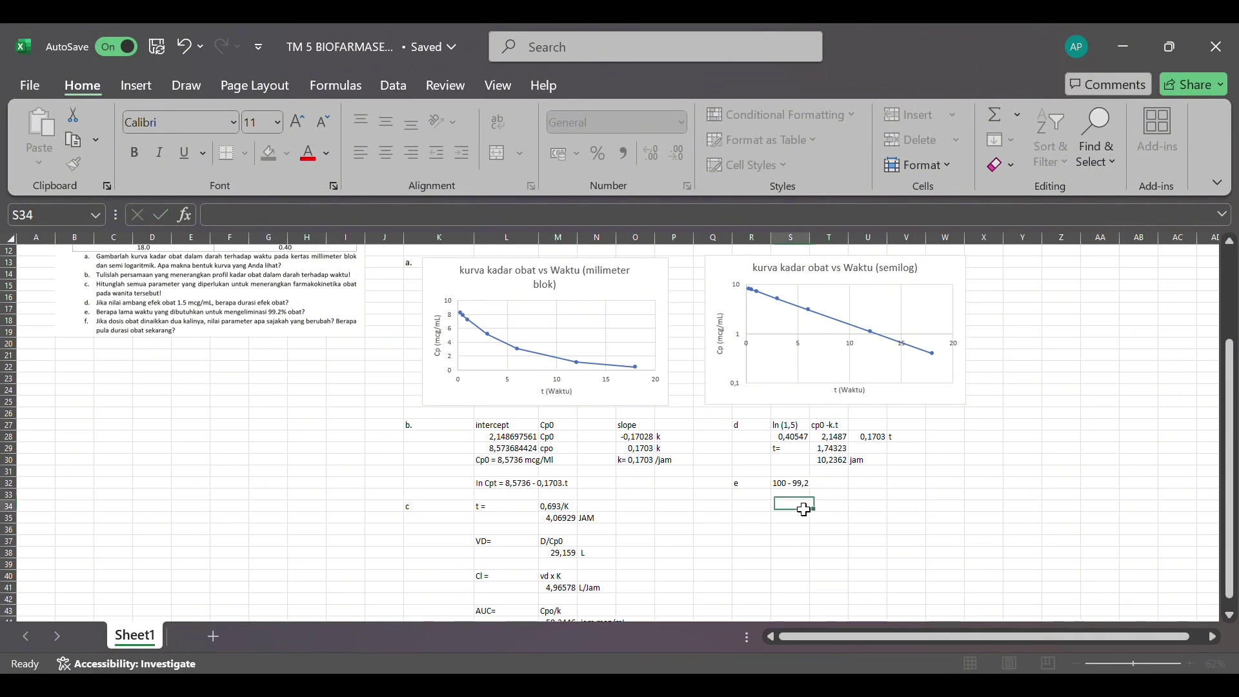
pyautogui.click(846, 491)
pyautogui.click(883, 489)
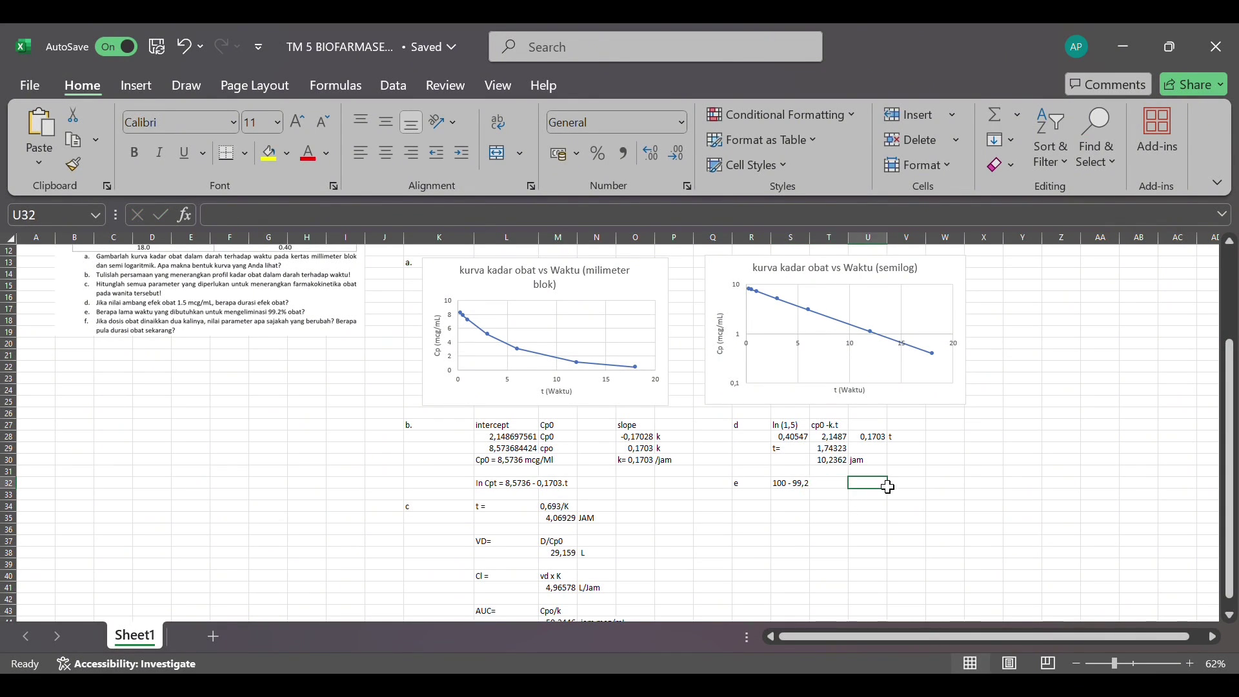
pyautogui.write('= 0,8')
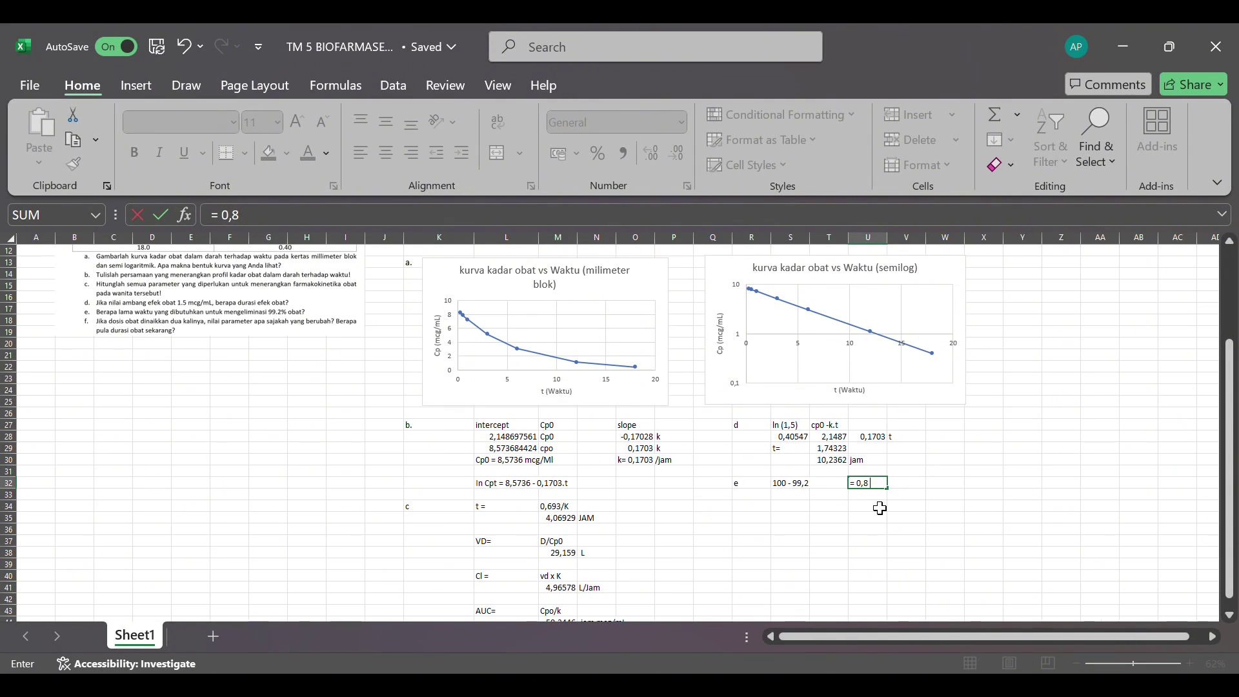
pyautogui.write('> sisa obat')
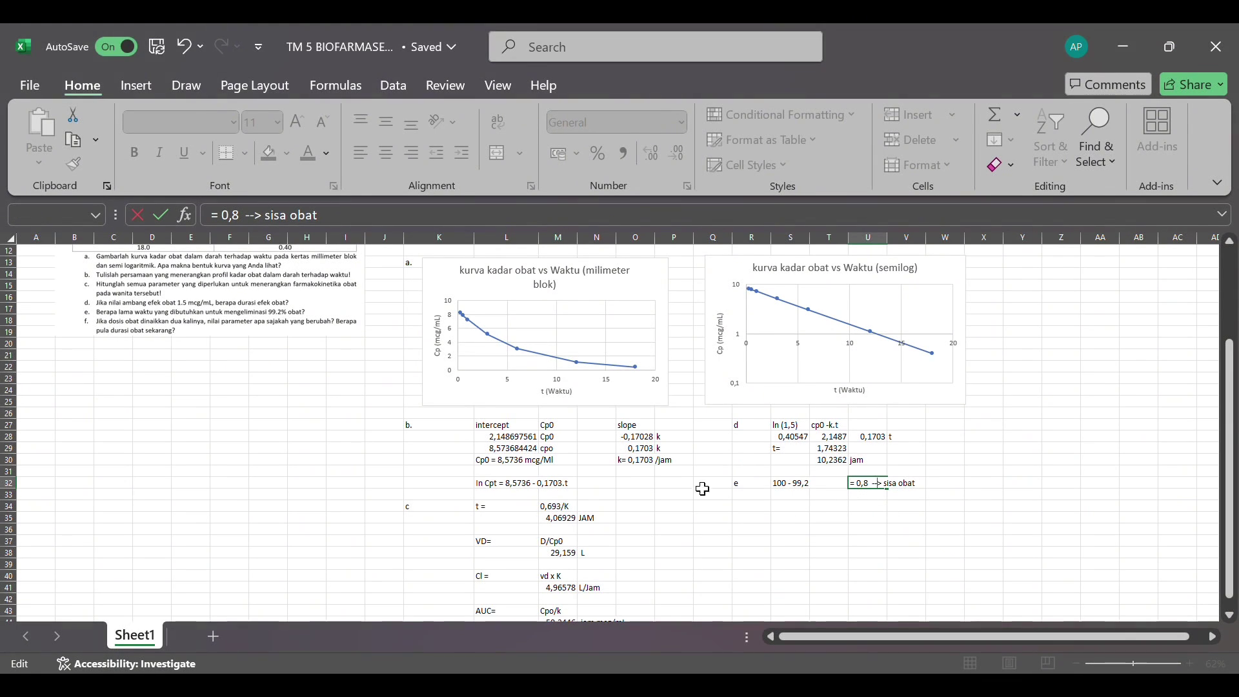
# Try to shorten the note in U32 to "= 0,8 > sisa obat" by removing the arrow dashes.
pyautogui.click(791, 495)
pyautogui.press('BackSpace')
pyautogui.press('BackSpace')
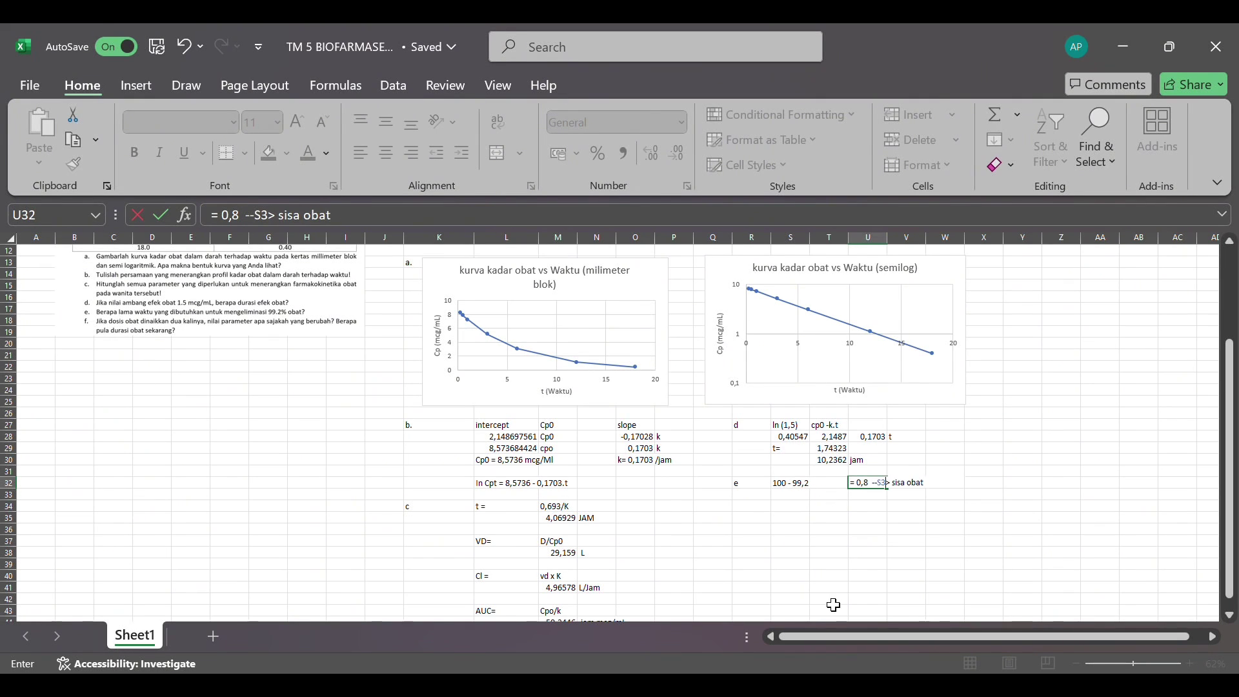
pyautogui.press('BackSpace')
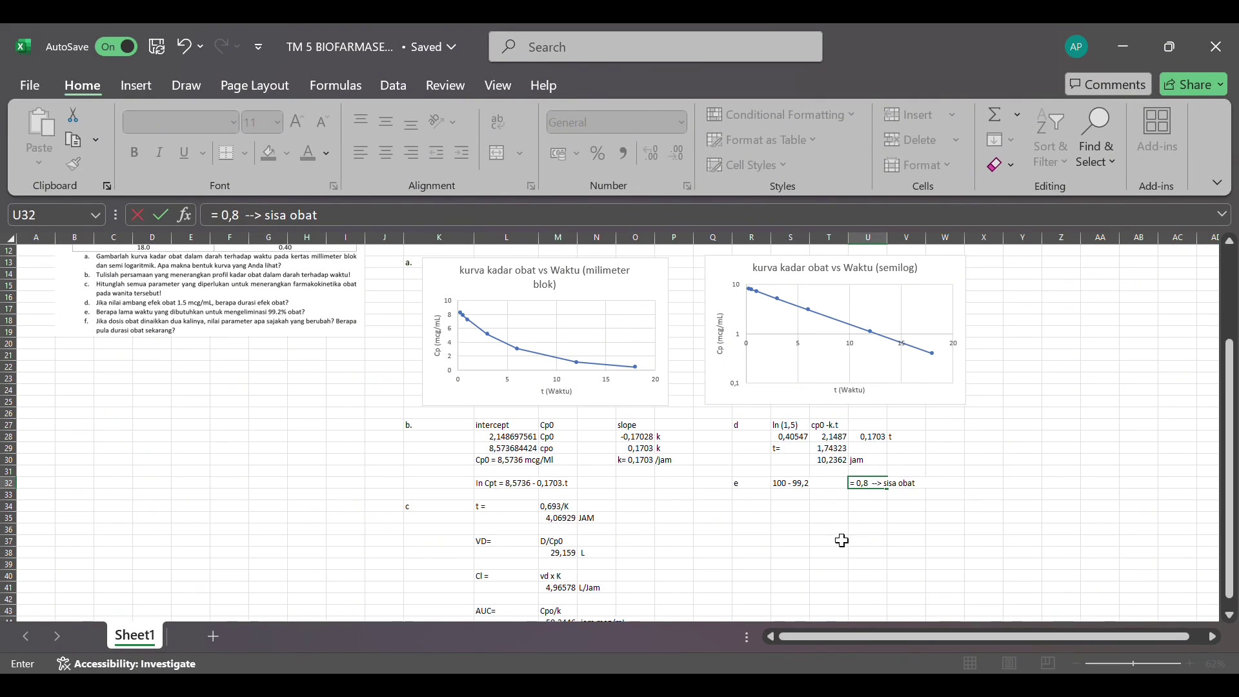
pyautogui.click(830, 506)
pyautogui.press('BackSpace')
pyautogui.press('BackSpace')
pyautogui.press('BackSpace')
pyautogui.press('BackSpace')
pyautogui.press('BackSpace')
pyautogui.click(805, 504)
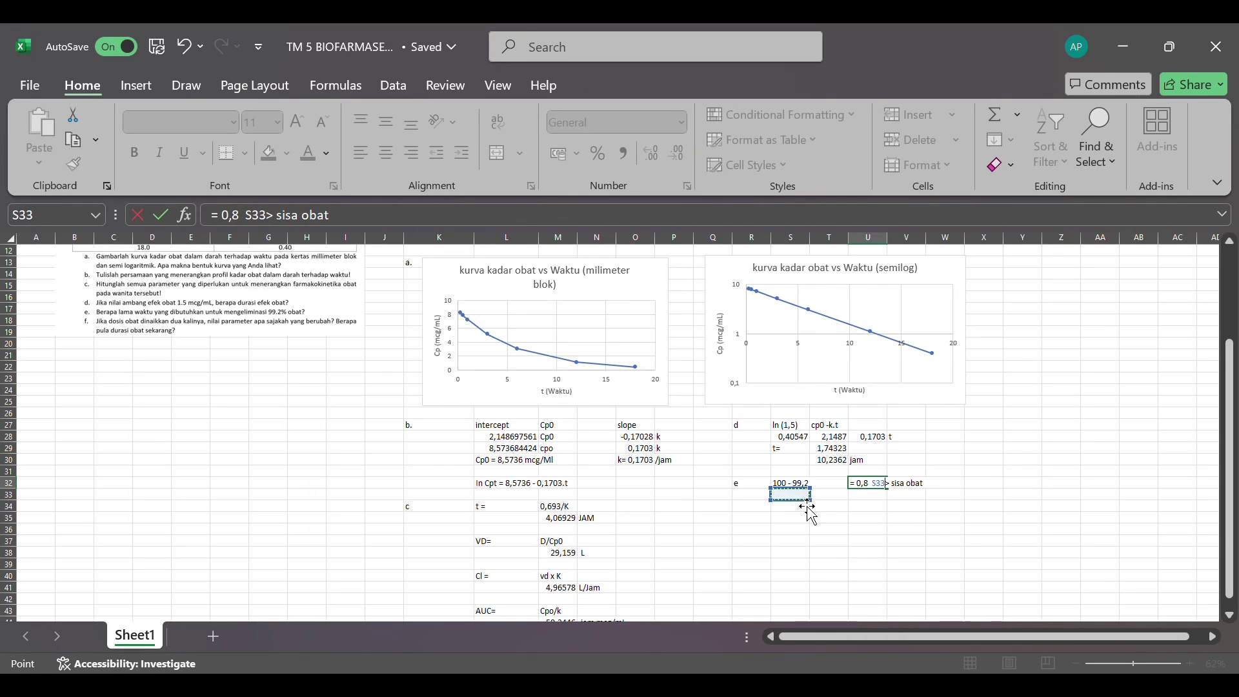
pyautogui.press('BackSpace')
pyautogui.press('BackSpace')
pyautogui.press('BackSpace')
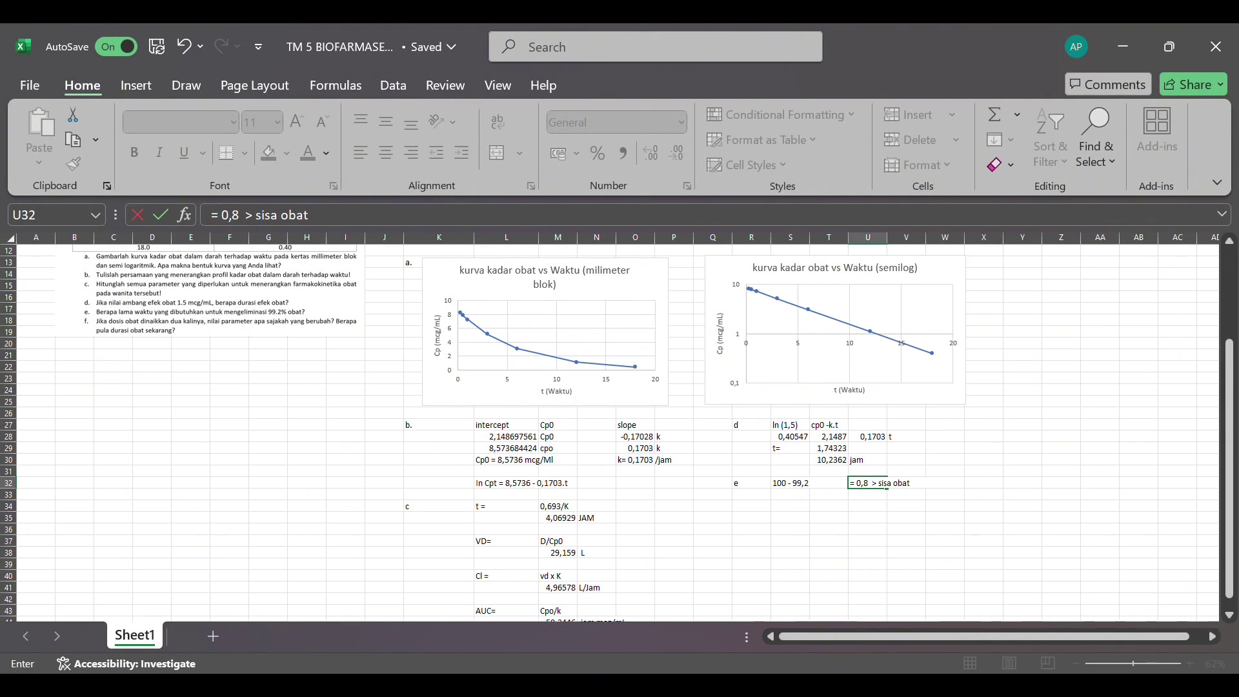
pyautogui.hotkey('ctrl', 'Return')
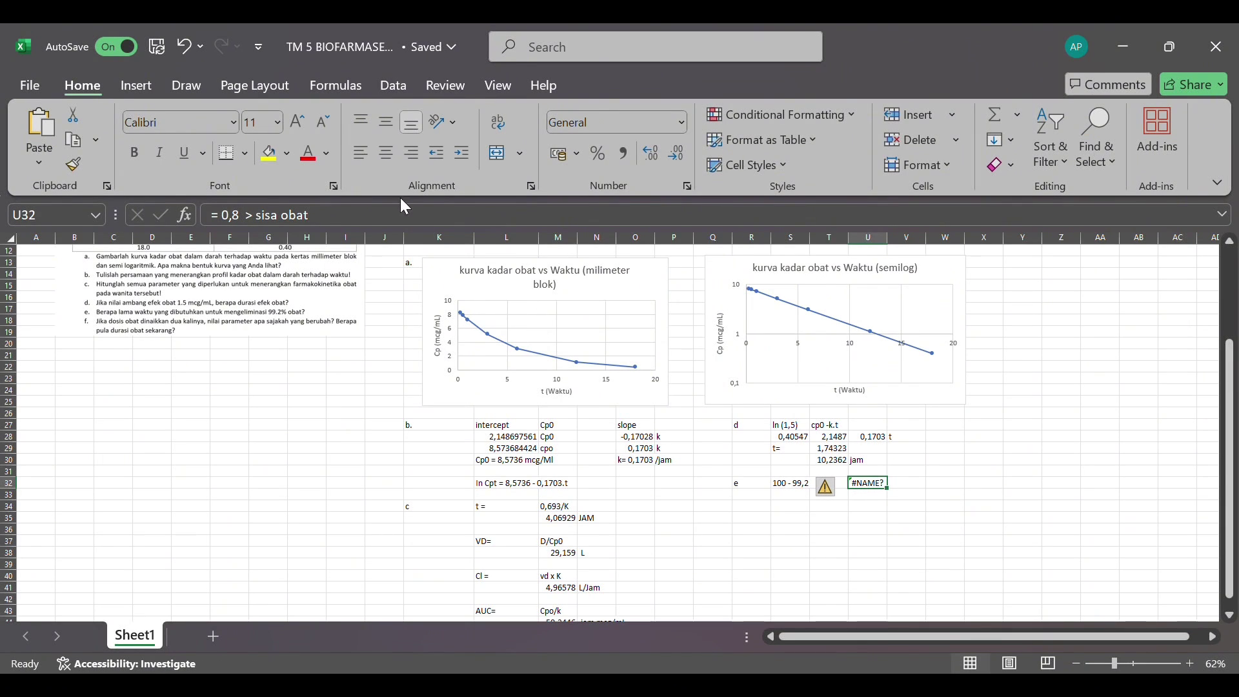
pyautogui.click(400, 220)
pyautogui.press('BackSpace')
pyautogui.press('BackSpace')
pyautogui.press('BackSpace')
pyautogui.press('BackSpace')
pyautogui.press('BackSpace')
pyautogui.press('BackSpace')
pyautogui.press('BackSpace')
pyautogui.press('BackSpace')
pyautogui.press('BackSpace')
pyautogui.press('BackSpace')
pyautogui.press('BackSpace')
pyautogui.press('BackSpace')
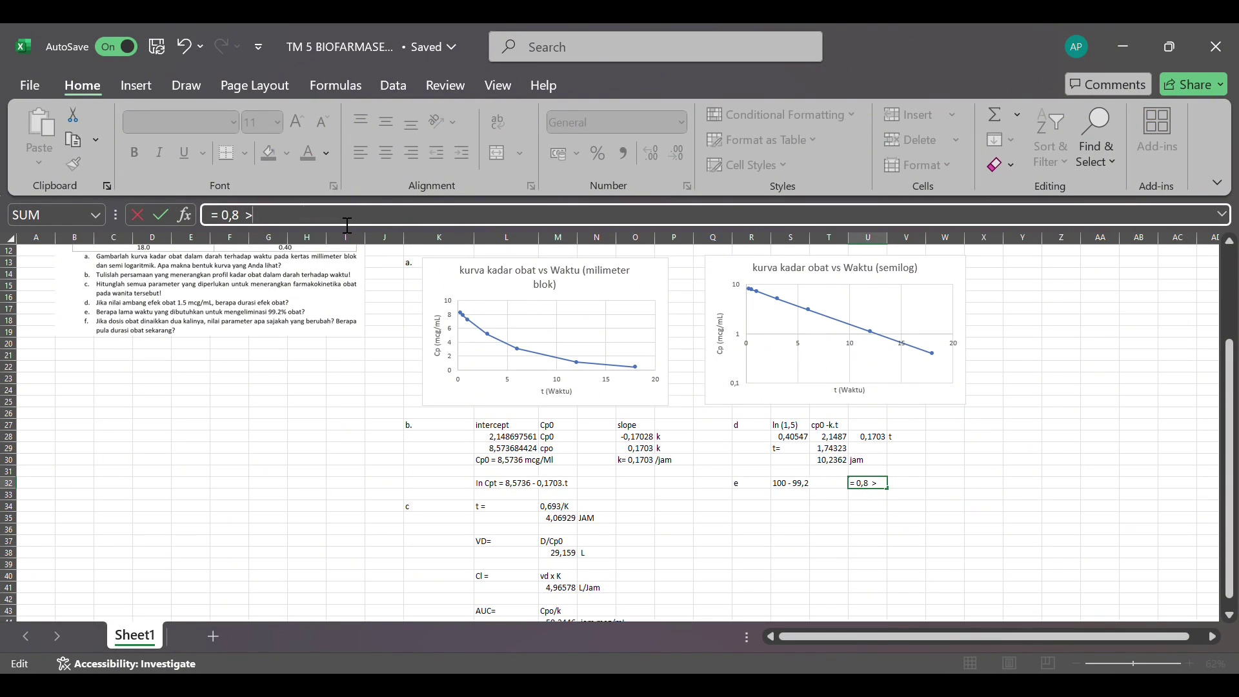
pyautogui.click(794, 507)
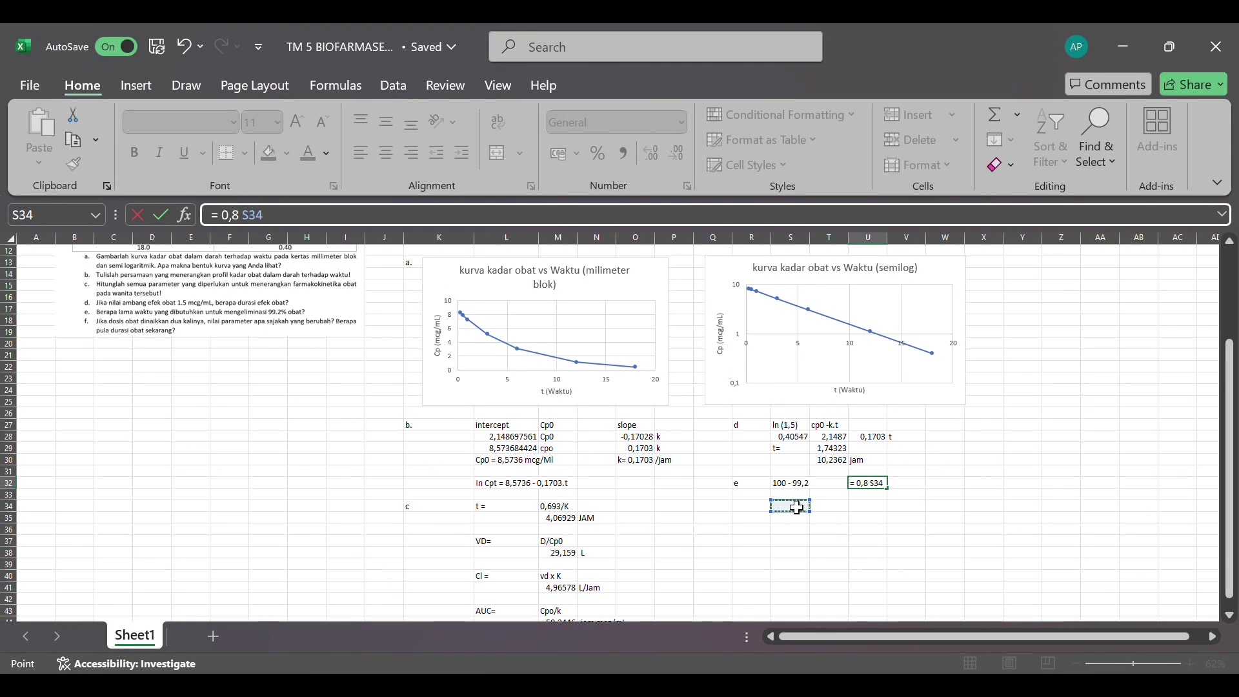
pyautogui.press('Escape')
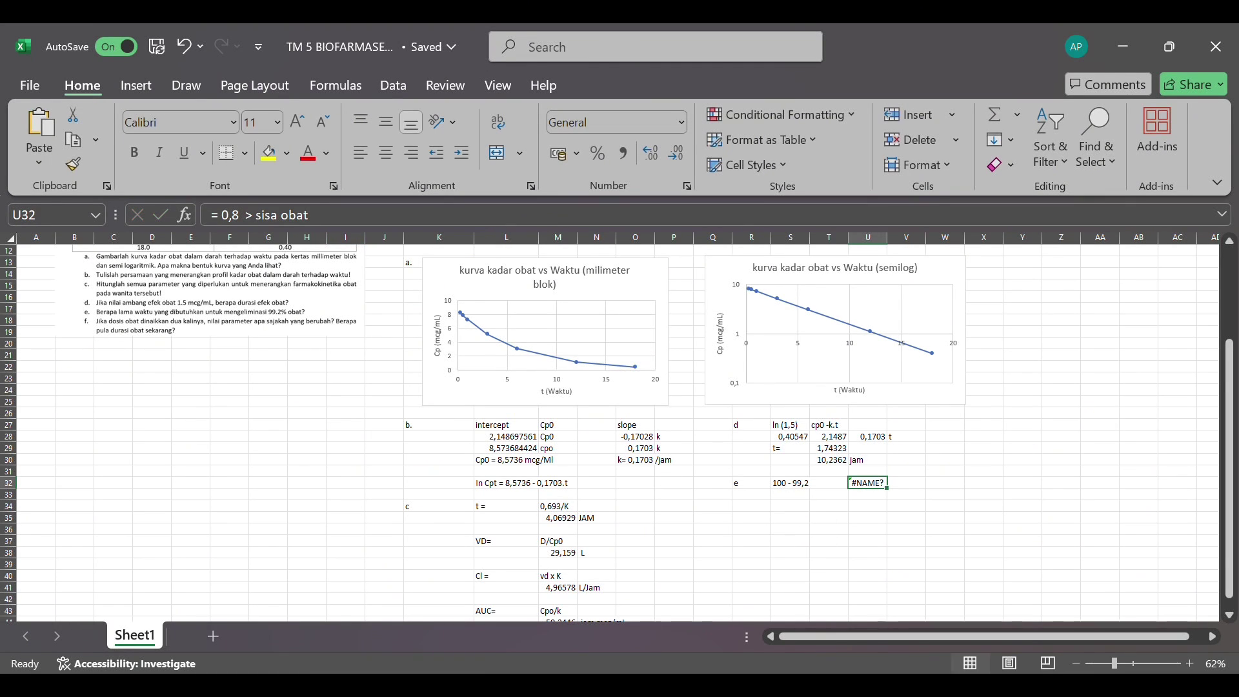
# Replace the faulty entry in U32 with the plain value 0,8.
pyautogui.click(1015, 541)
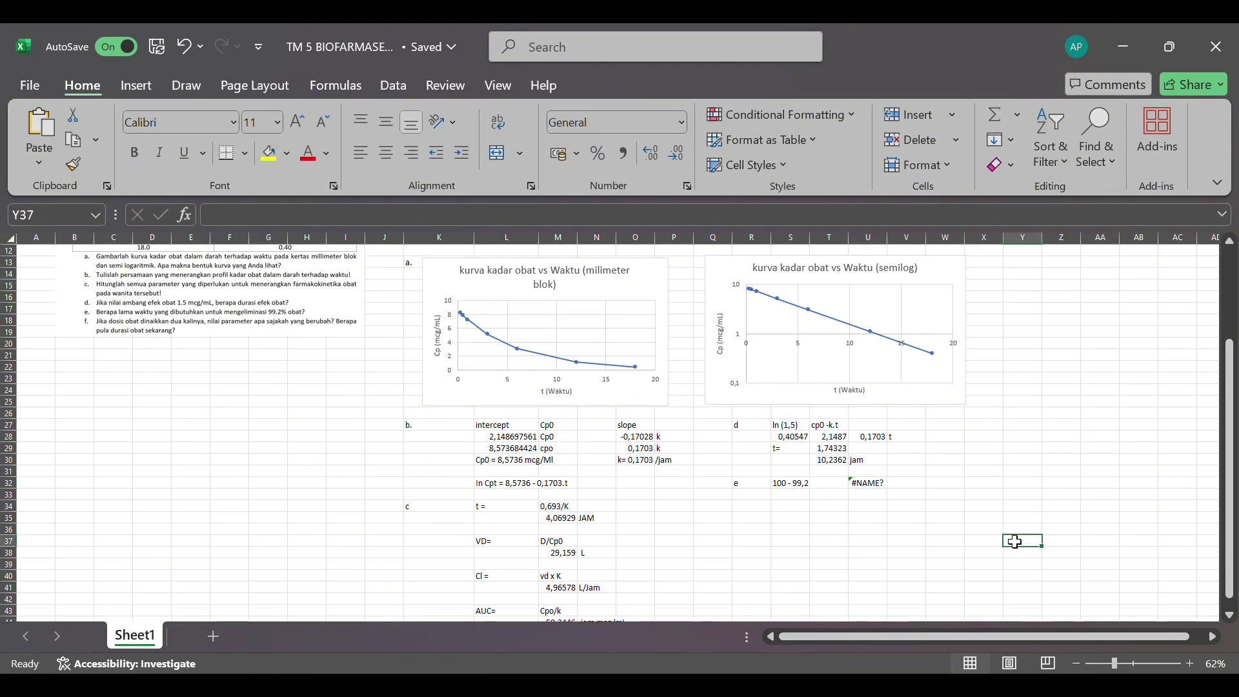
pyautogui.click(879, 485)
pyautogui.press('BackSpace')
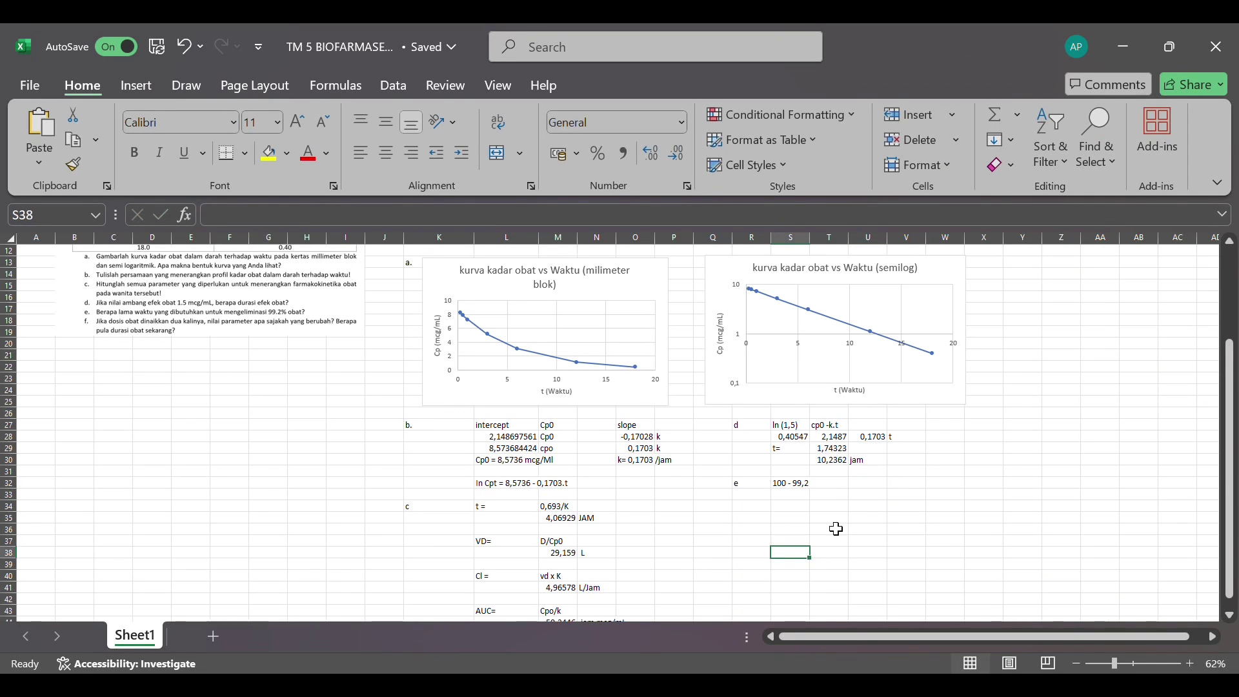
pyautogui.write('0,8')
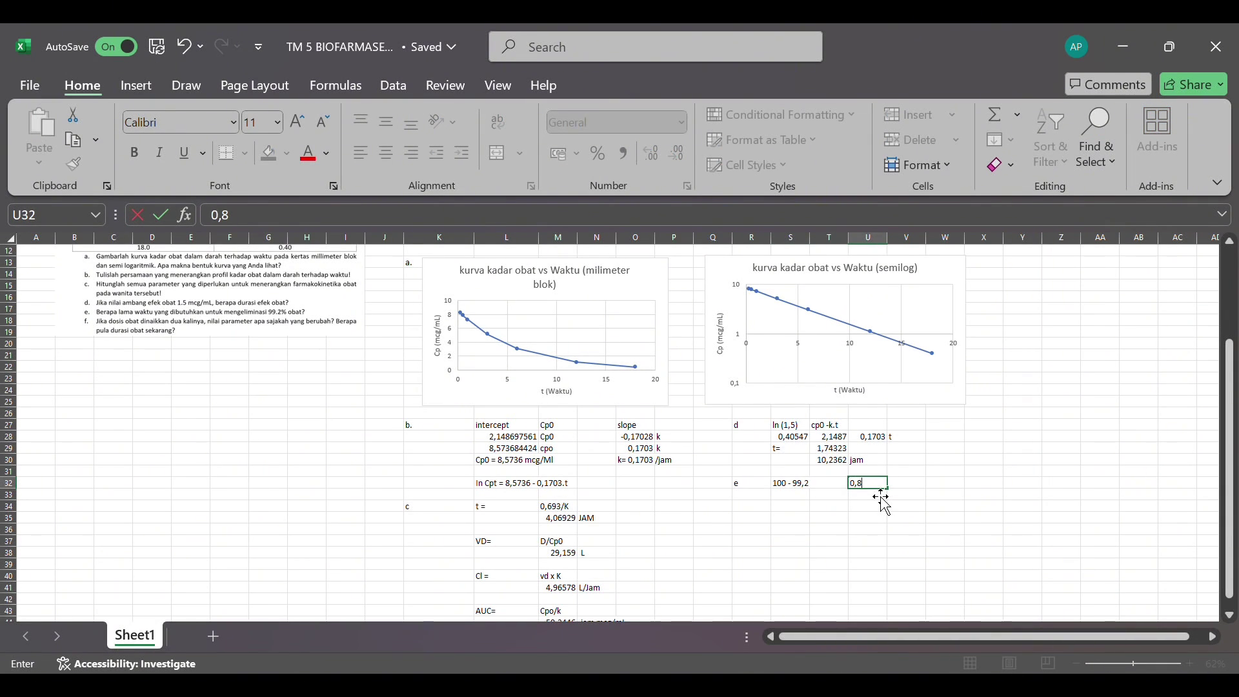
pyautogui.click(800, 496)
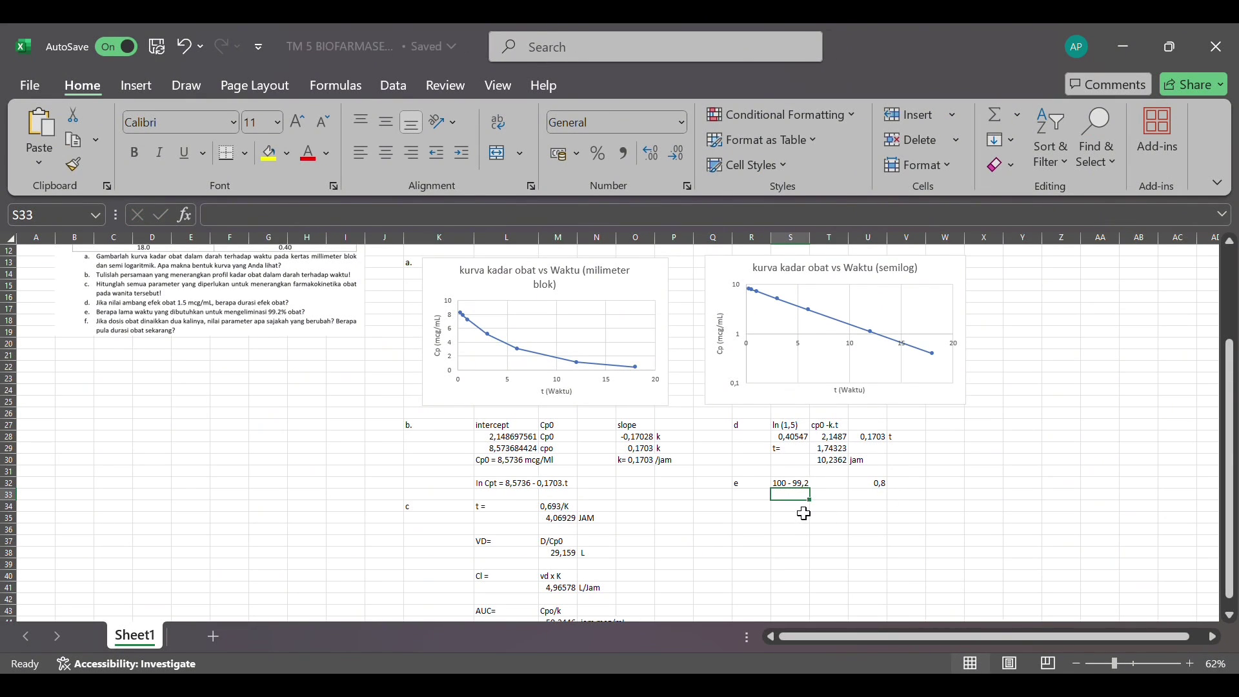
# Enter the text labels "ln (0,8)" in S34 and "ln (100)" in T34 for the part e equation.
pyautogui.click(804, 512)
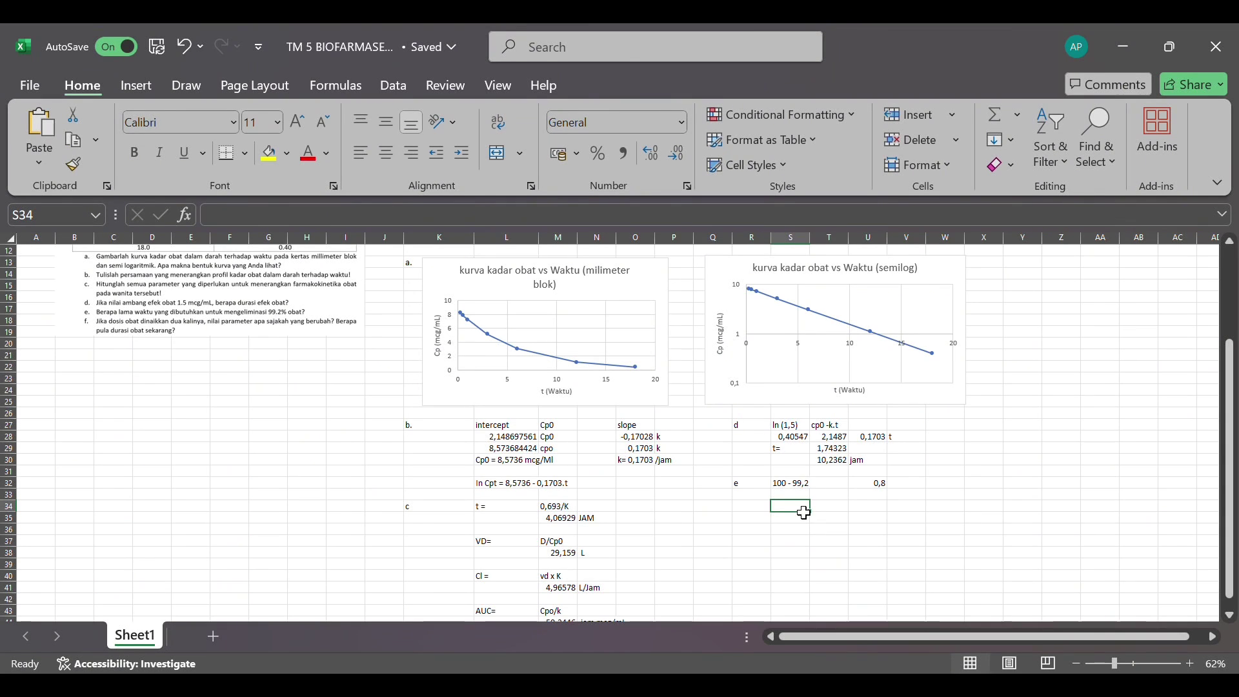
pyautogui.write('ln')
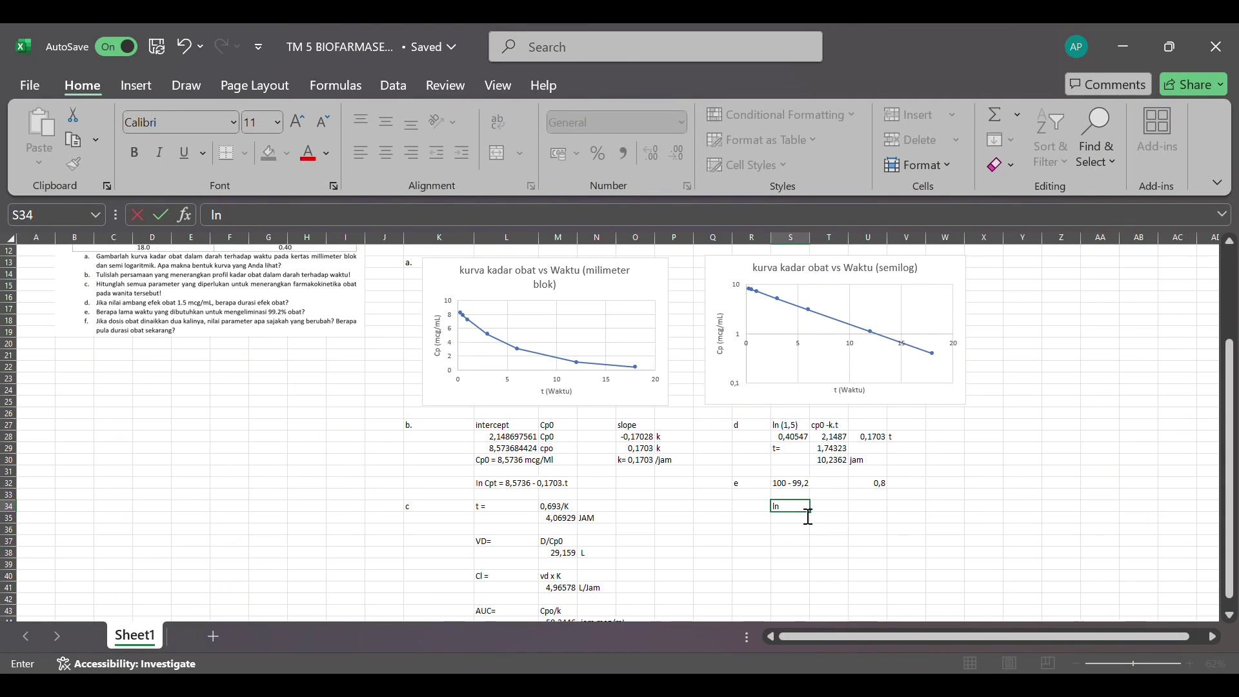
pyautogui.write(' (0,8)')
pyautogui.press('Tab')
pyautogui.write('l')
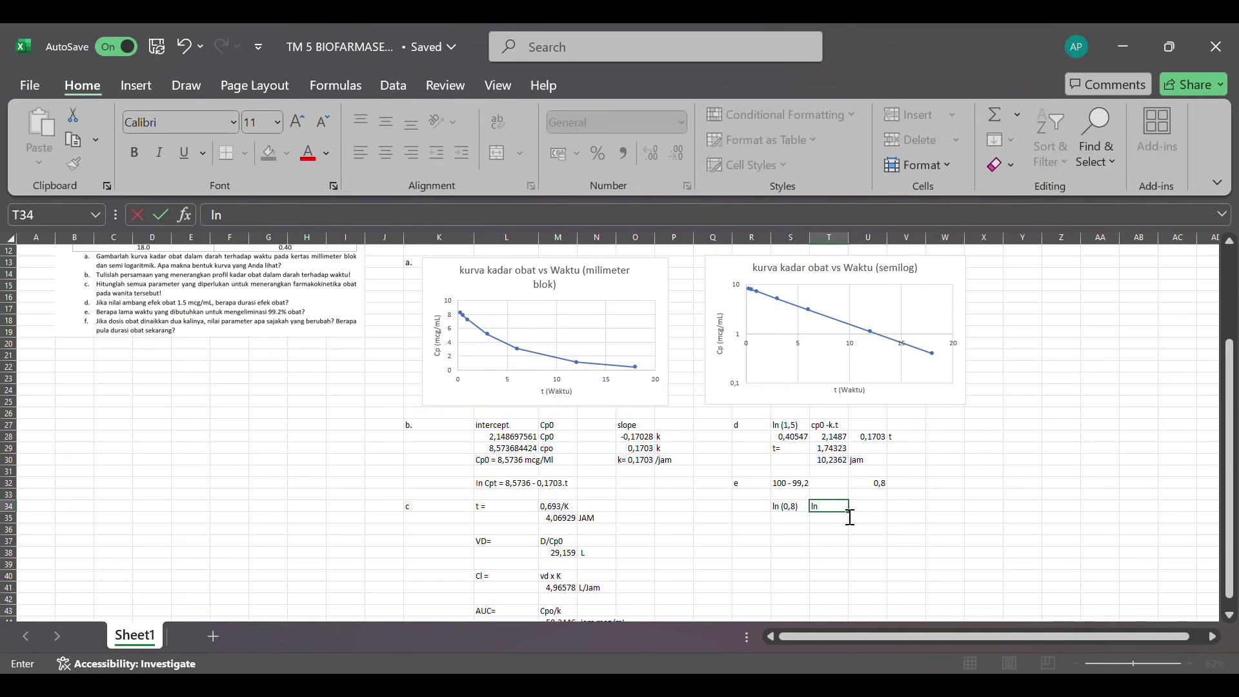
pyautogui.write('n (100)')
pyautogui.press('Tab')
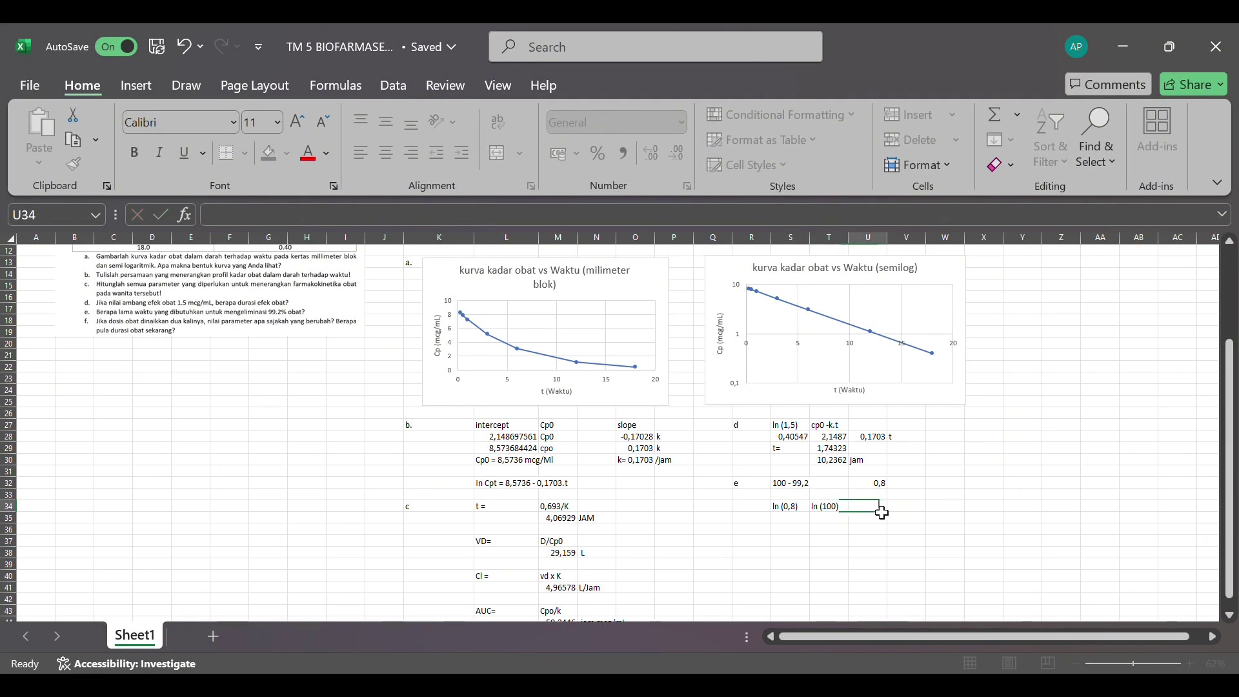
# Complete the part e equation row with -0,1703 in U34 and the variable "t" in V34.
pyautogui.write('-')
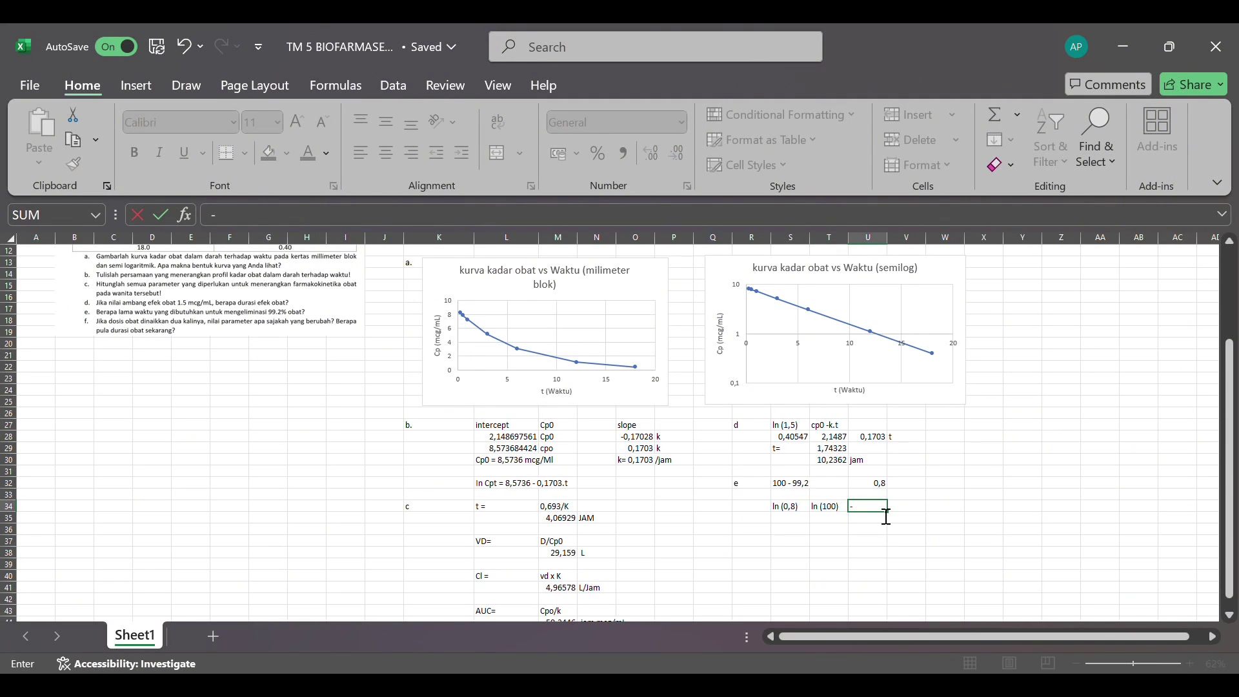
pyautogui.write(' 0,1703 .t')
pyautogui.click(934, 528)
pyautogui.press('BackSpace')
pyautogui.press('BackSpace')
pyautogui.press('BackSpace')
pyautogui.press('BackSpace')
pyautogui.write('3')
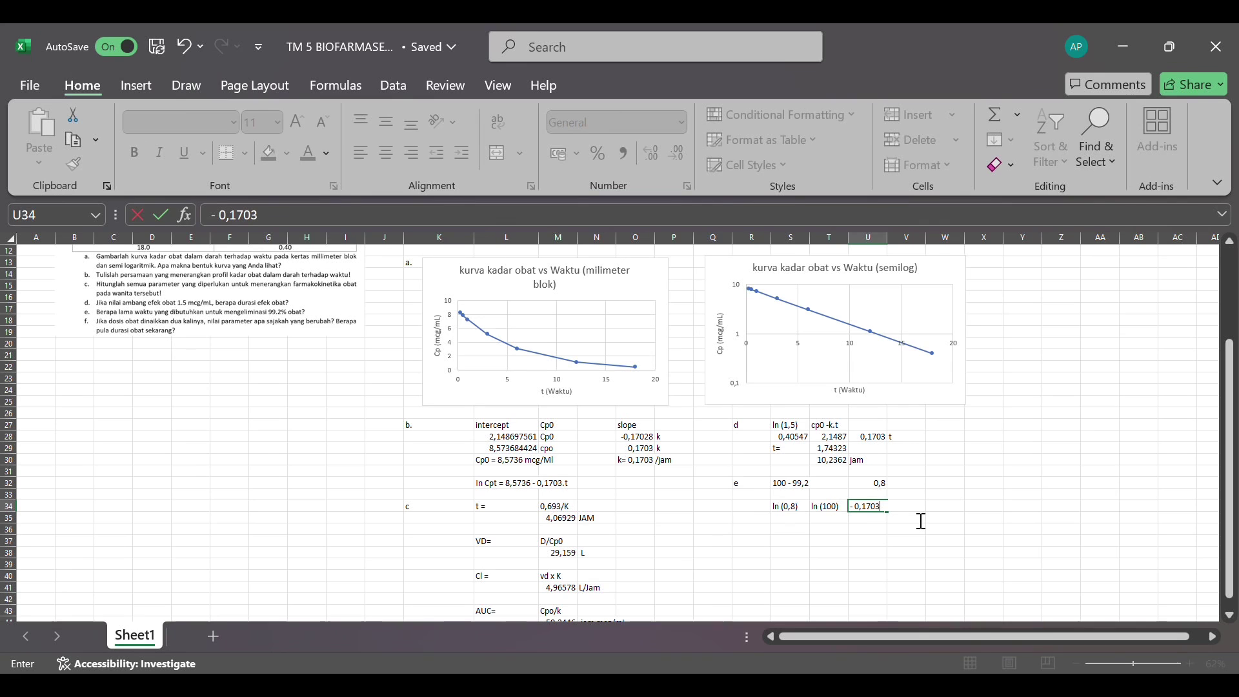
pyautogui.click(874, 517)
pyautogui.click(910, 507)
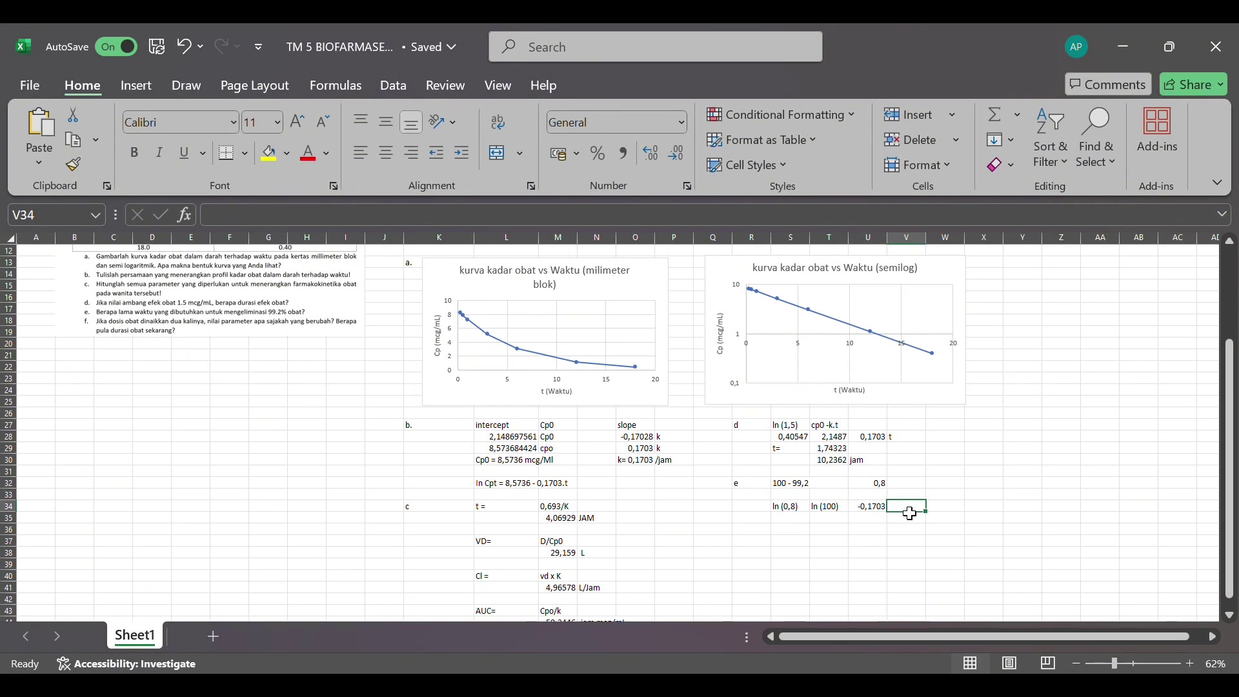
pyautogui.write('t')
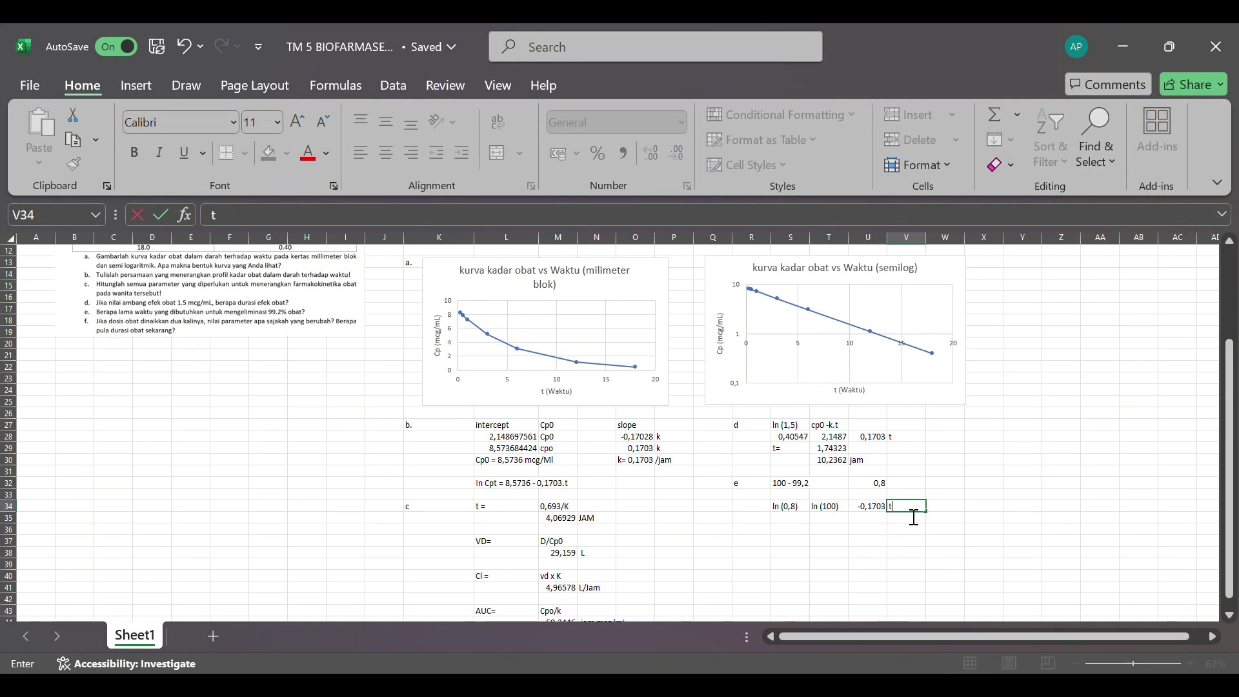
# Enter the label "t" in S35 and the reference =S35 in A35.
pyautogui.click(791, 524)
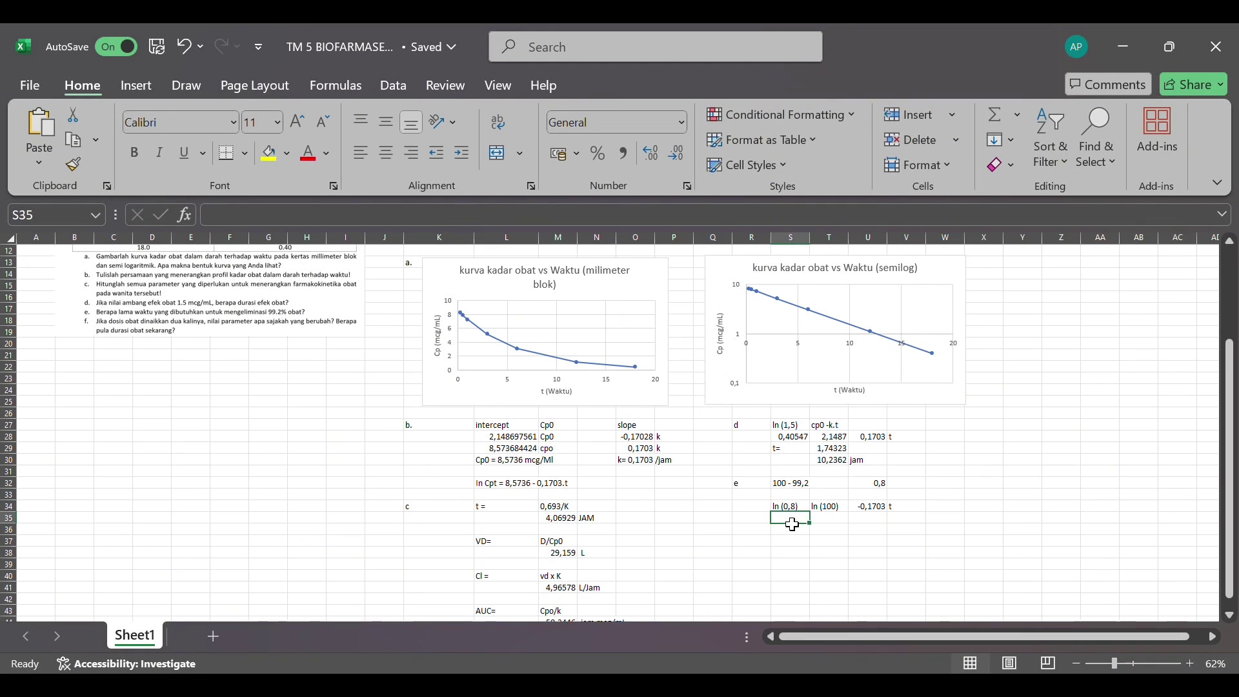
pyautogui.write('t')
pyautogui.press('Home')
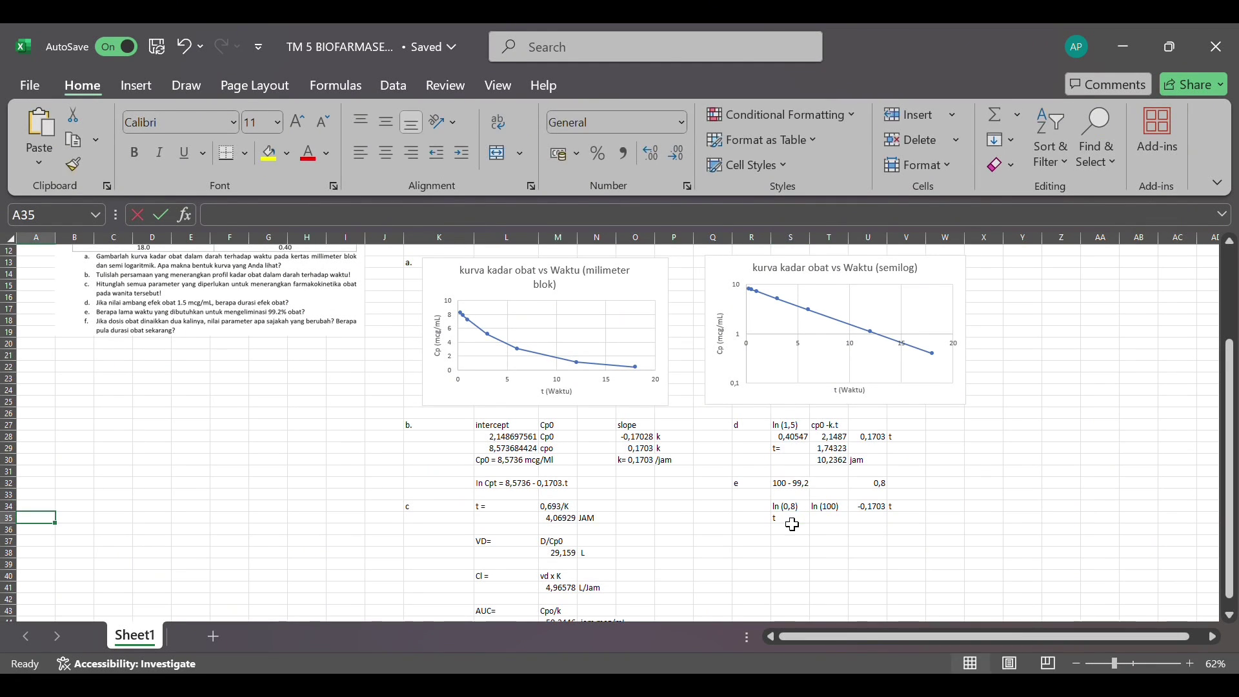
pyautogui.write('=')
pyautogui.click(794, 518)
pyautogui.press('Return')
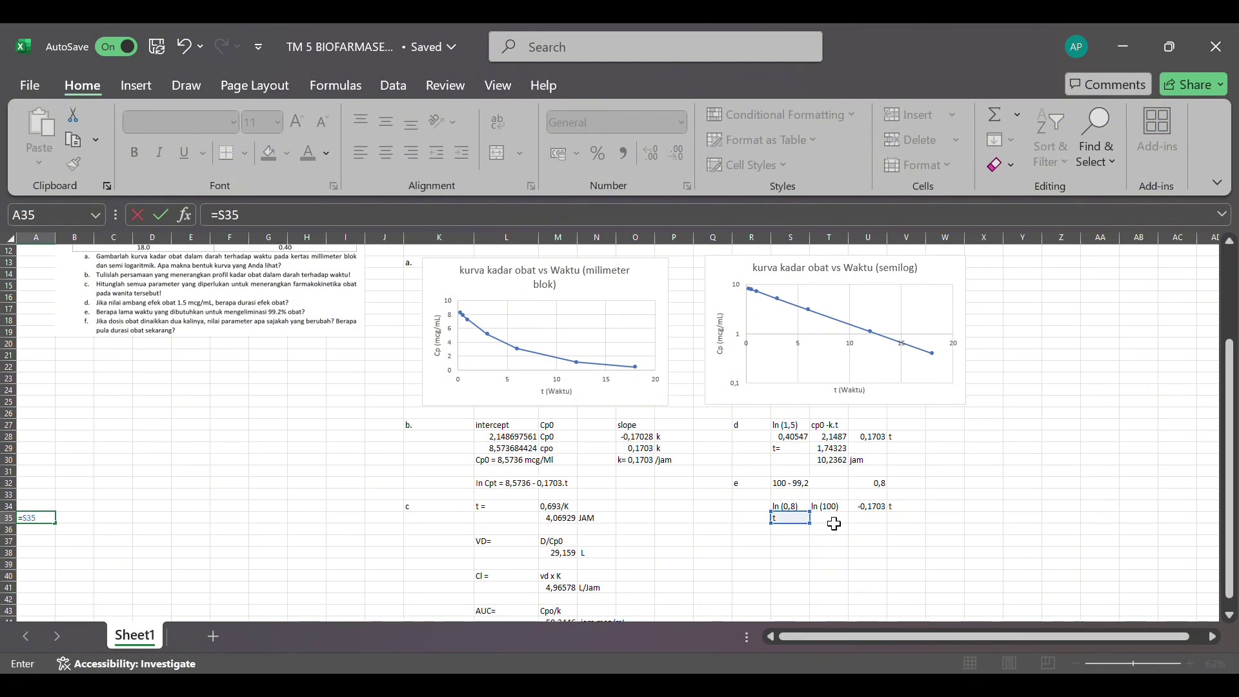
# Calculate the natural logarithm of 0,8 in T35 with the LN function.
pyautogui.click(828, 518)
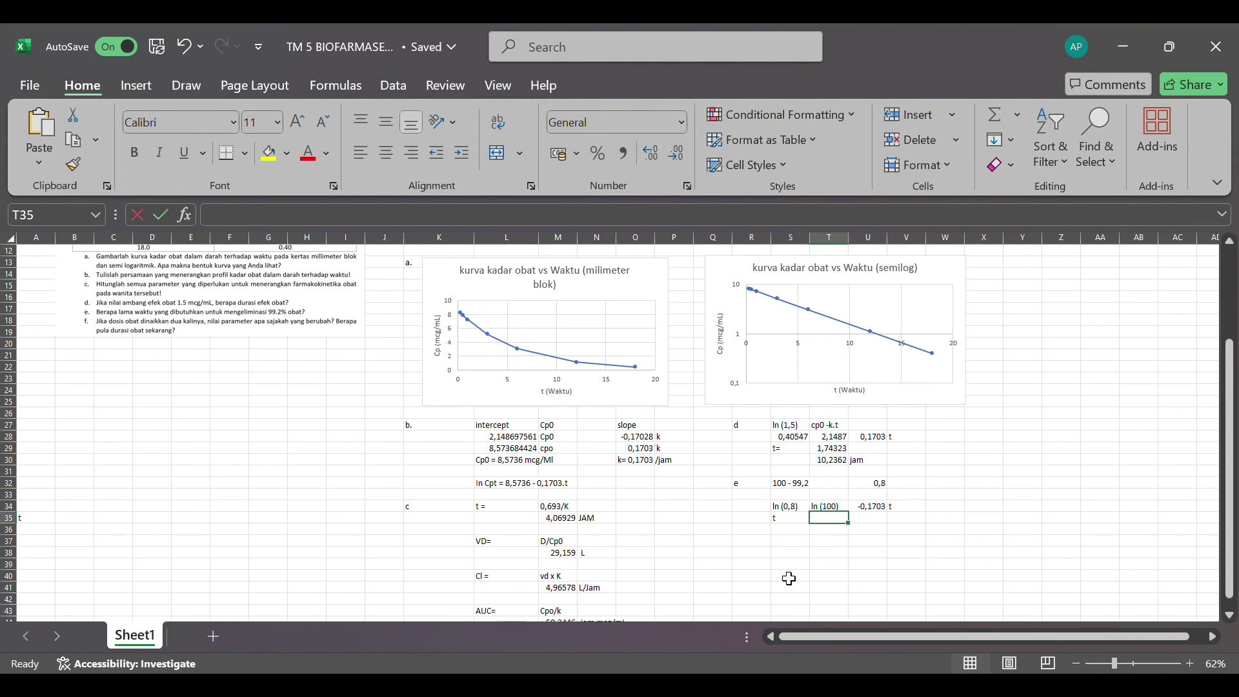
pyautogui.write('l')
pyautogui.press('BackSpace')
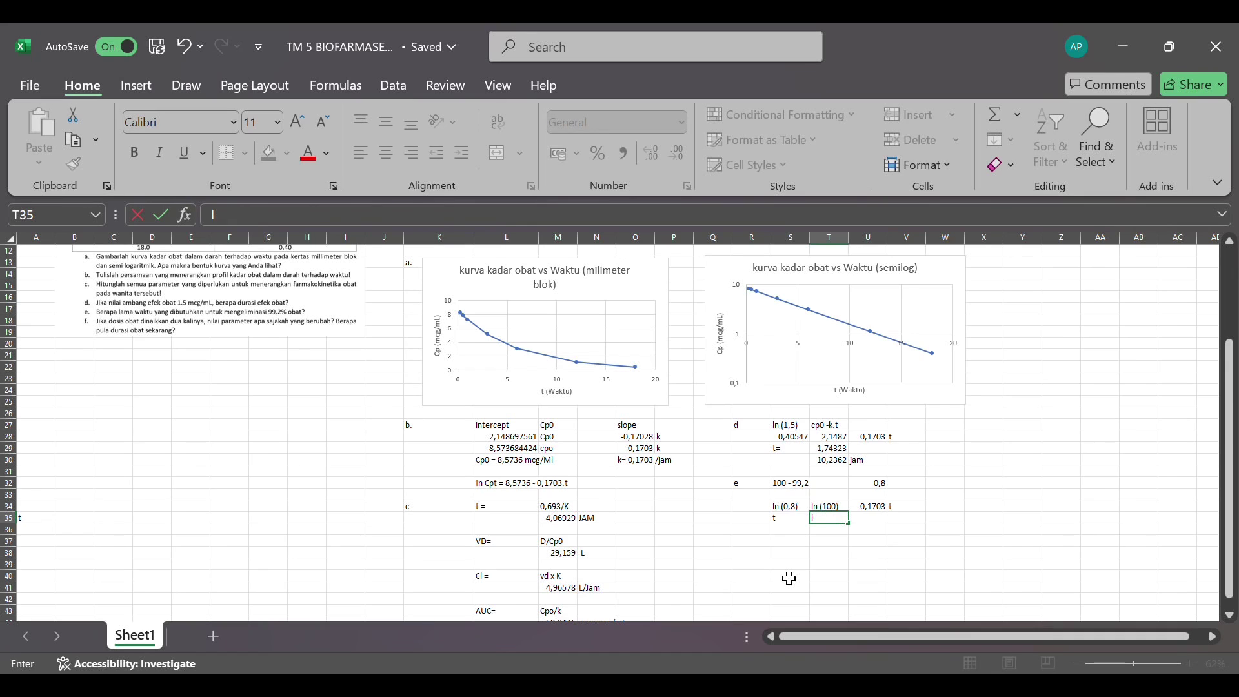
pyautogui.write('=ln')
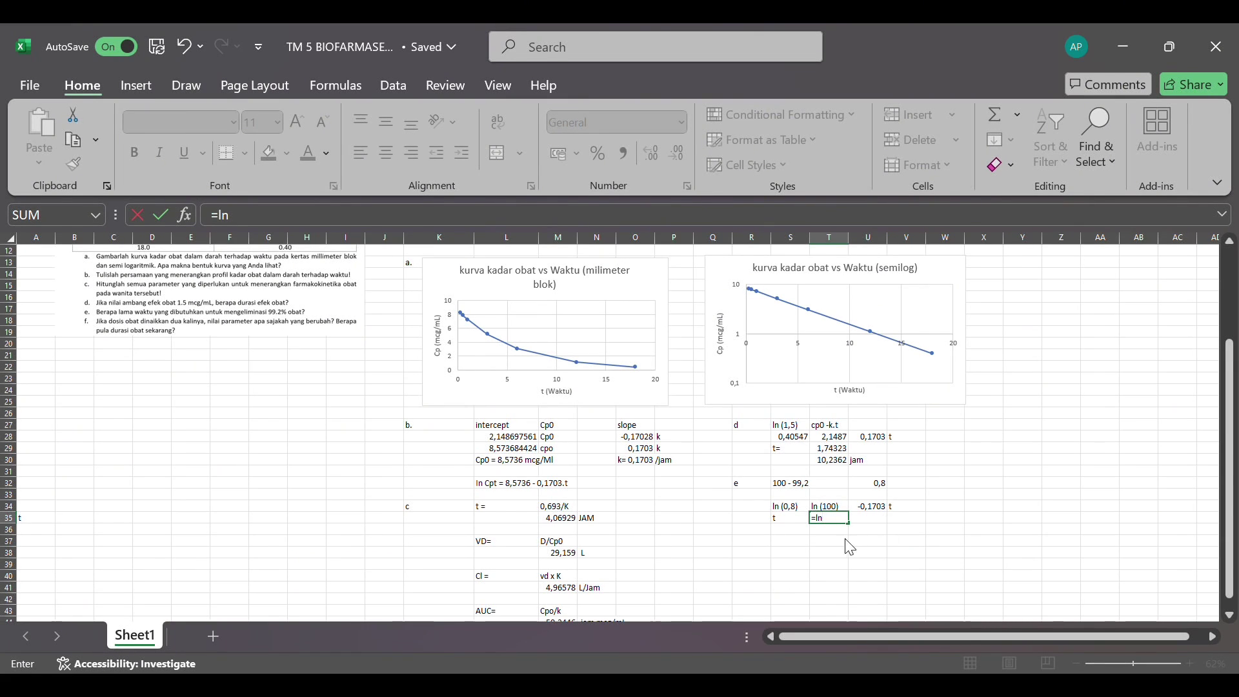
pyautogui.press('Tab')
pyautogui.write('0,8')
pyautogui.press('Return')
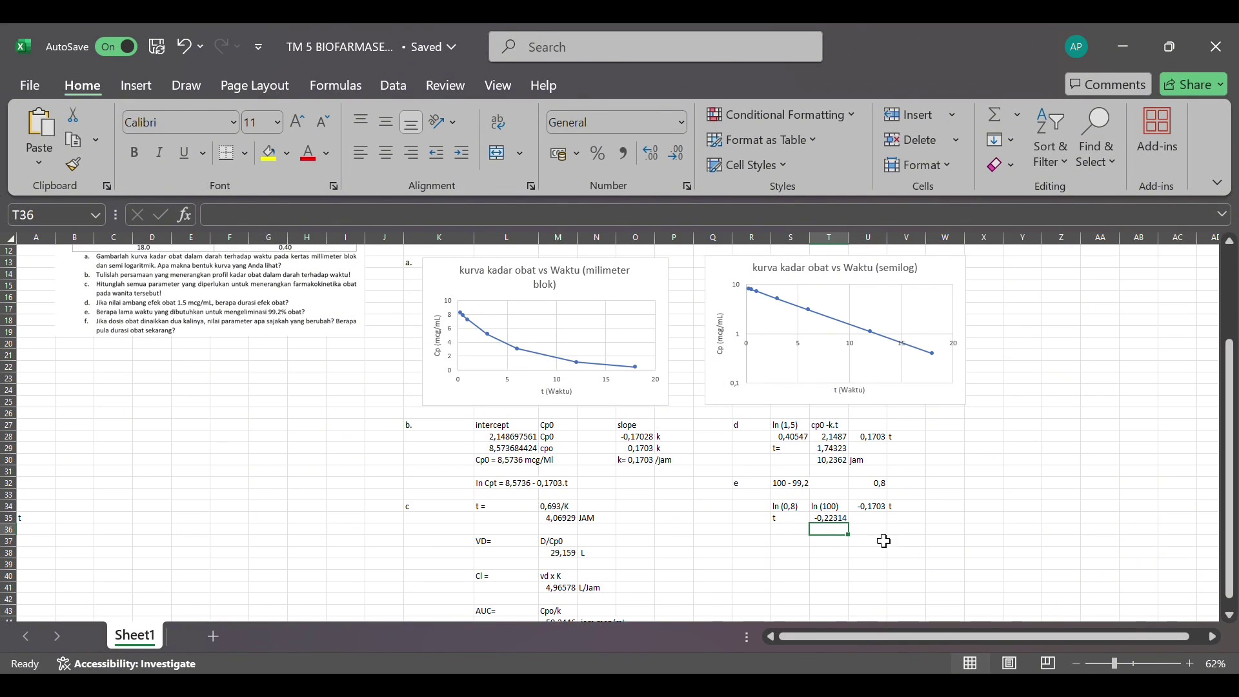
# Calculate the negative natural logarithm of 100 in U35 with the LN function.
pyautogui.click(872, 521)
pyautogui.write('-')
pyautogui.click(904, 521)
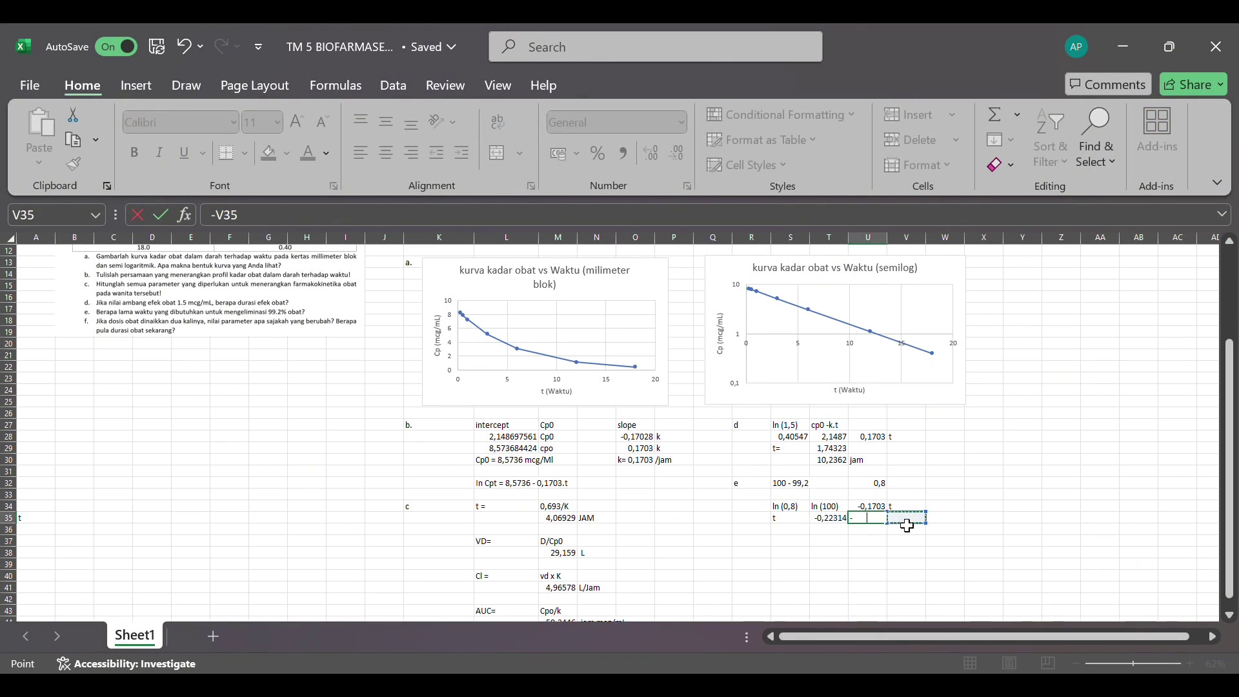
pyautogui.press('BackSpace')
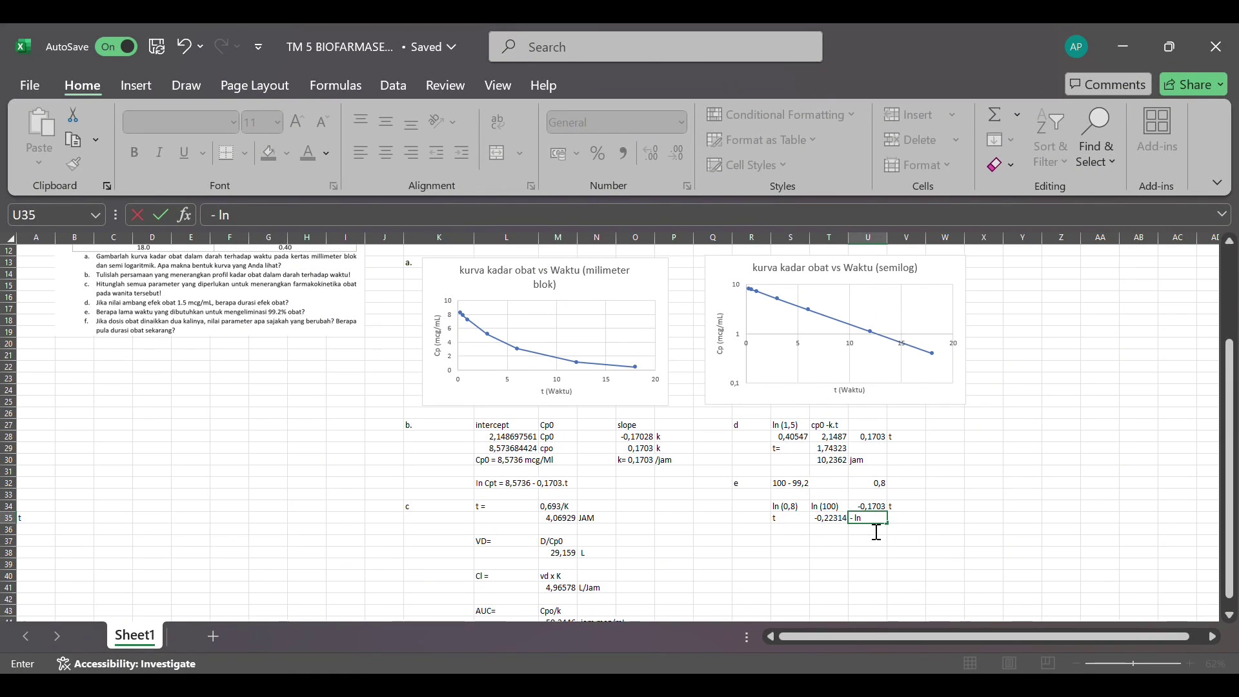
pyautogui.write('ln')
pyautogui.press('Tab')
pyautogui.write('100')
pyautogui.press('Return')
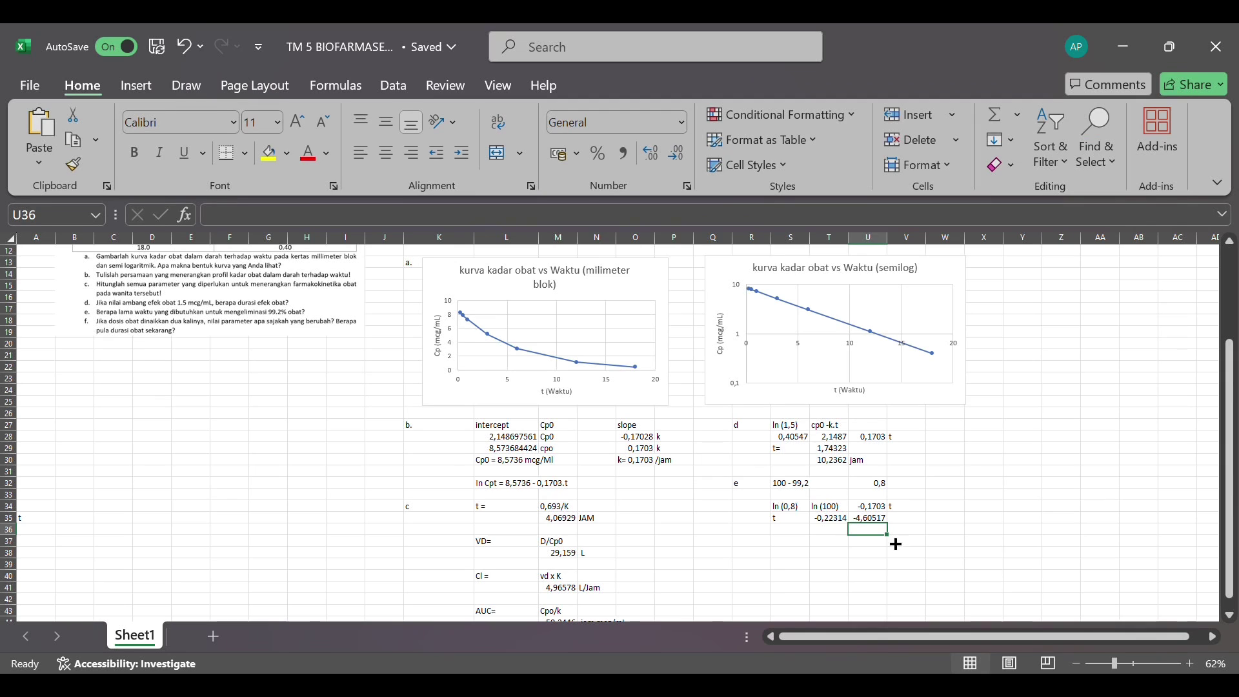
pyautogui.click(910, 519)
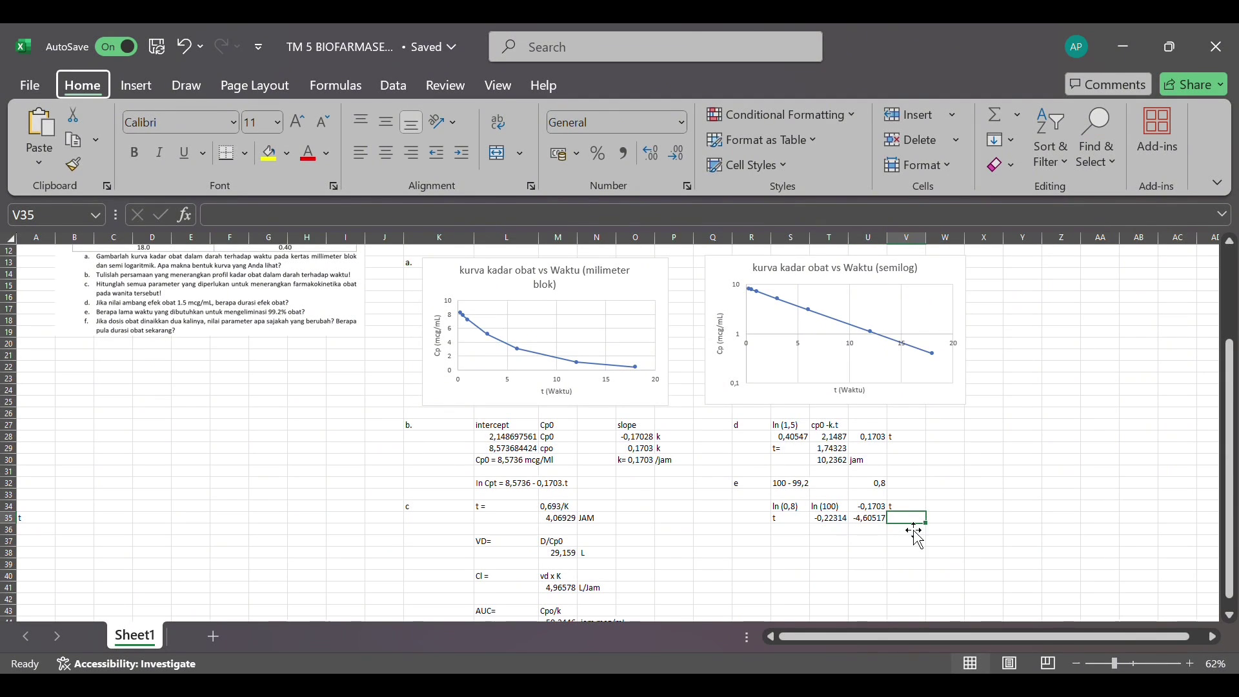
# Complete the part e equation row with the divisor text "/ 0,1703" in V35.
pyautogui.click(902, 542)
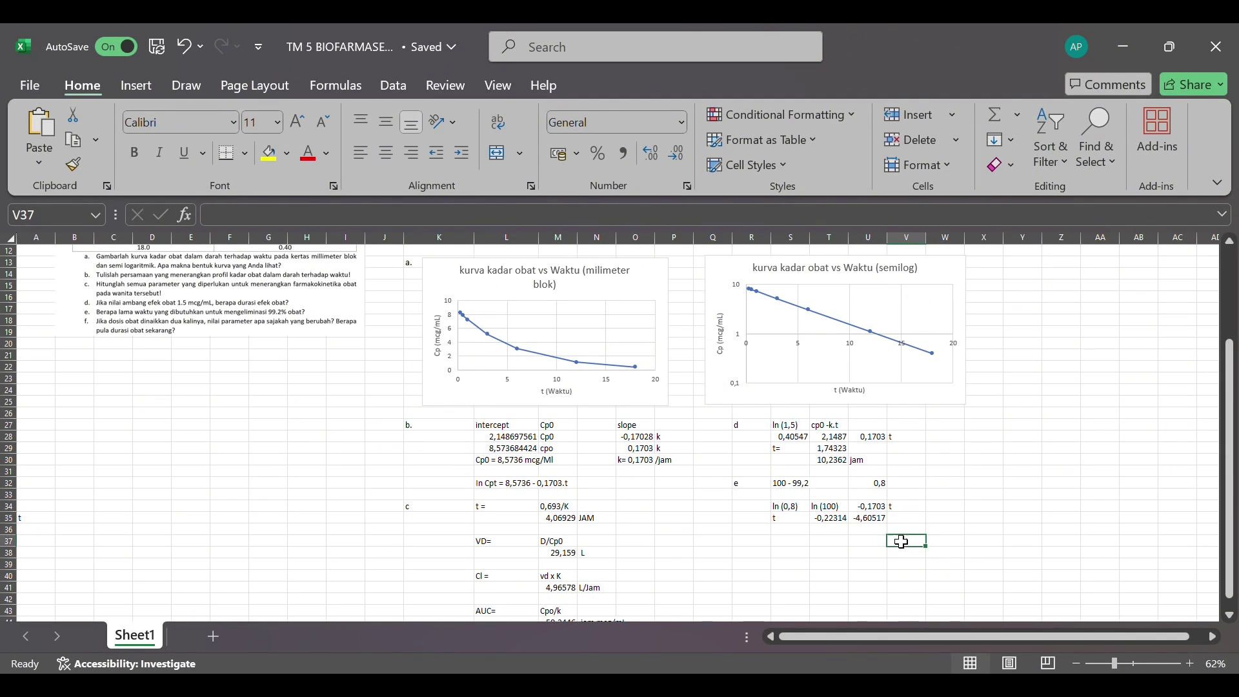
pyautogui.click(905, 520)
pyautogui.press('BackSpace')
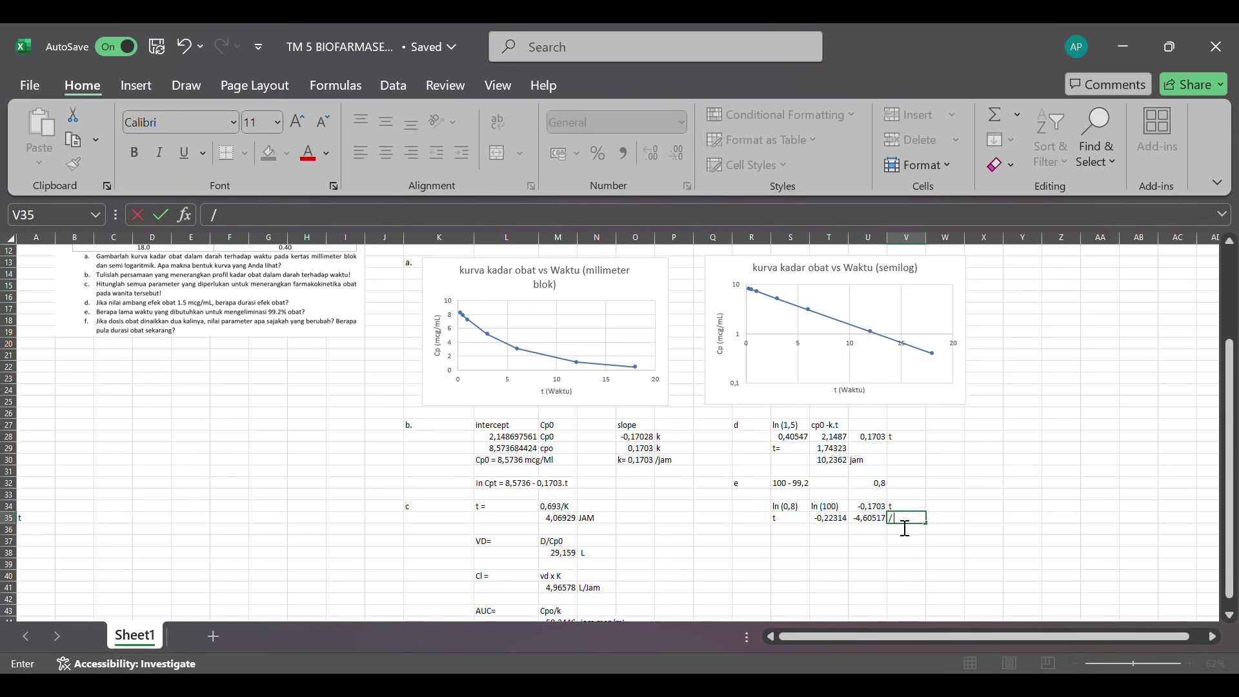
pyautogui.write('/ 0,1703')
# Enter the label "t" in S36 and subtract U35 from T35 in T36 with the formula =T35-U35.
pyautogui.click(805, 532)
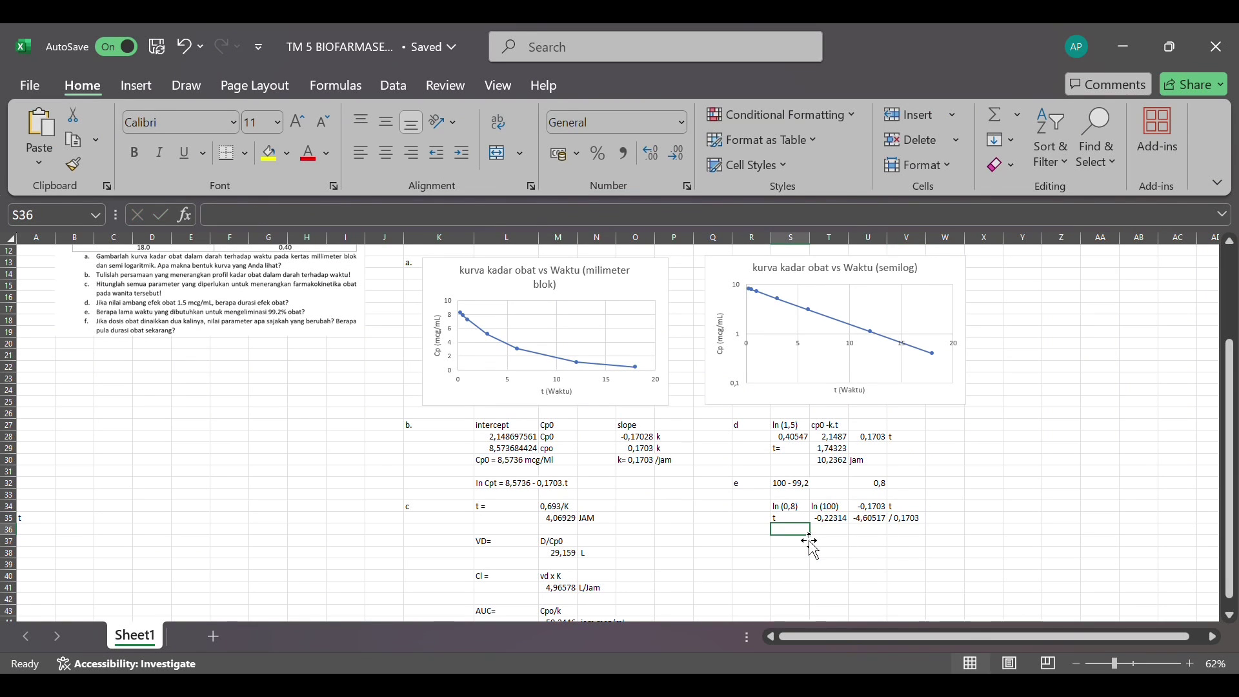
pyautogui.write('t')
pyautogui.click(834, 536)
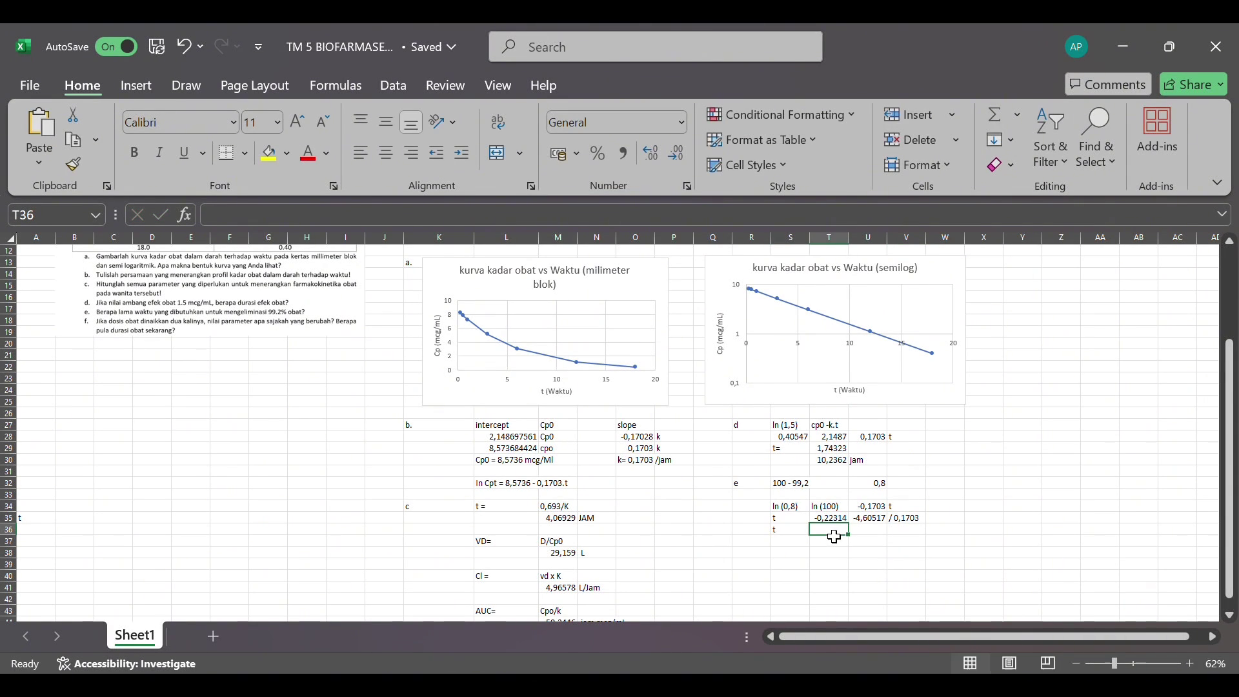
pyautogui.write('=')
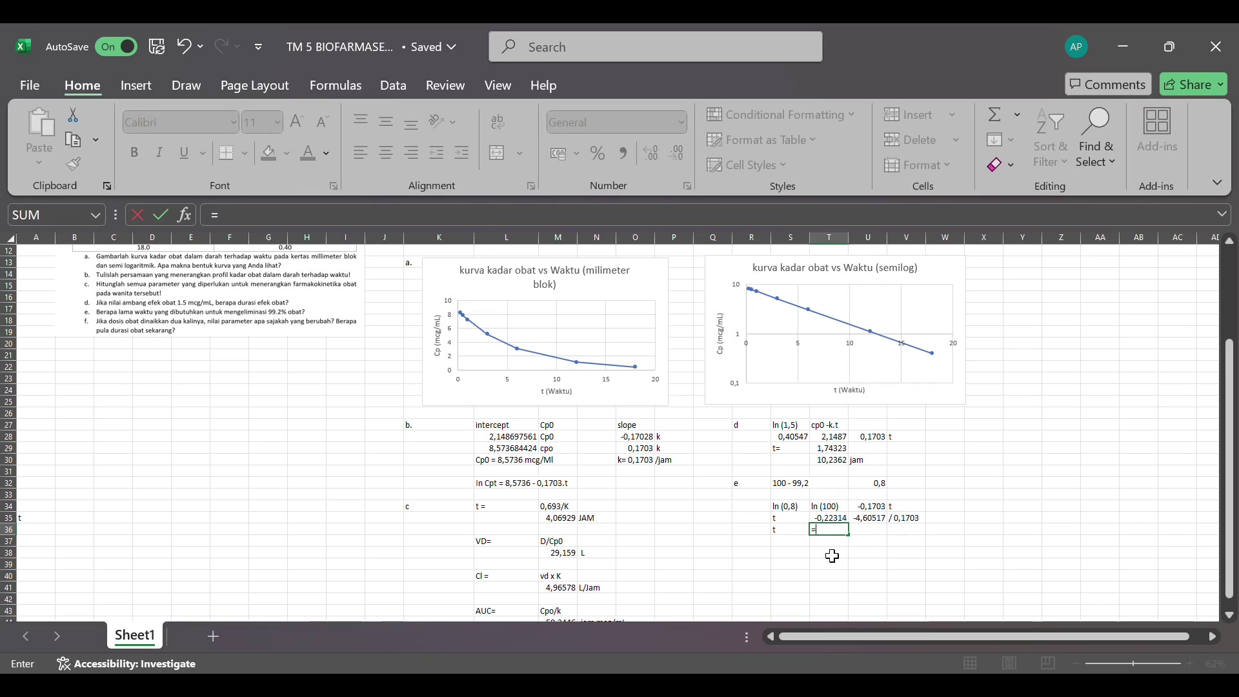
pyautogui.click(831, 519)
pyautogui.write('-')
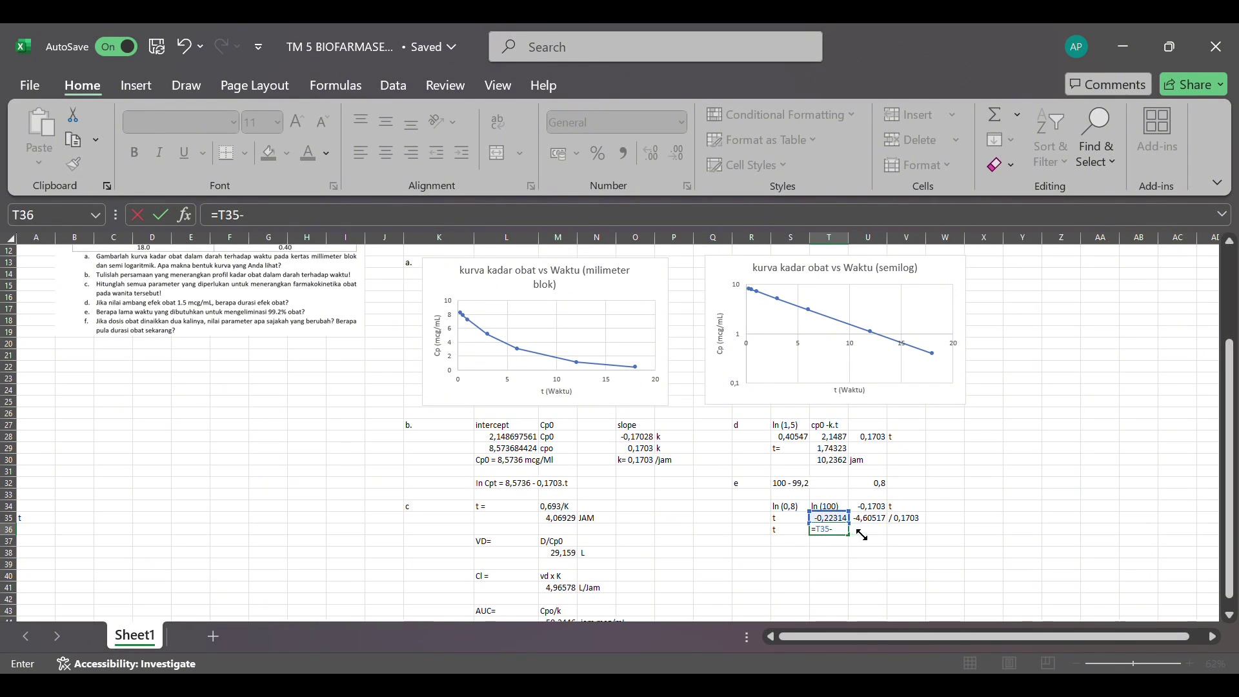
pyautogui.click(871, 520)
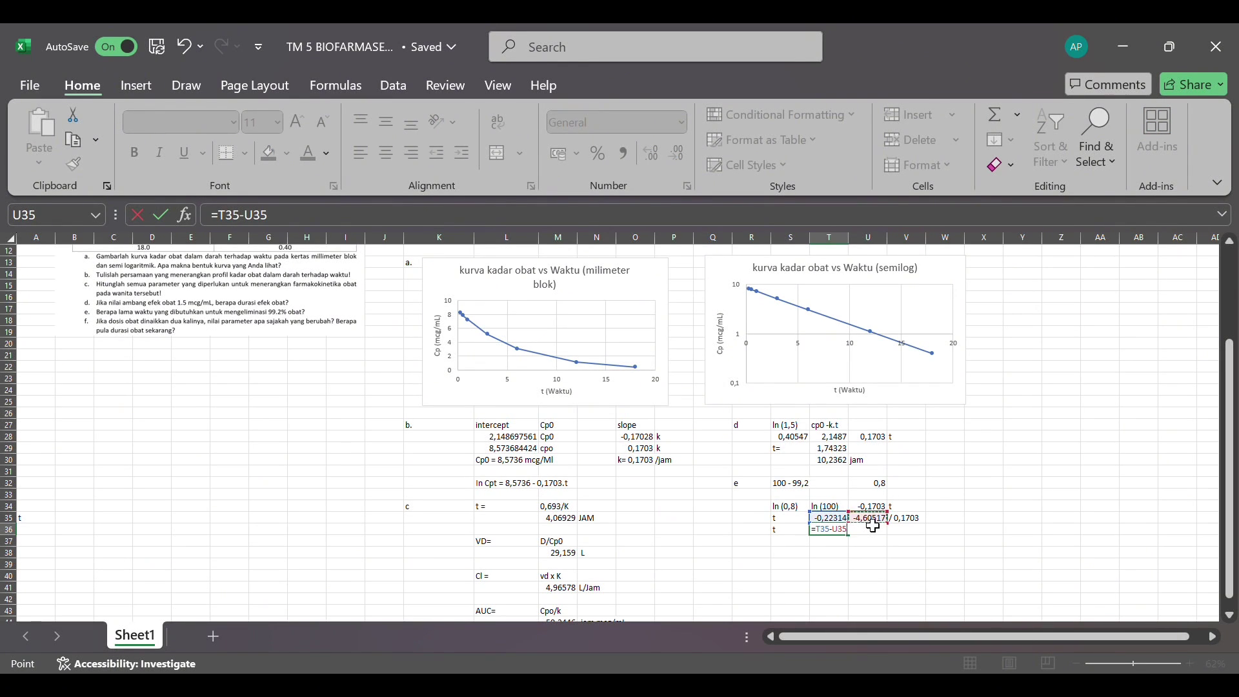
pyautogui.press('Return')
pyautogui.press('Up')
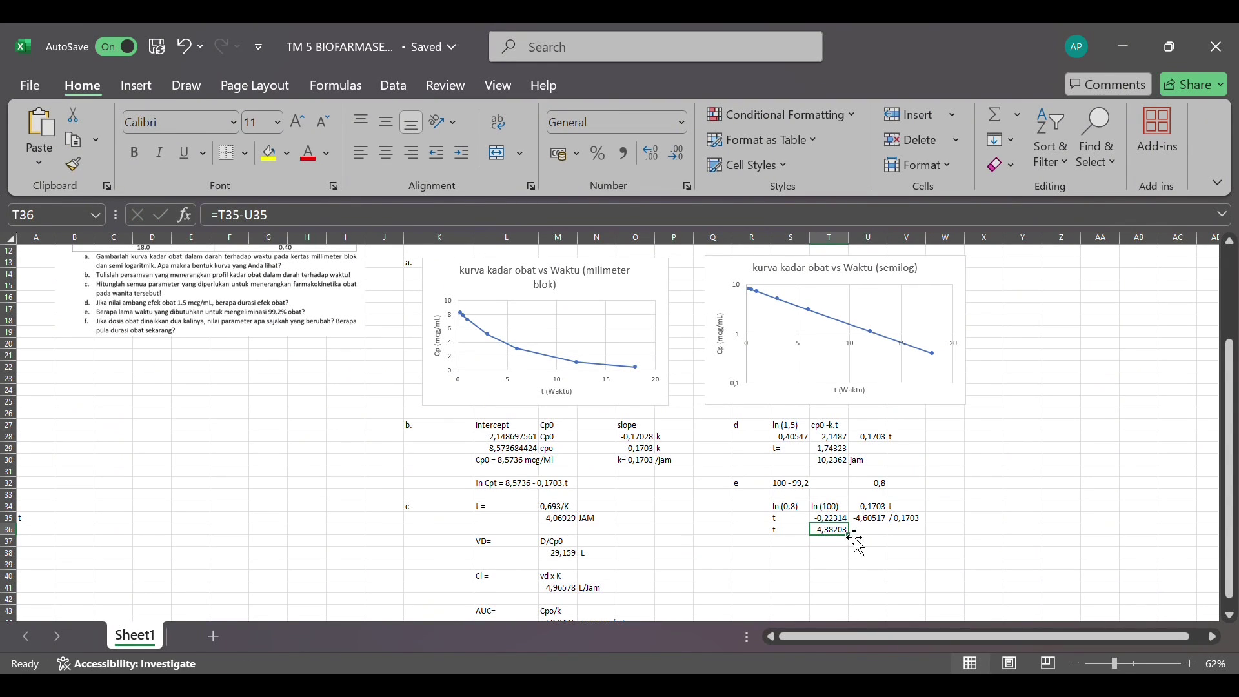
# Calculate the elimination time in T37 by dividing T36 by the k value in O29, and add the unit "jam" in U37.
pyautogui.click(848, 546)
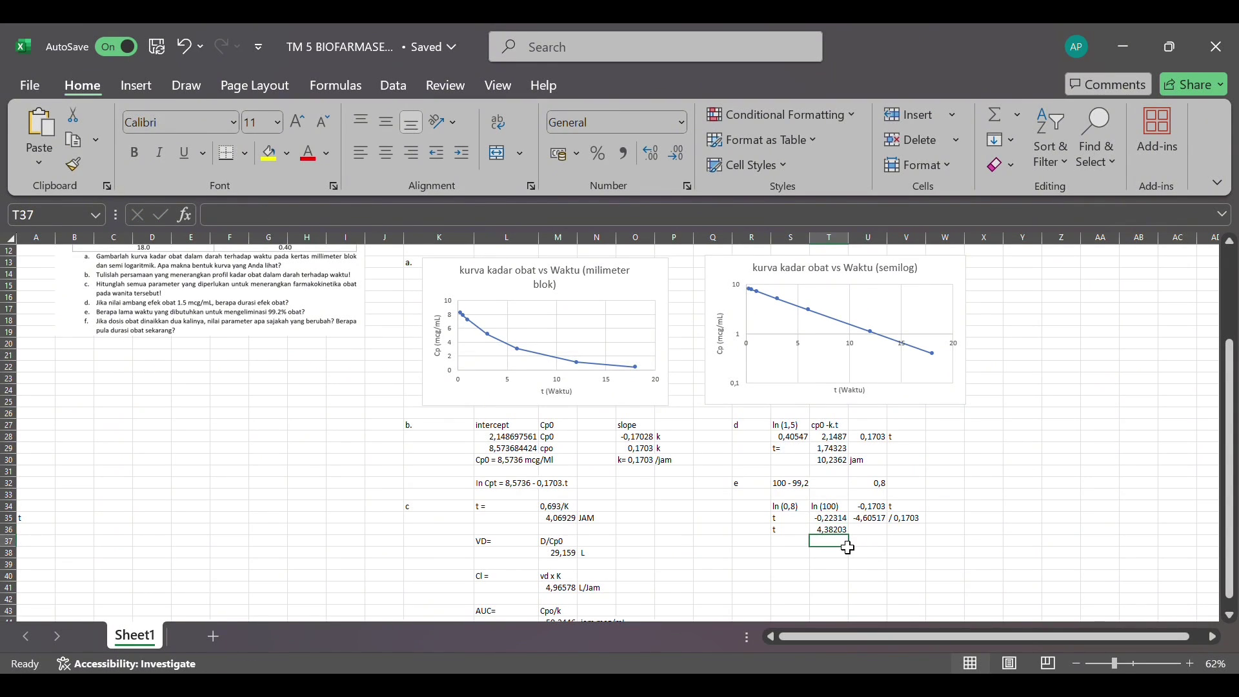
pyautogui.write('=')
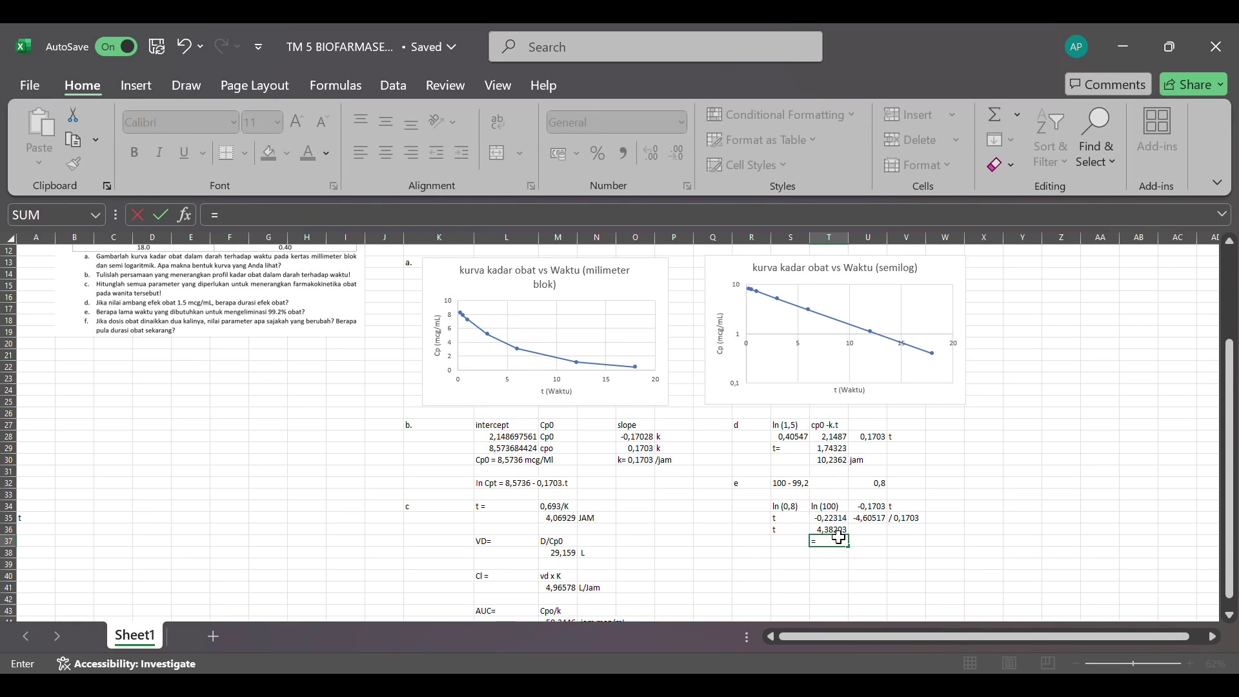
pyautogui.click(838, 534)
pyautogui.write('/')
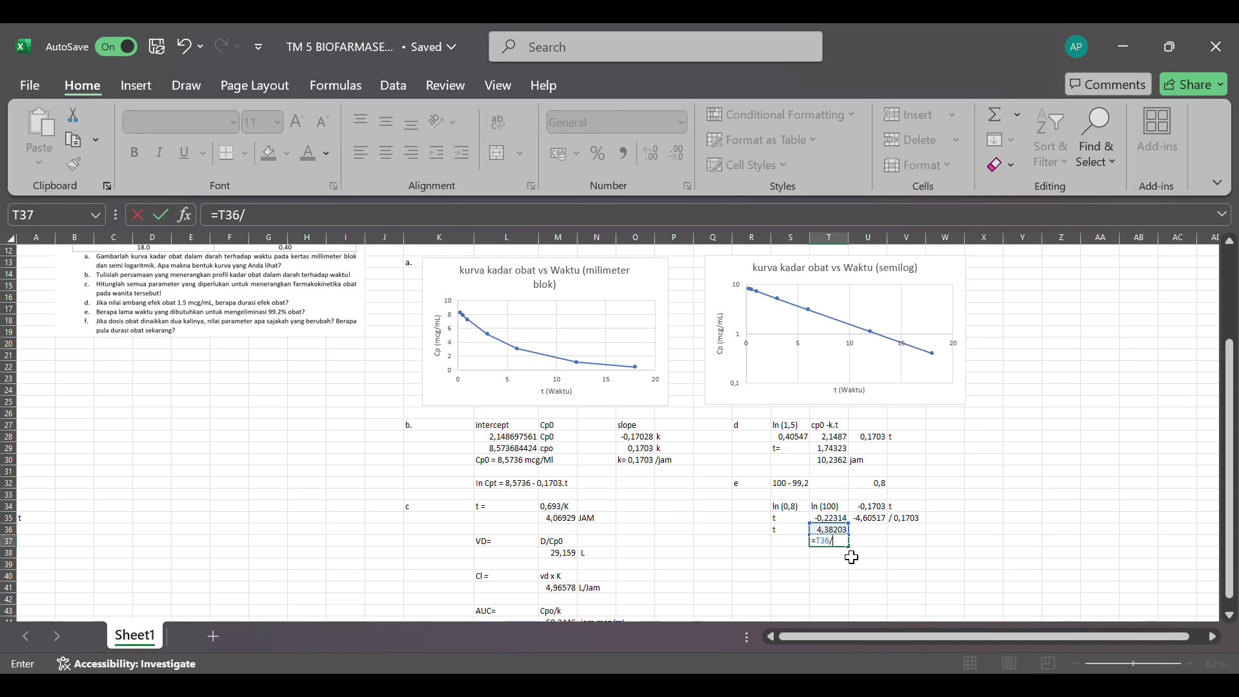
pyautogui.click(647, 456)
pyautogui.press('Return')
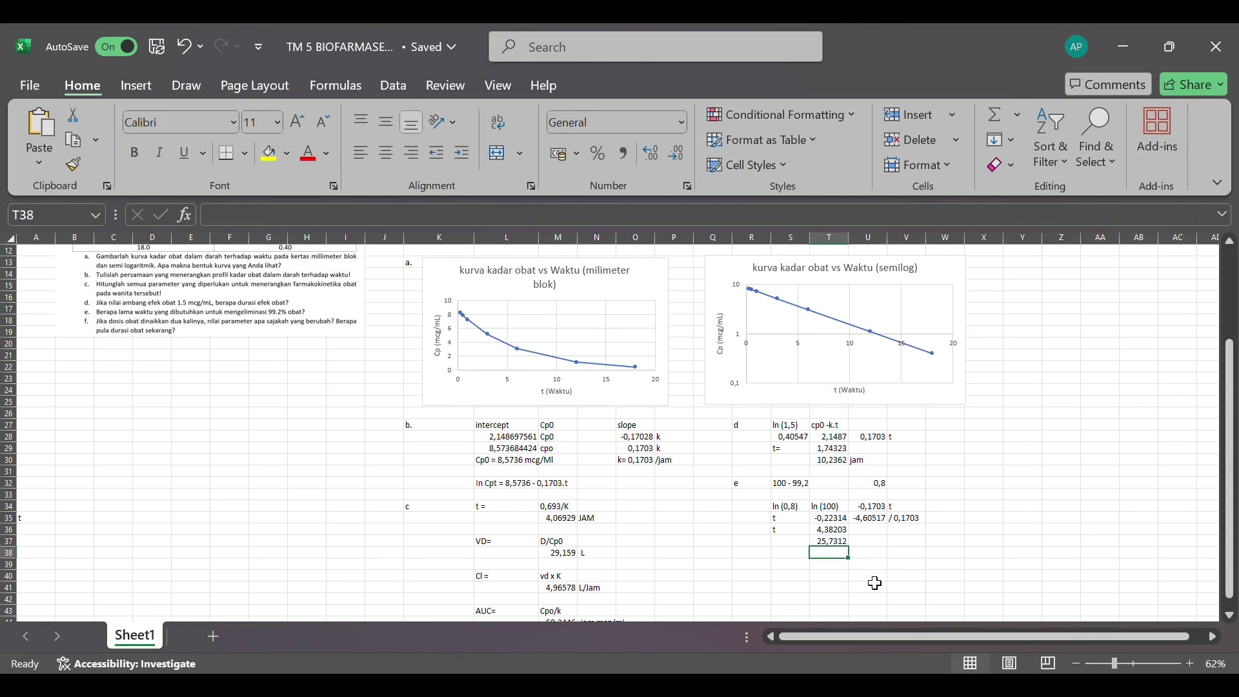
pyautogui.click(869, 542)
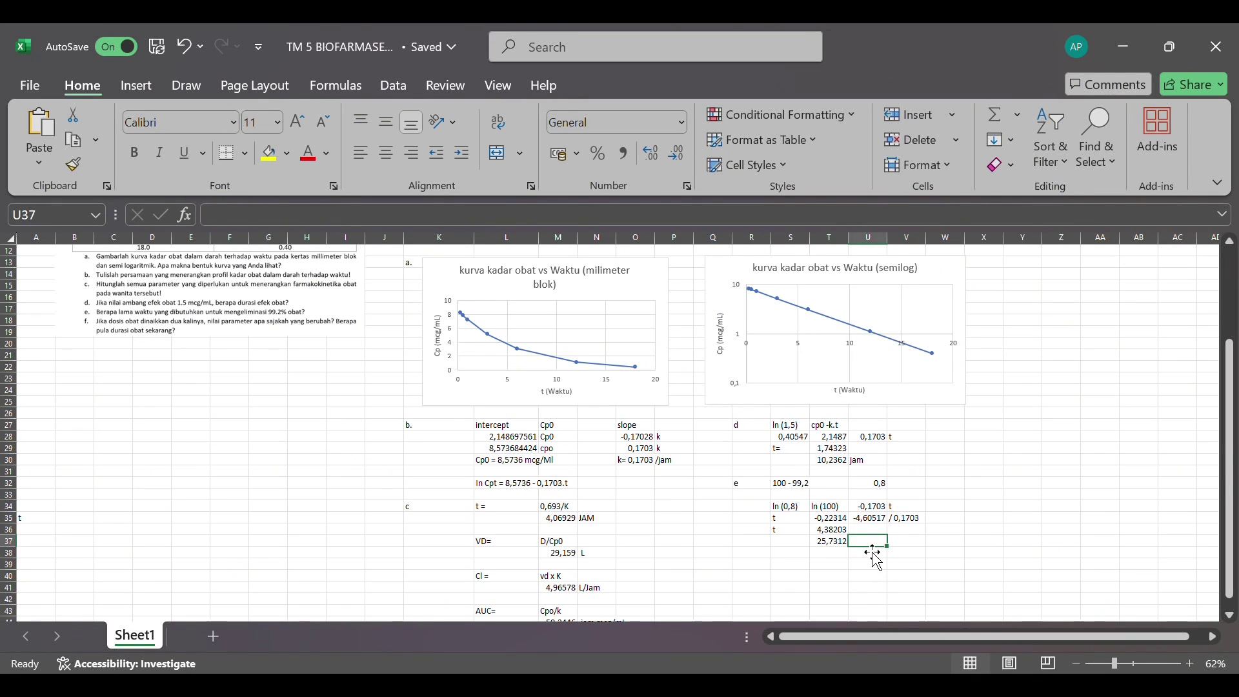
pyautogui.write('jam')
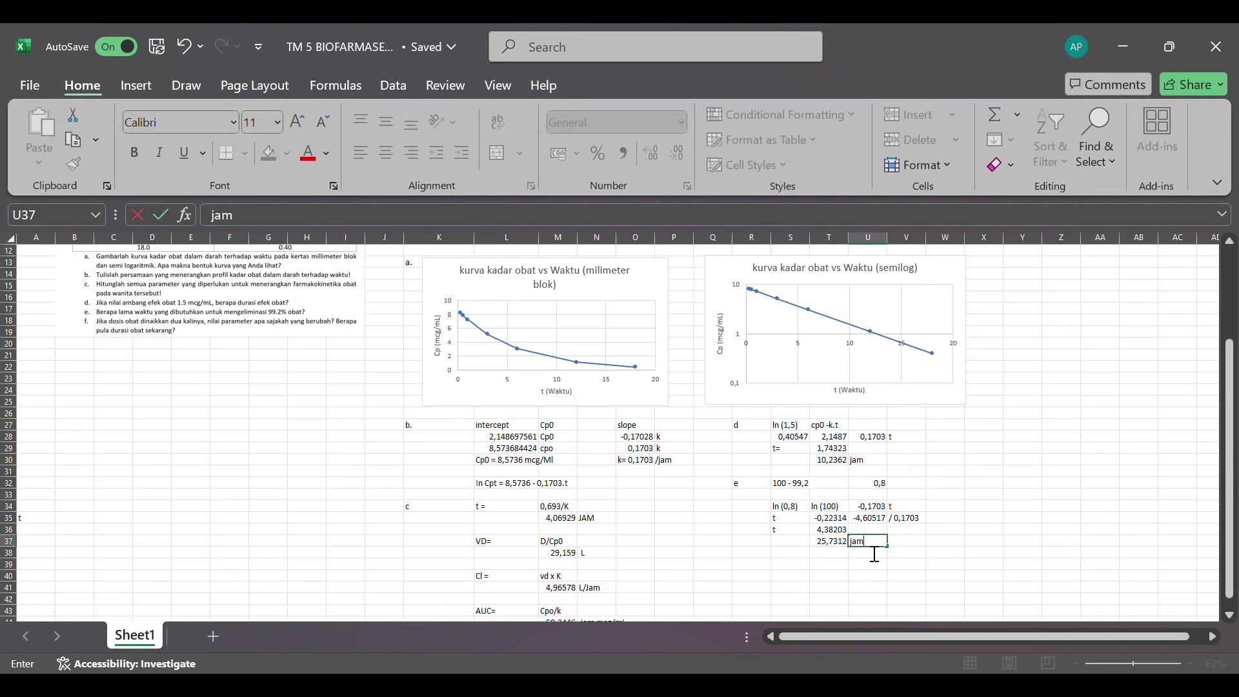
pyautogui.click(940, 566)
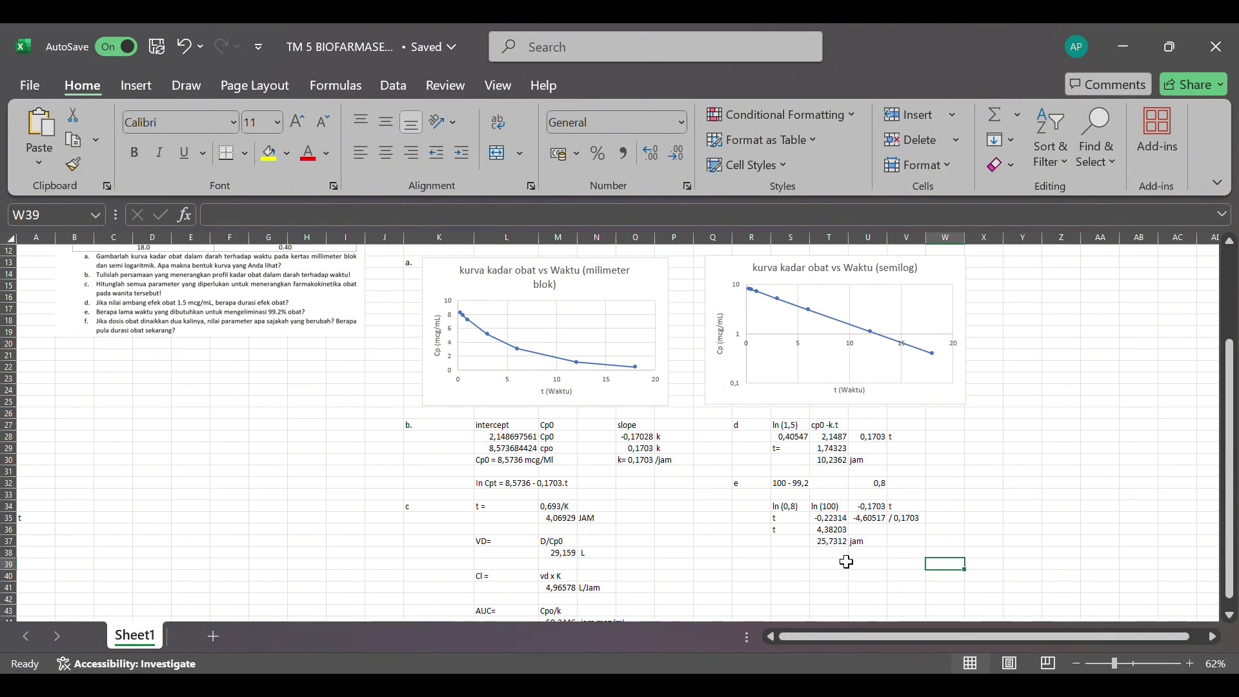
# Label the start of the next exercise part "f." in R39, below the part e result.
pyautogui.scroll(-2, 847, 562)
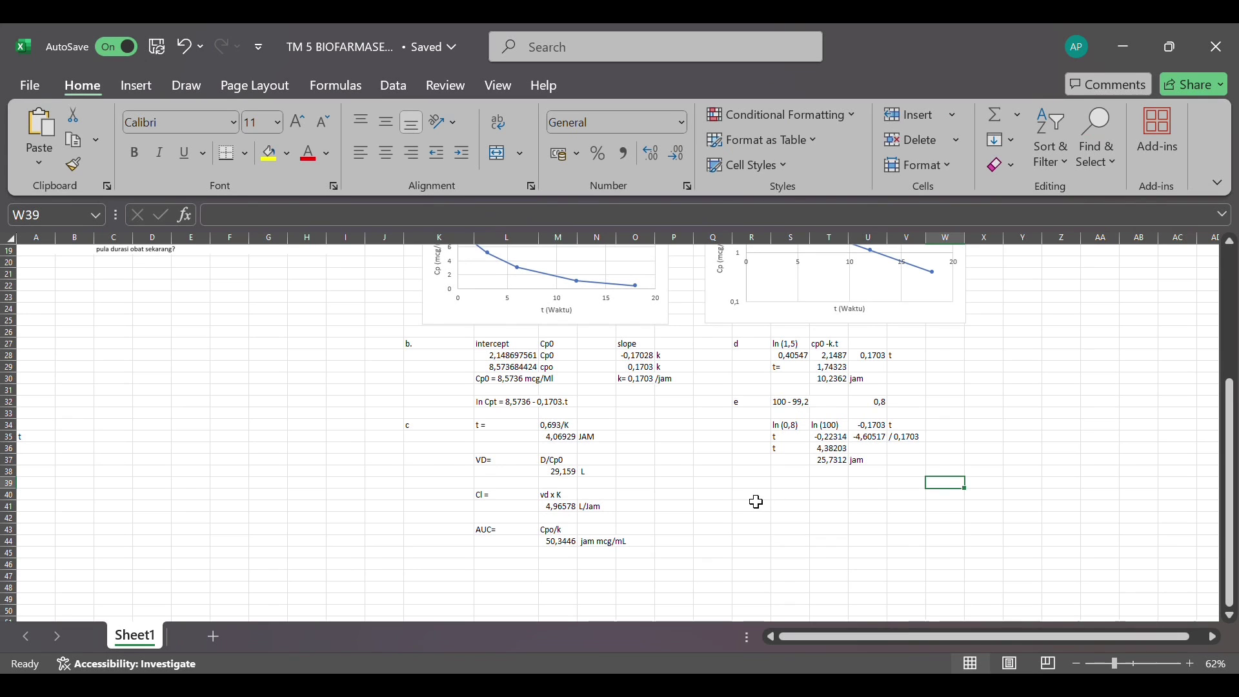
pyautogui.click(753, 486)
pyautogui.scroll(6, 753, 490)
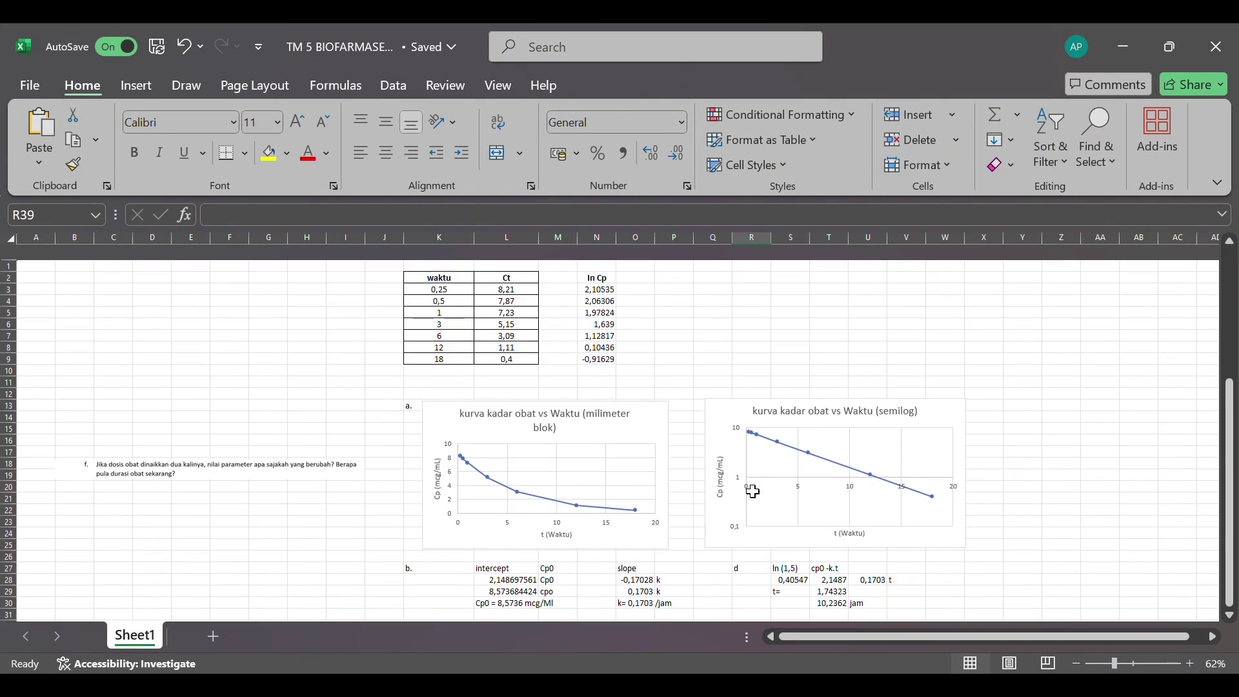
pyautogui.scroll(-4, 753, 492)
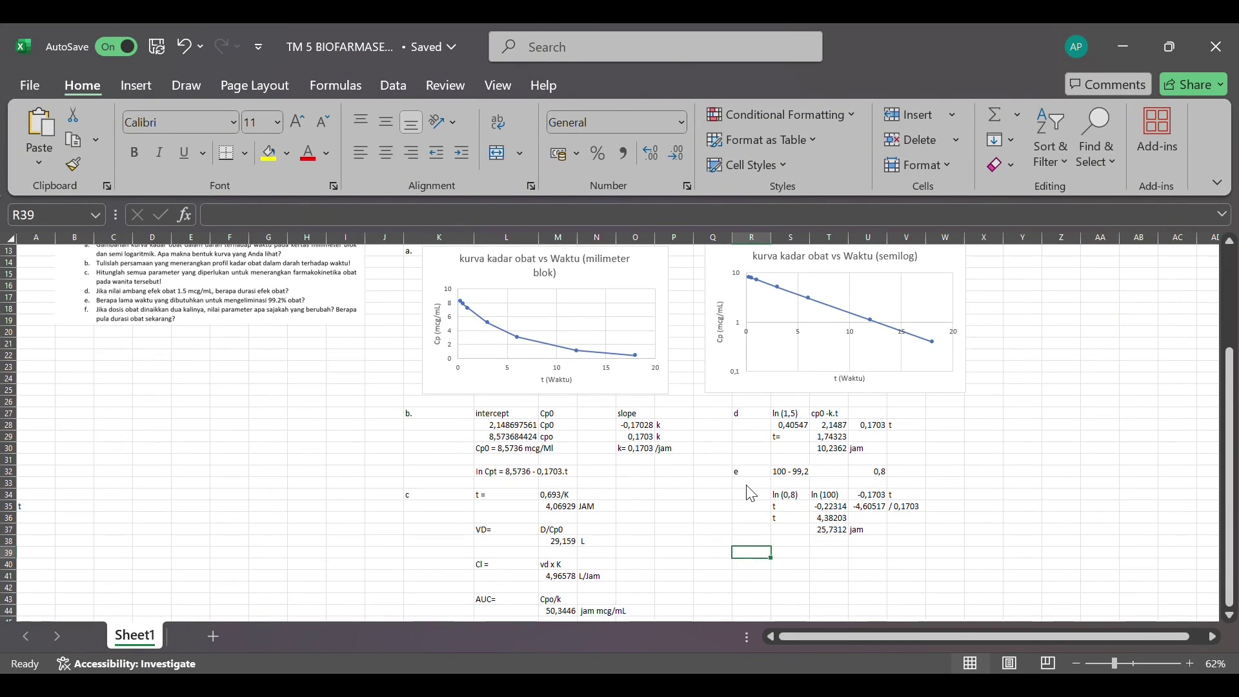
pyautogui.write('f.')
pyautogui.press('Tab')
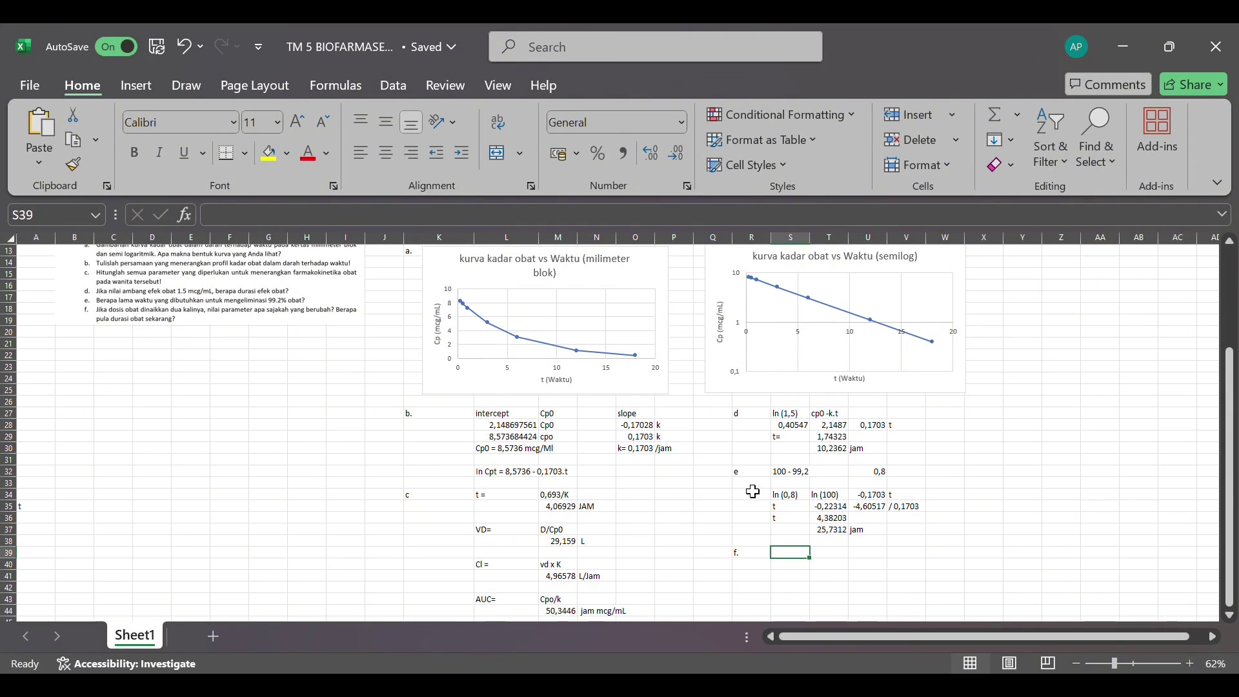
pyautogui.write('2x')
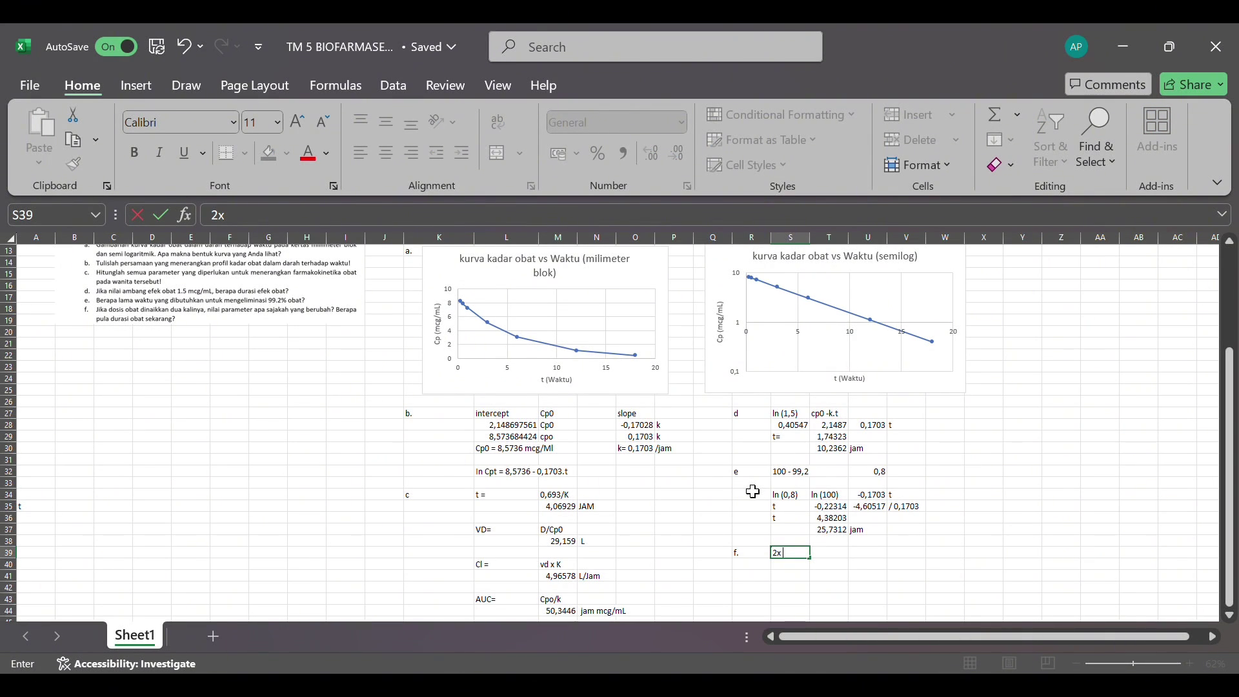
pyautogui.scroll(1, 752, 492)
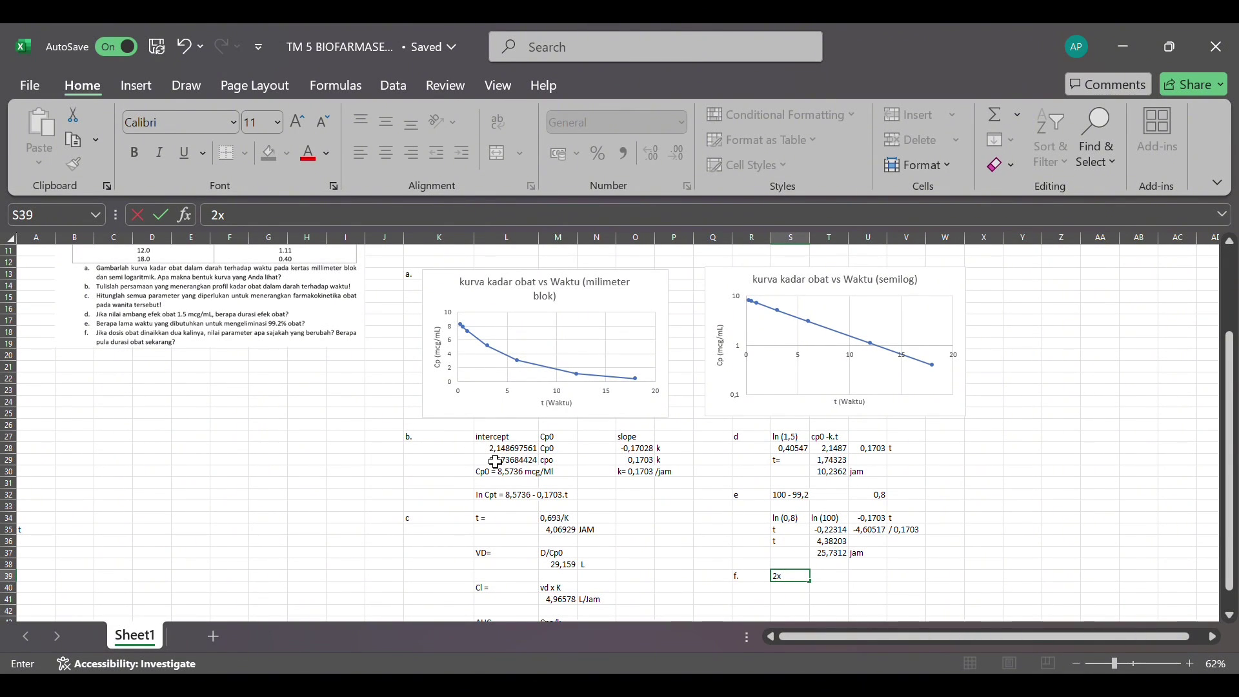
pyautogui.press('BackSpace')
pyautogui.press('BackSpace')
# Calculate the doubled initial concentration in S39 as 2 times the cpo value in L29, with the unit "mcg/Ml" in T39.
pyautogui.write('=')
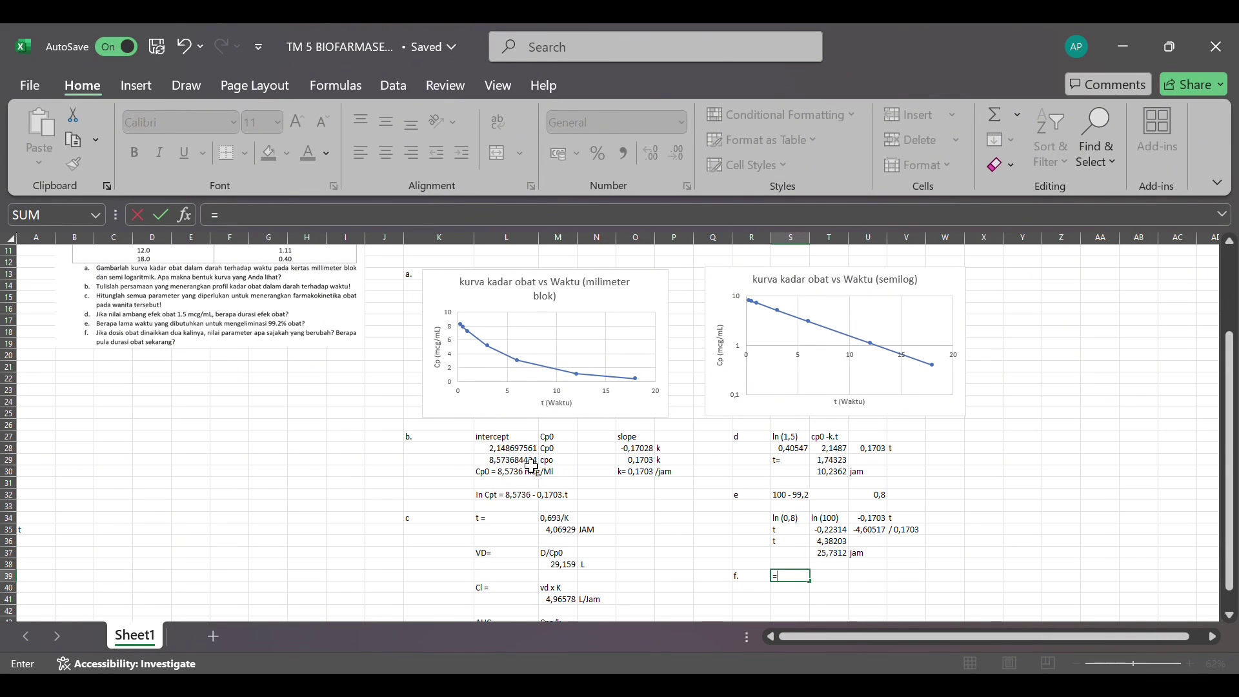
pyautogui.write('2*')
pyautogui.click(528, 460)
pyautogui.press('Return')
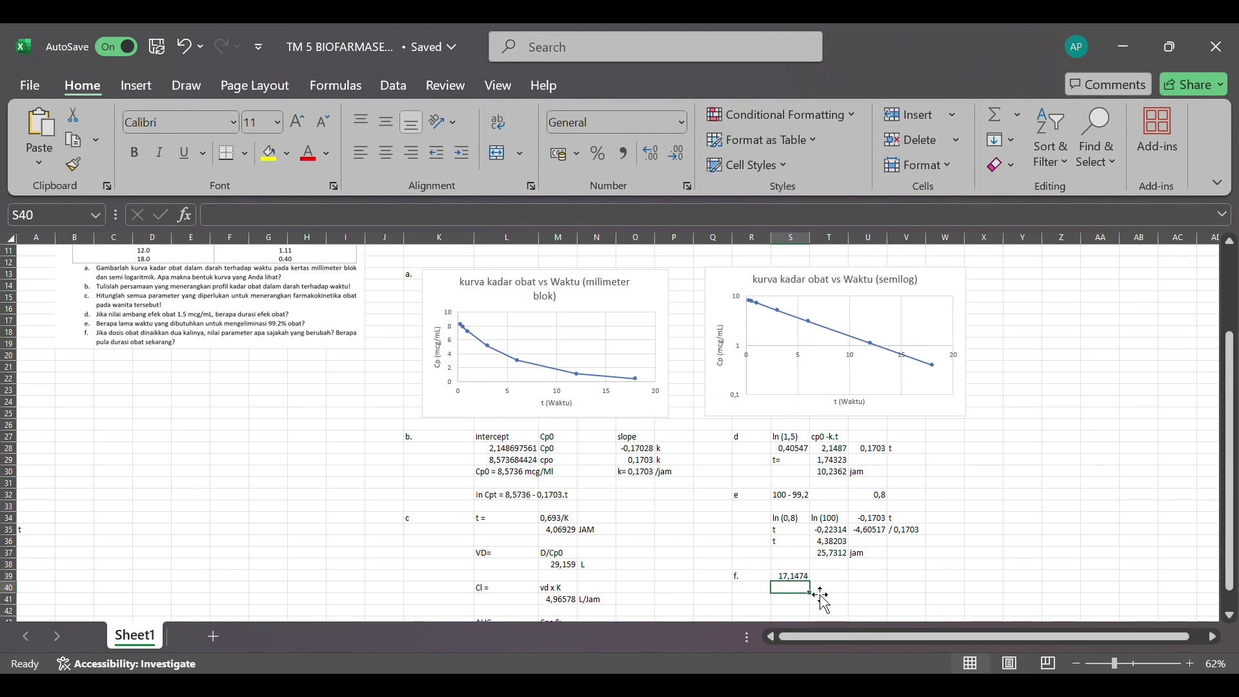
pyautogui.click(835, 576)
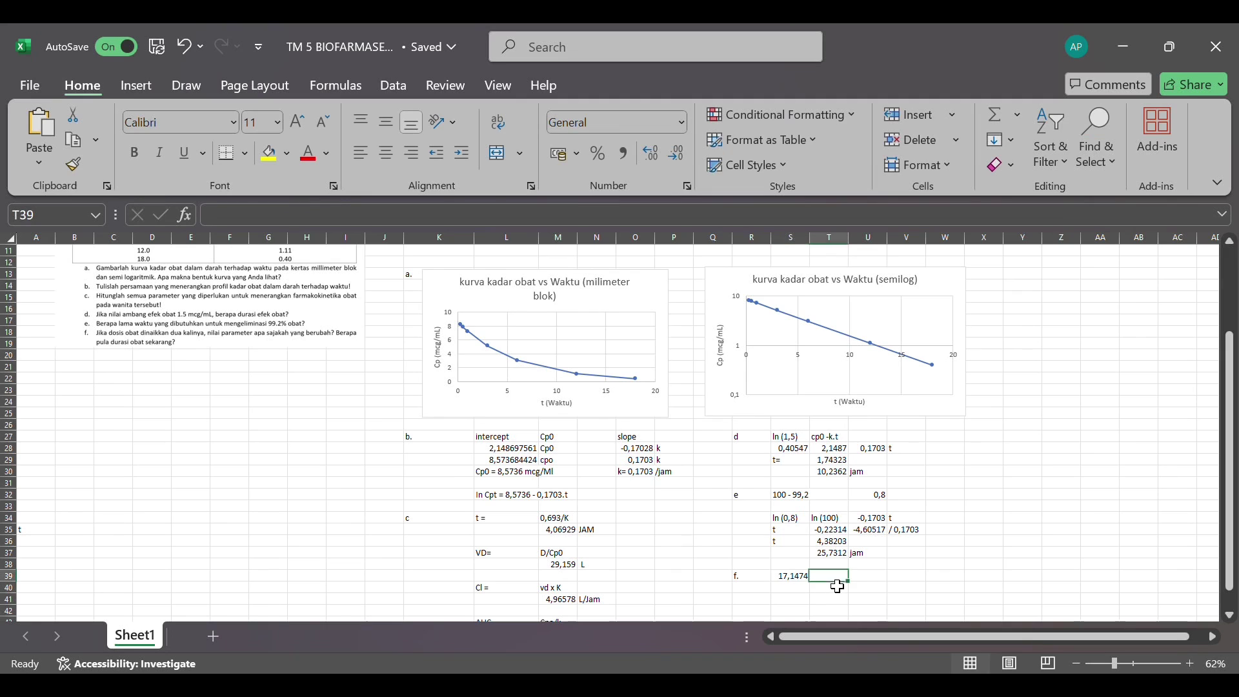
pyautogui.write('mcg')
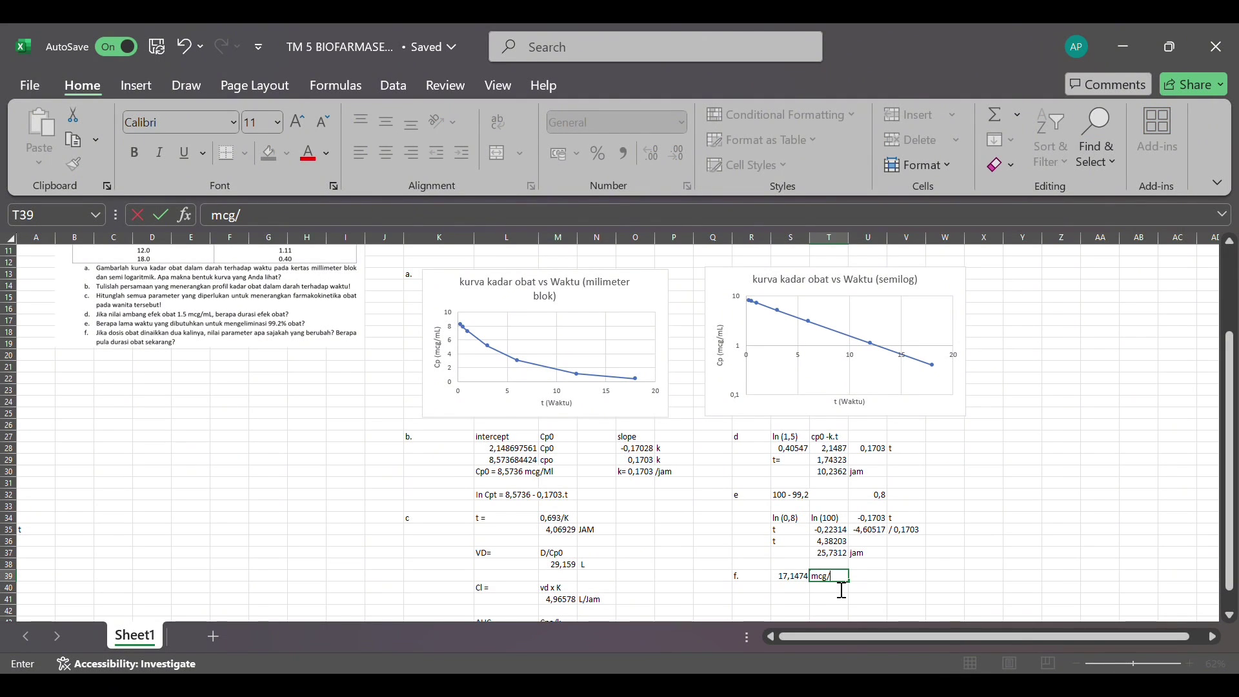
pyautogui.write('/Ml')
# Write the general part f equation with "incpt" in S41 and "lncpo-k.t" in T41.
pyautogui.click(792, 604)
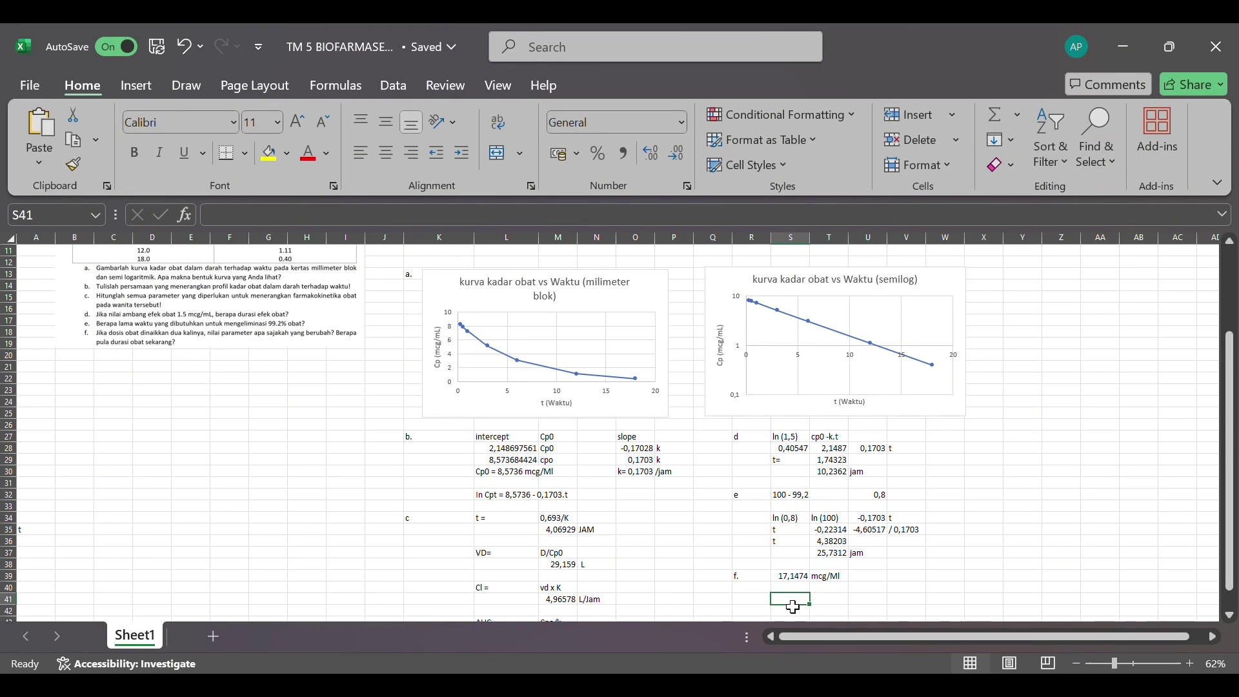
pyautogui.write('incp')
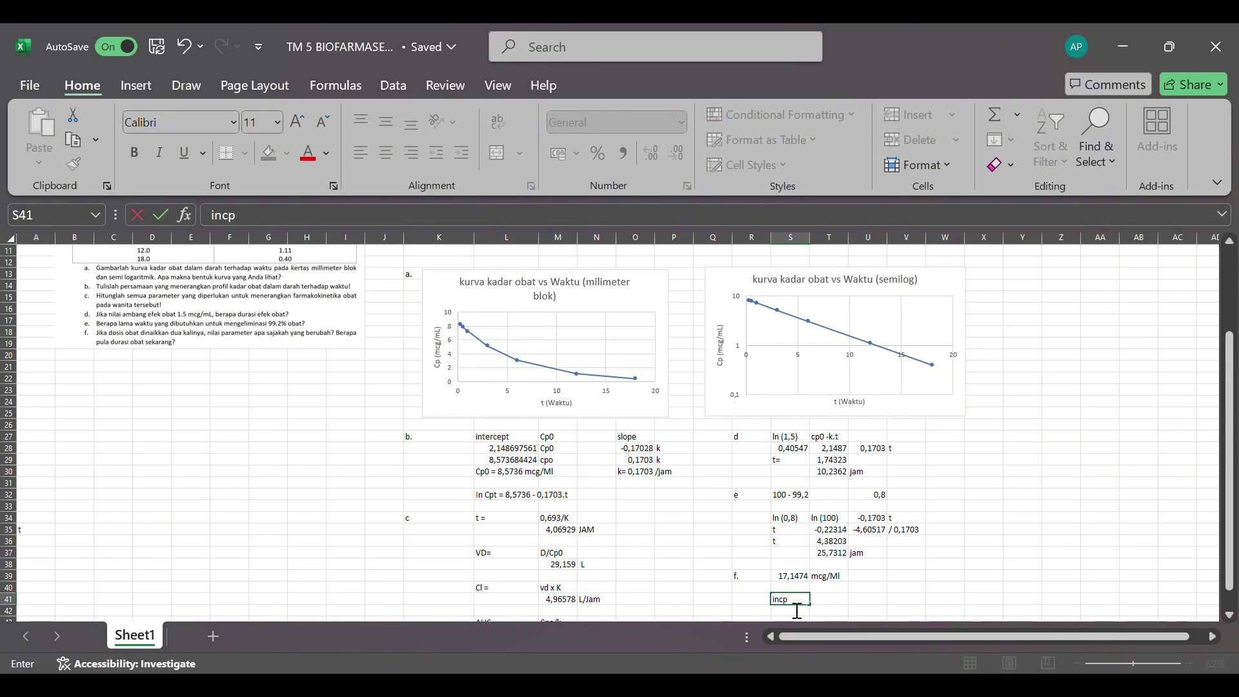
pyautogui.write('t')
pyautogui.press('Tab')
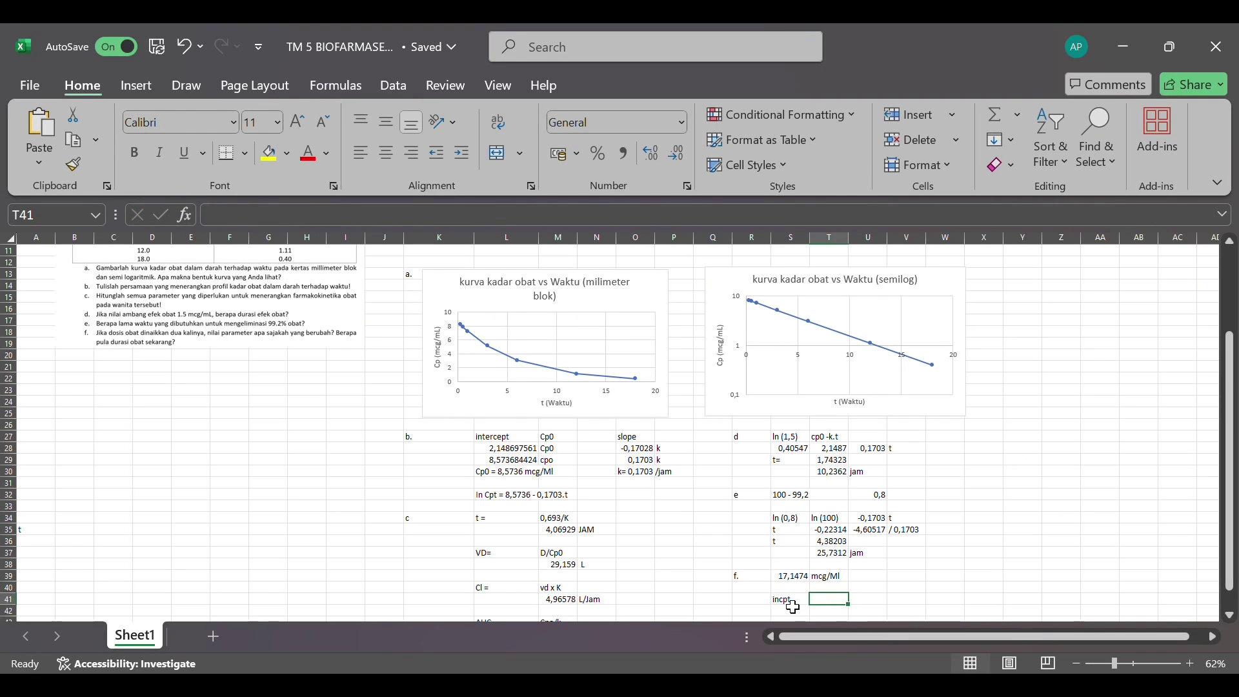
pyautogui.write('i')
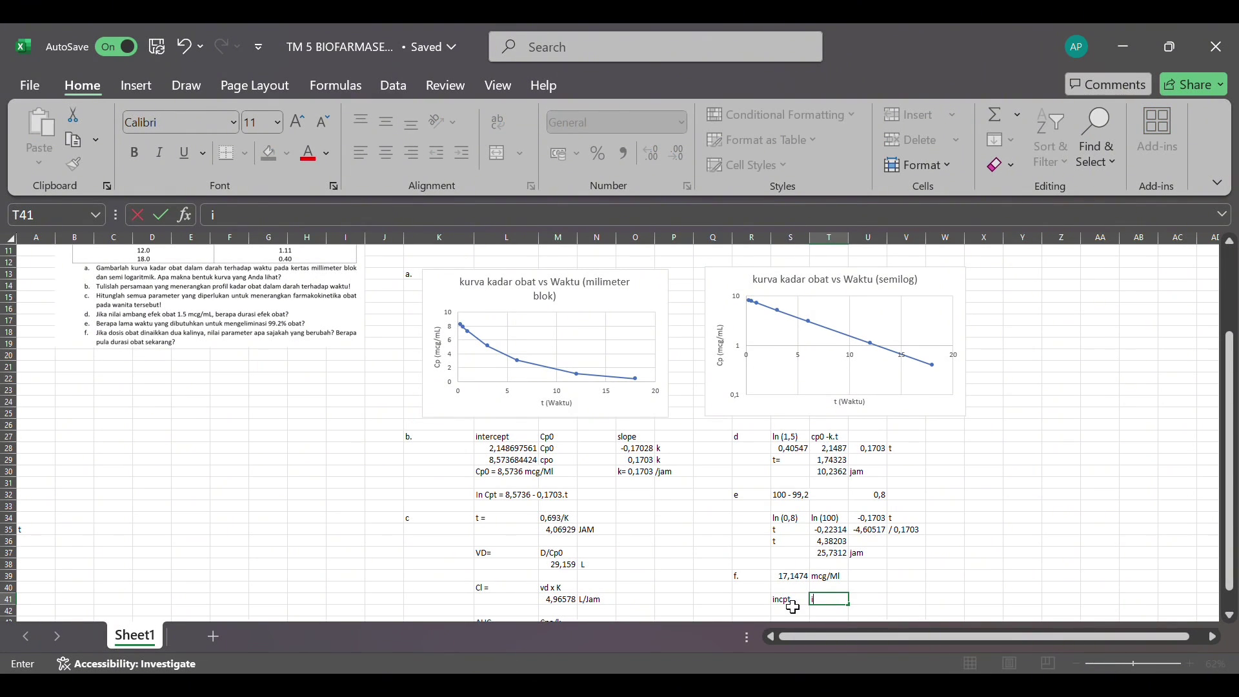
pyautogui.write('ncpo-k.t')
pyautogui.scroll(-2, 799, 581)
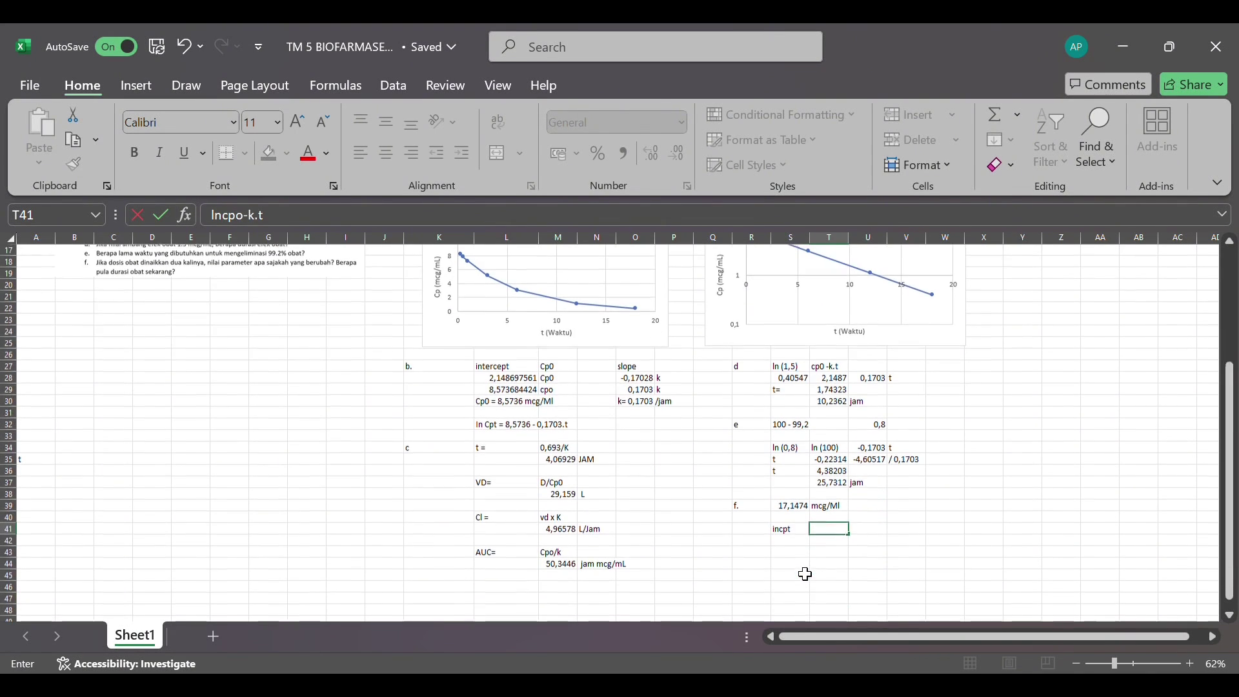
pyautogui.press('Return')
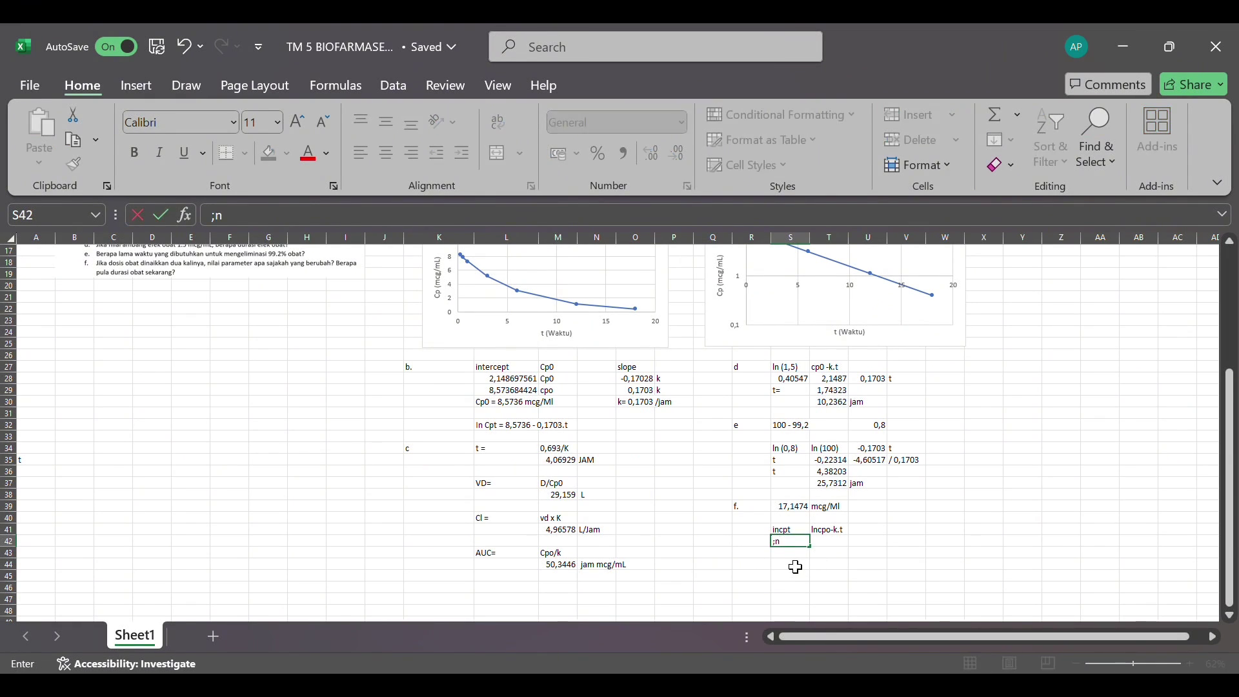
# Write the threshold equation row with "ln(1,5)" in S42 and "lncp0-k.t" in T42.
pyautogui.write('ln(1,5)')
pyautogui.click(845, 546)
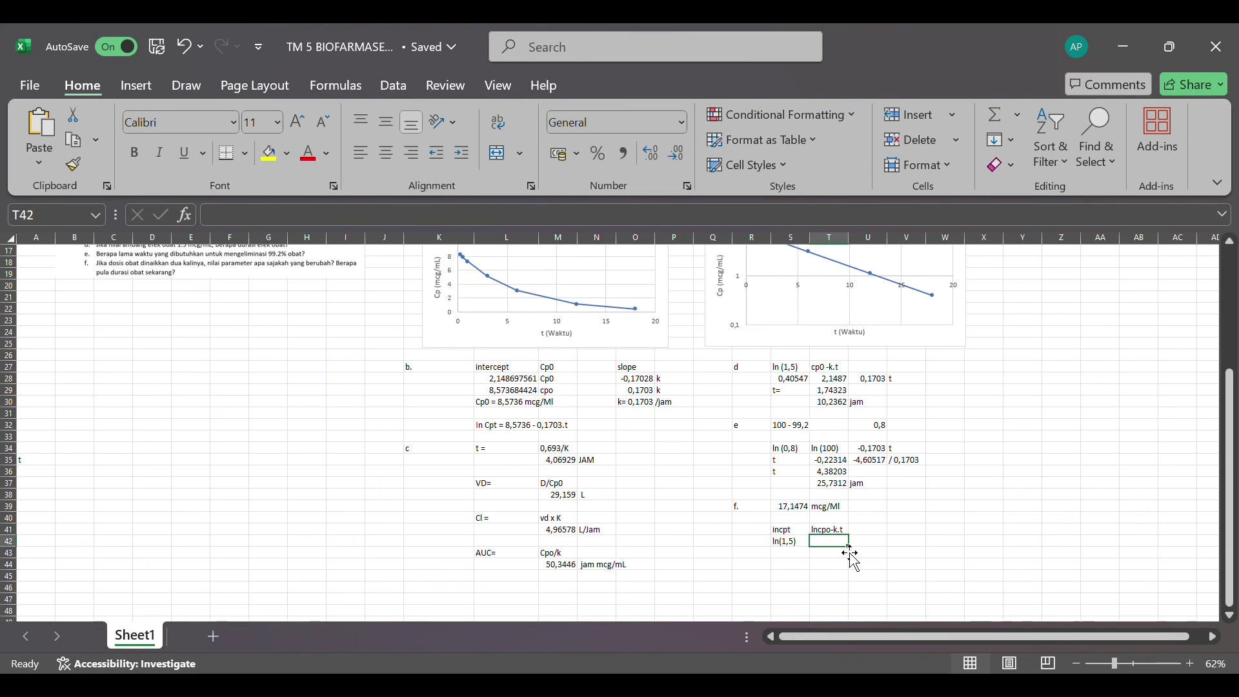
pyautogui.write('in')
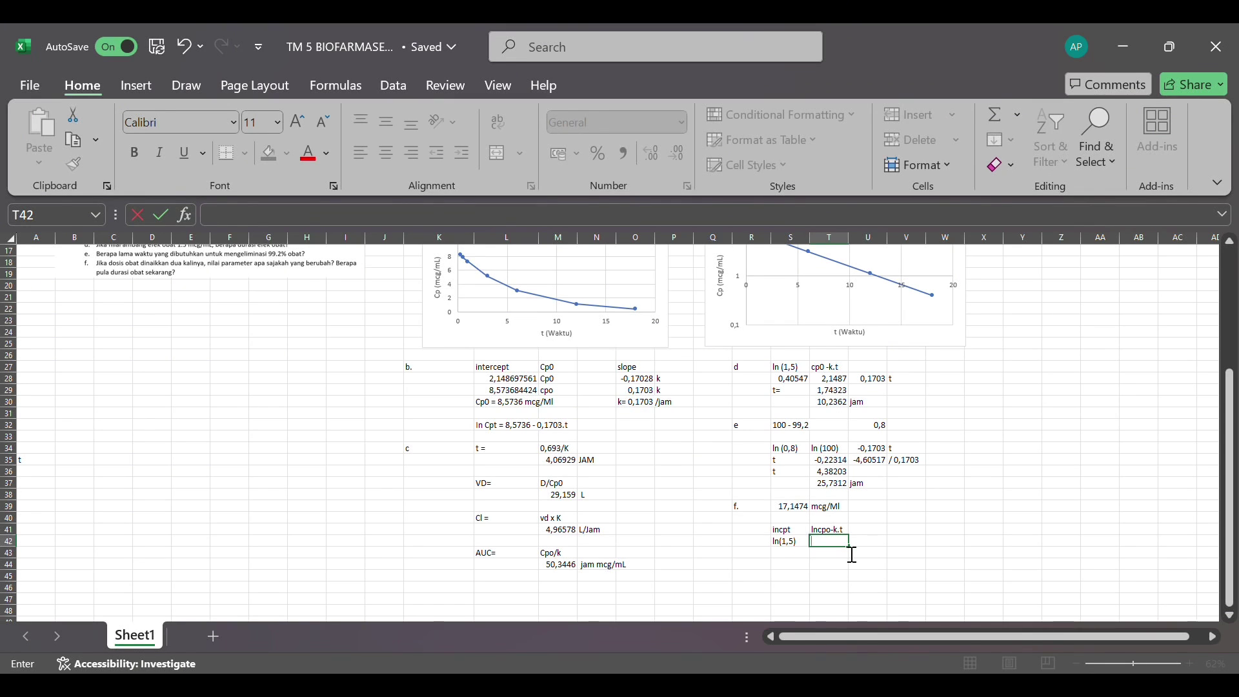
pyautogui.write('ln')
pyautogui.press('BackSpace')
pyautogui.write('cp0-k.t')
# Calculate the natural logarithm of 1,5 in S43, below the "ln(1,5)" label.
pyautogui.click(805, 558)
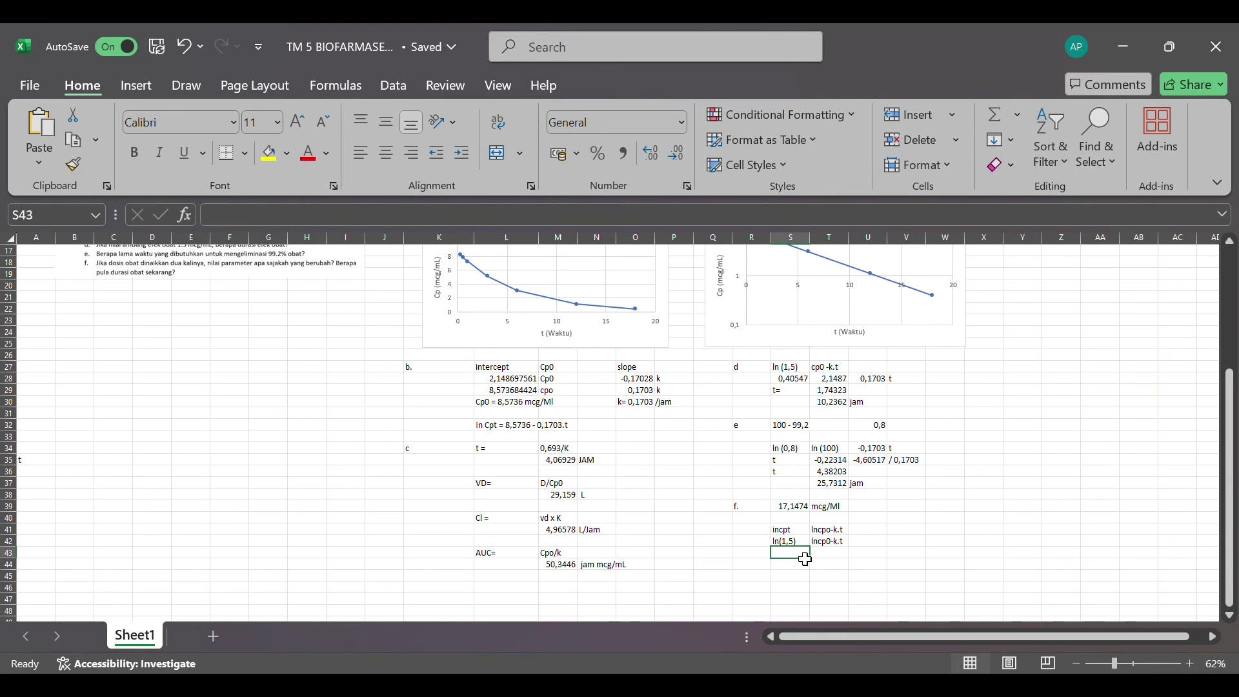
pyautogui.write('=ln')
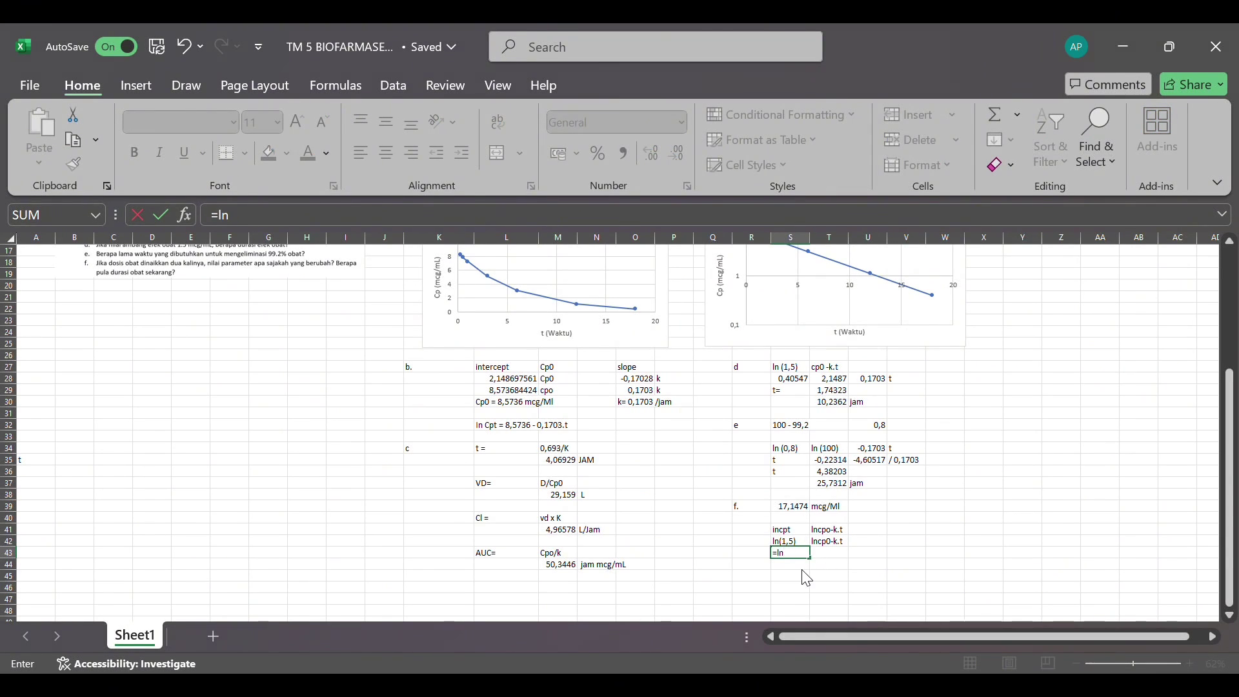
pyautogui.press('Tab')
pyautogui.write('1,5')
pyautogui.press('Return')
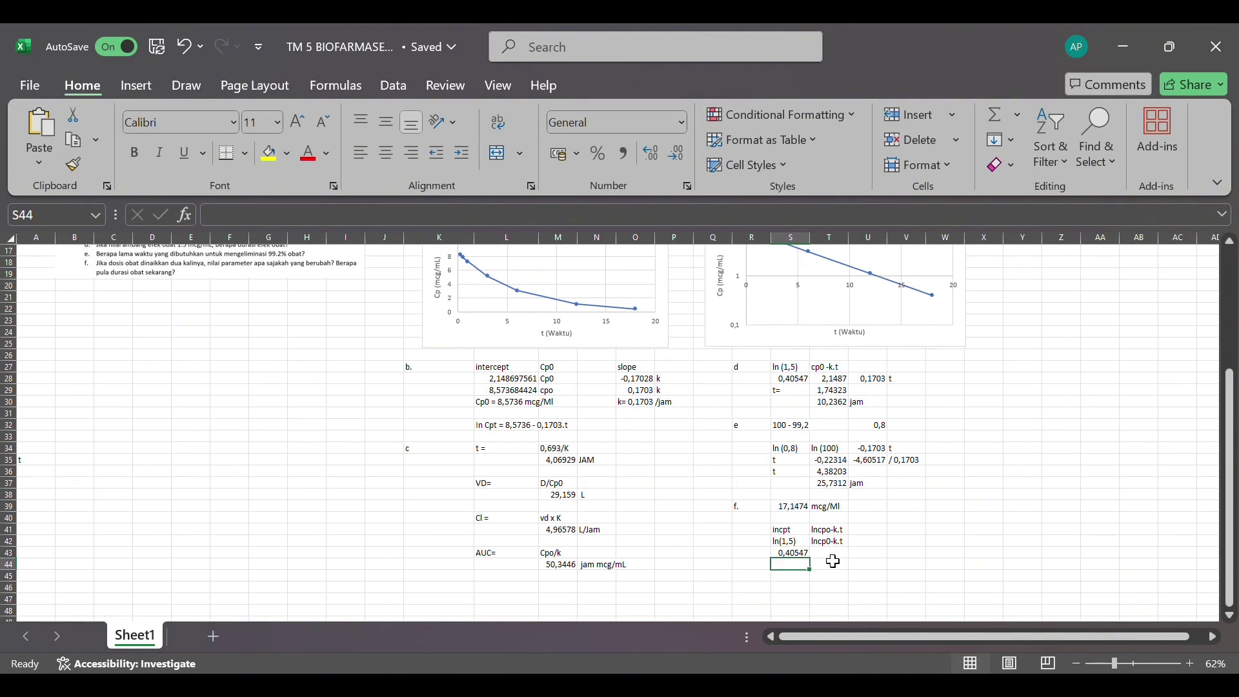
# Calculate the natural logarithm of the doubled initial concentration in S39 in cell T43.
pyautogui.click(833, 561)
pyautogui.write('=ln')
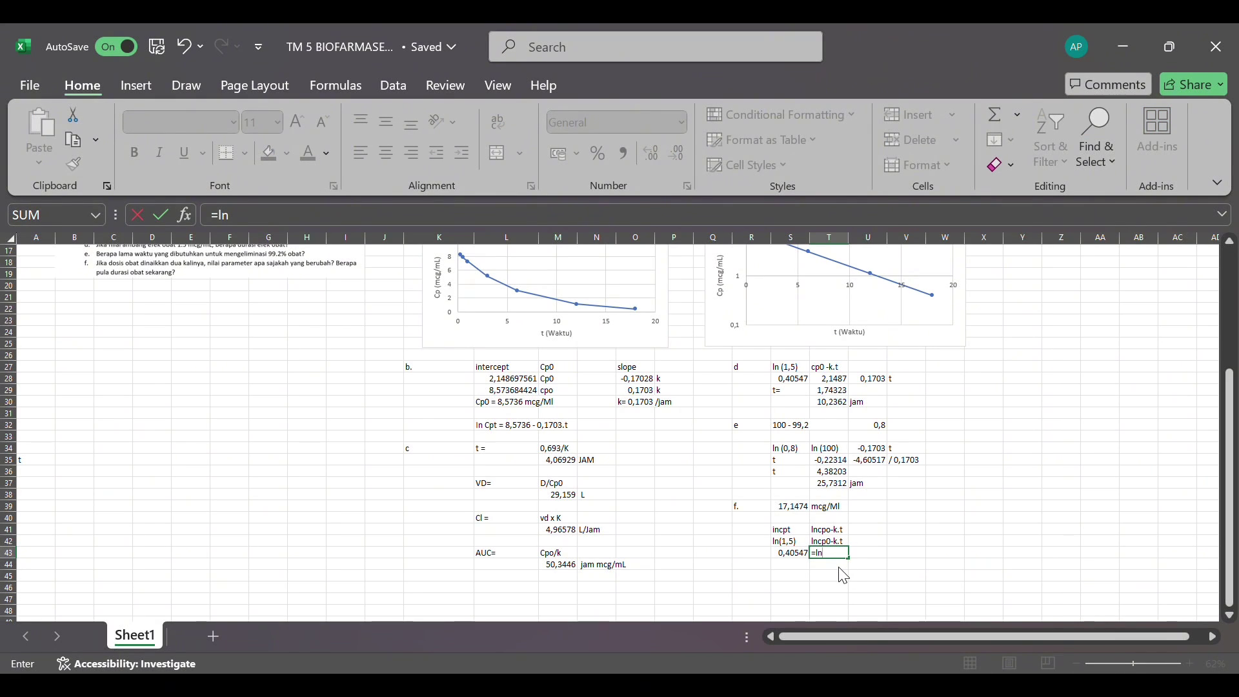
pyautogui.press('Tab')
pyautogui.click(800, 509)
pyautogui.press('Return')
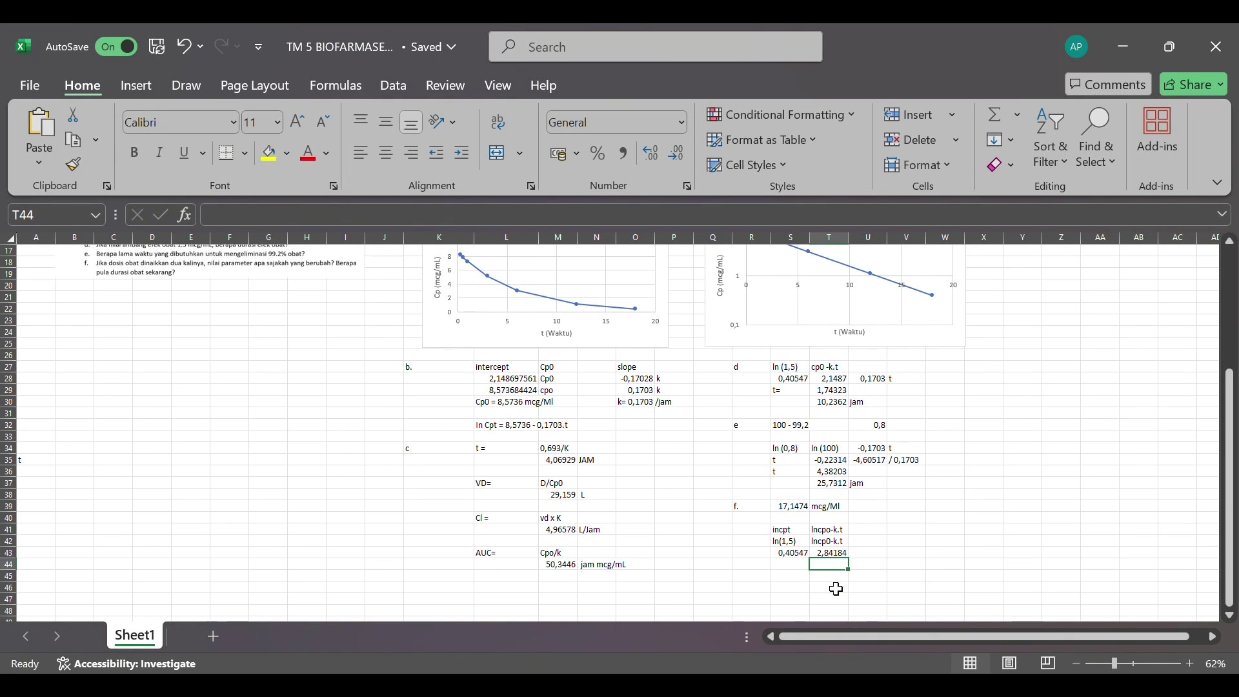
# Complete the part f equation row with the elimination term "0,1703.t" in U43.
pyautogui.click(877, 558)
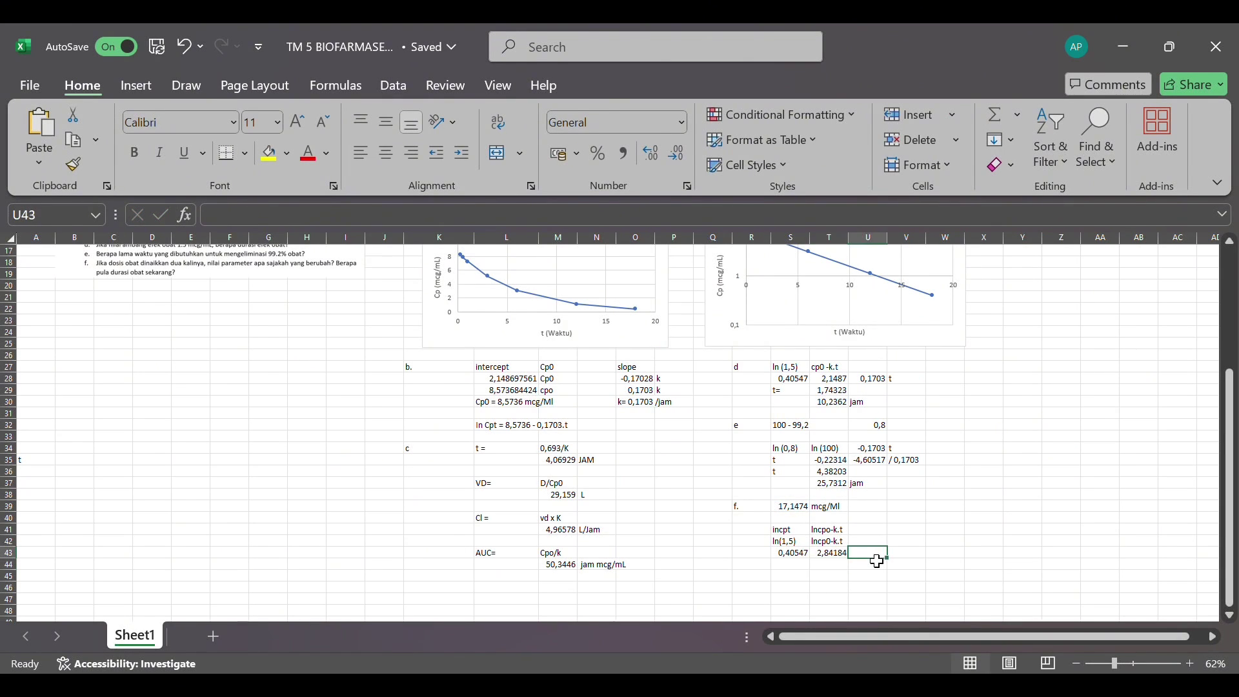
pyautogui.write('0')
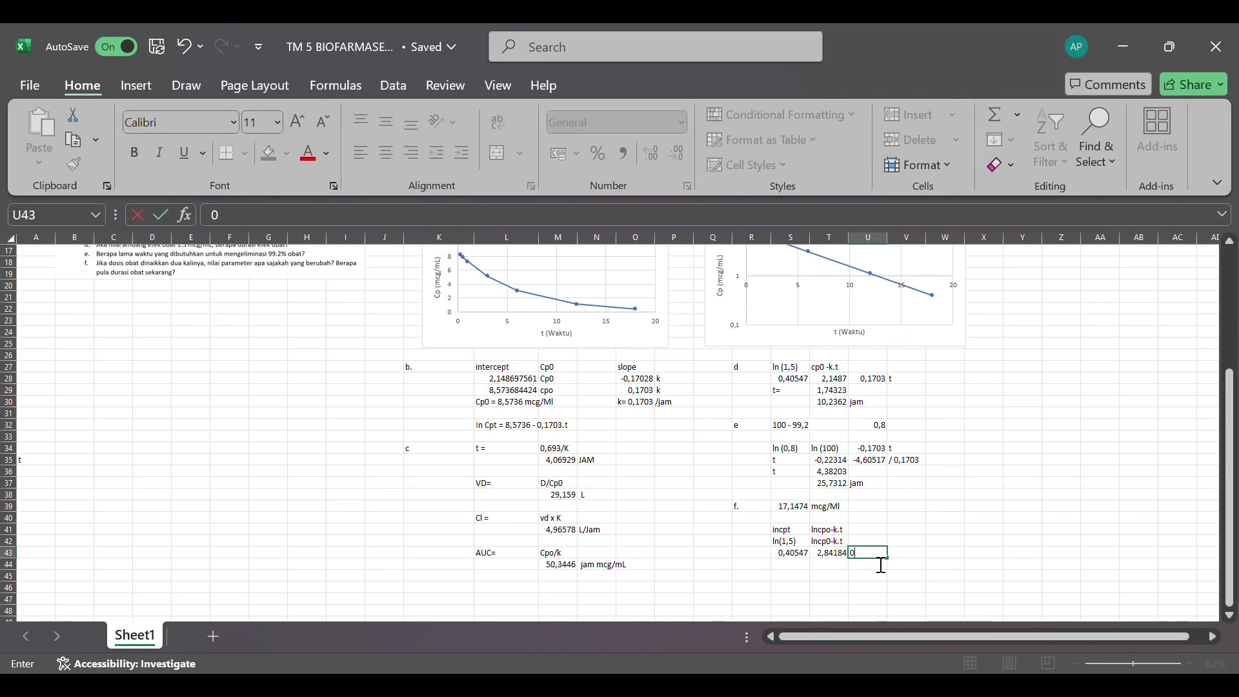
pyautogui.write(',1703.t')
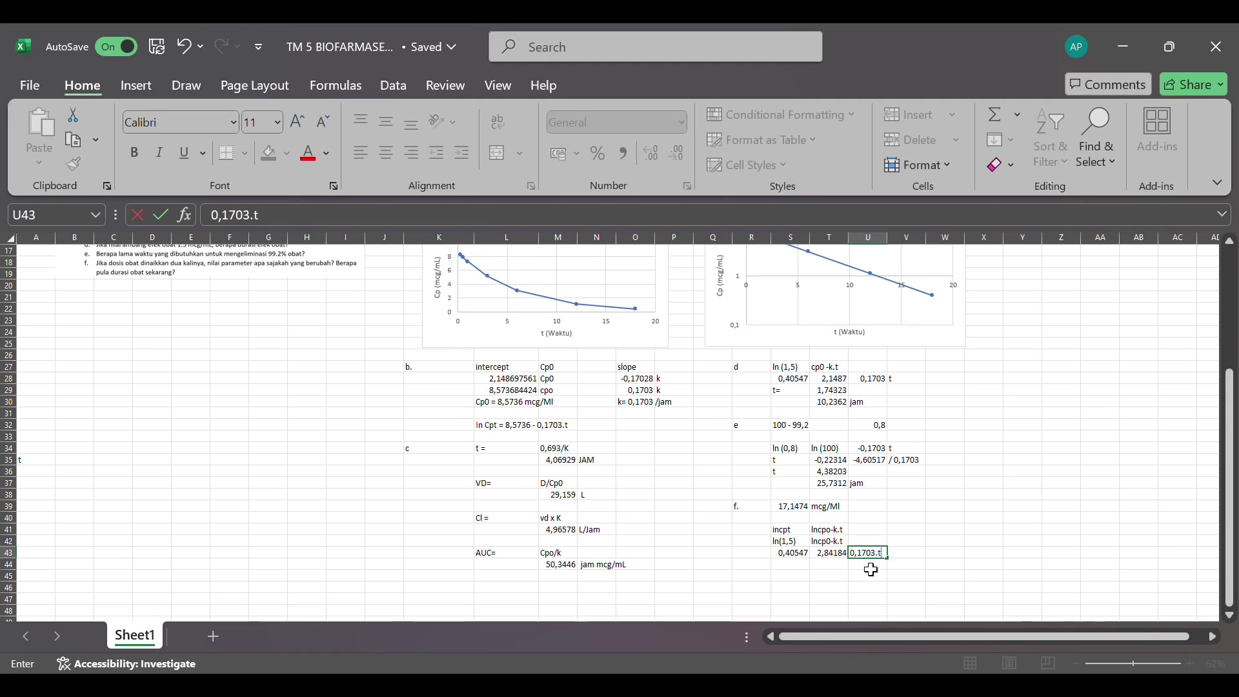
pyautogui.press('Return')
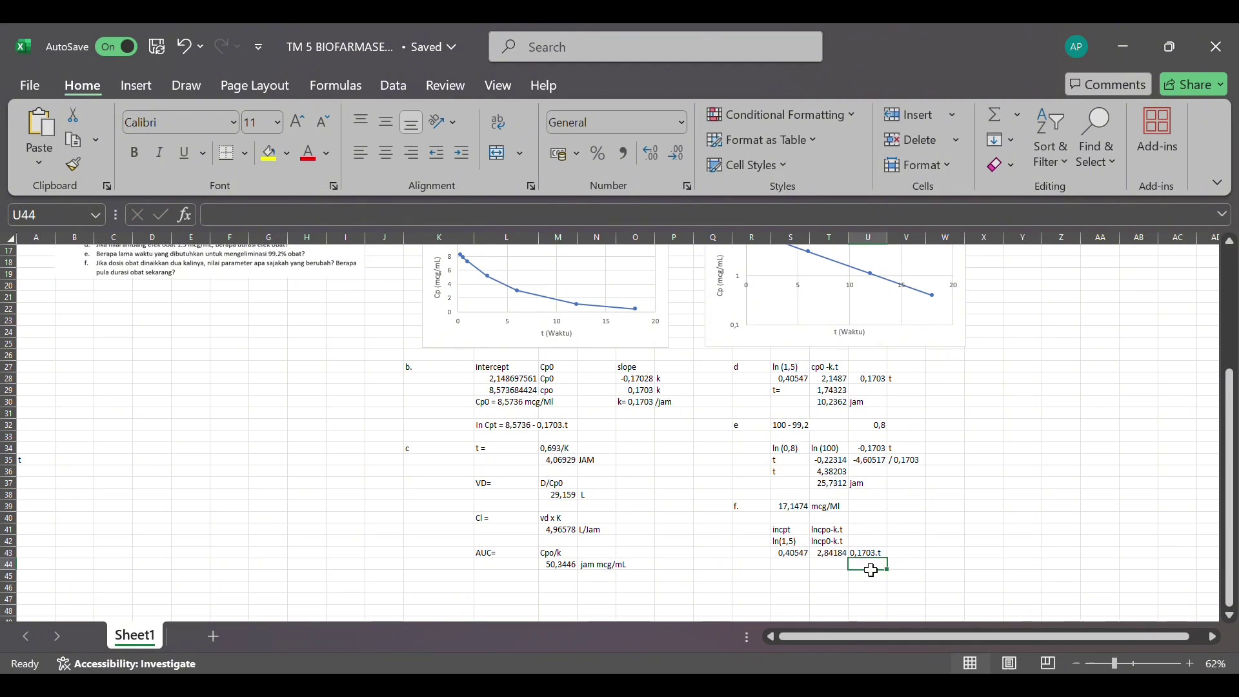
# Label S46 "t=" and calculate the difference T43 minus S43 in T46.
pyautogui.click(793, 572)
pyautogui.write('t=')
pyautogui.press('Tab')
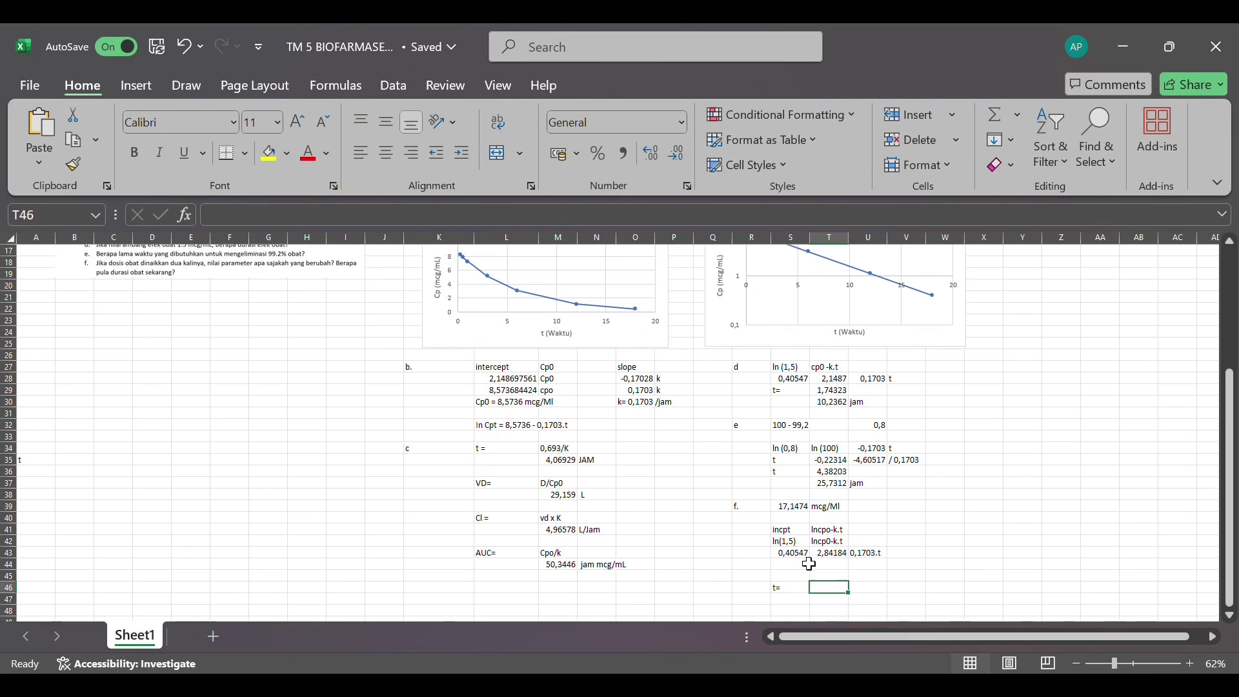
pyautogui.write('=')
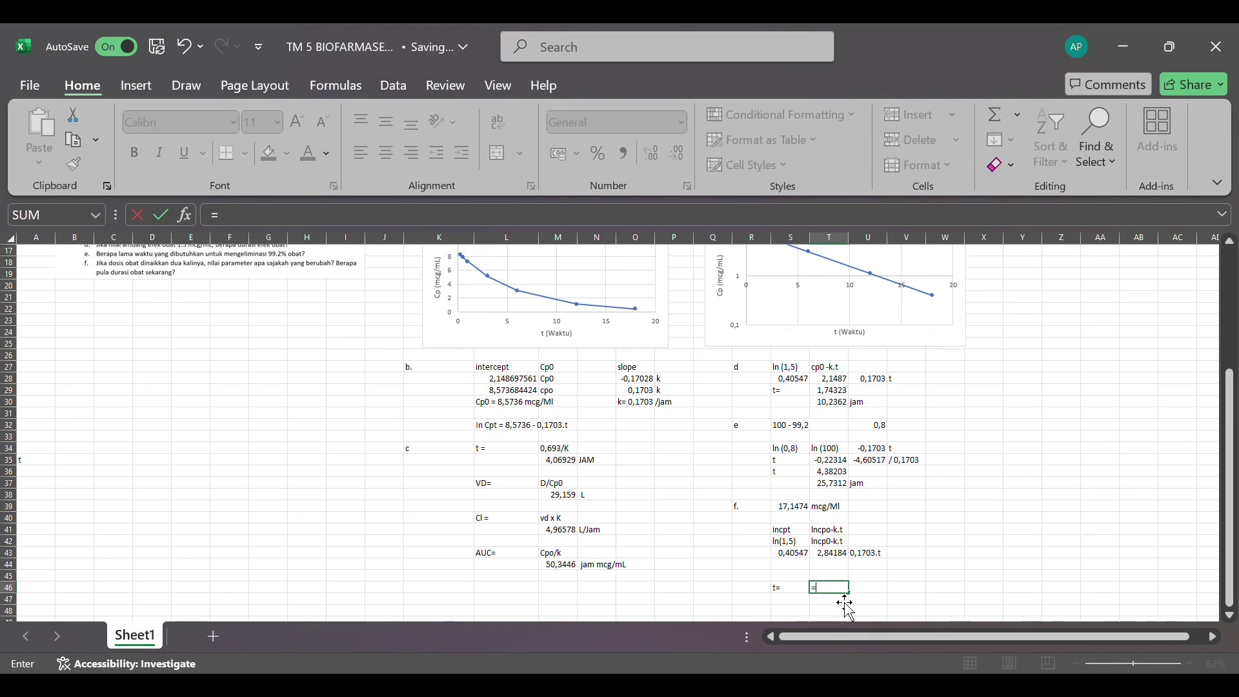
pyautogui.click(831, 565)
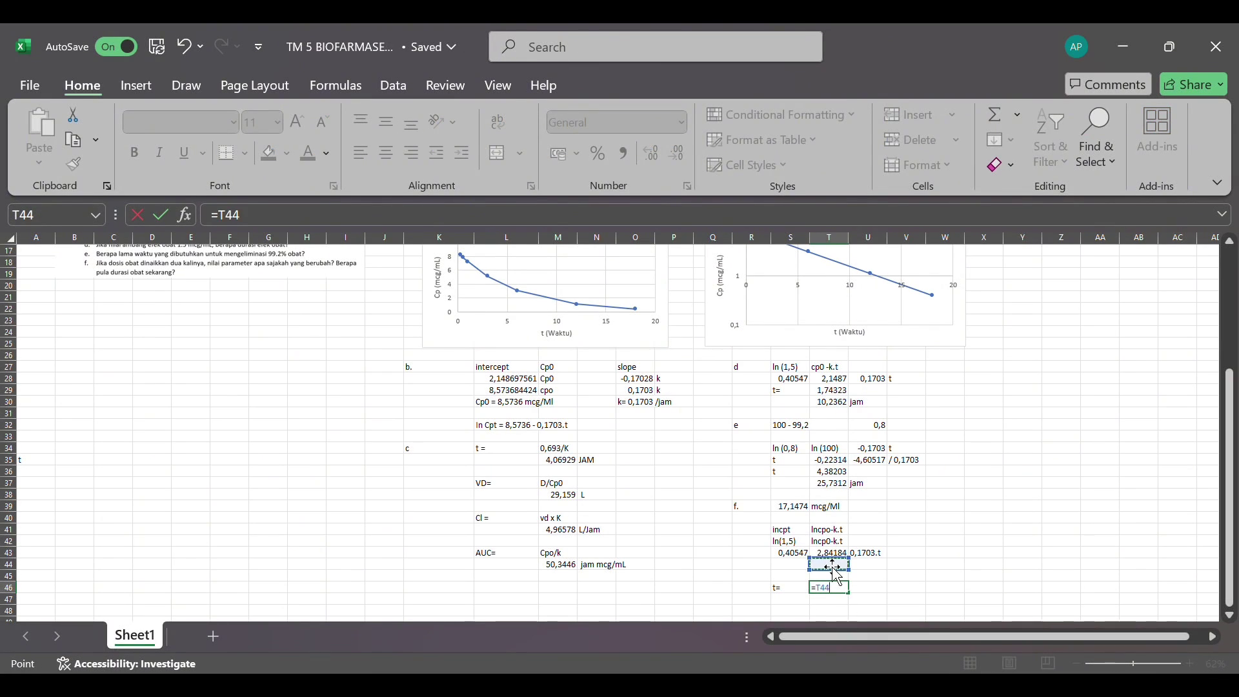
pyautogui.click(829, 553)
pyautogui.write('-')
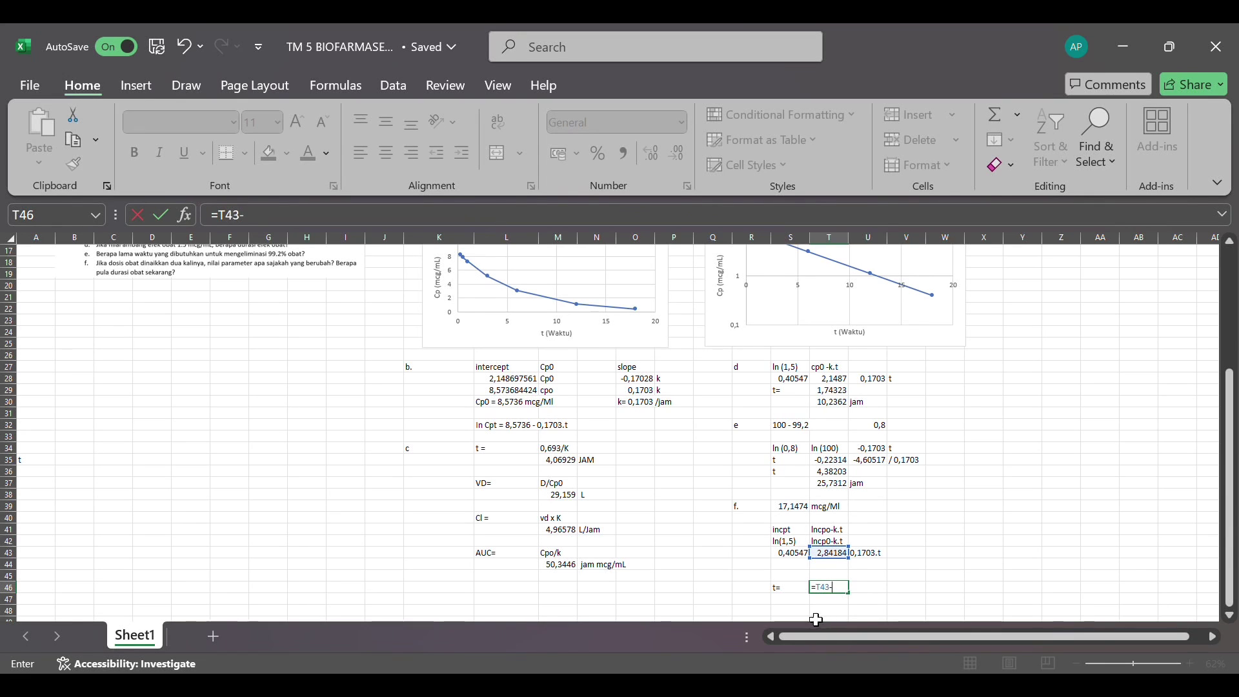
pyautogui.click(793, 556)
pyautogui.press('Return')
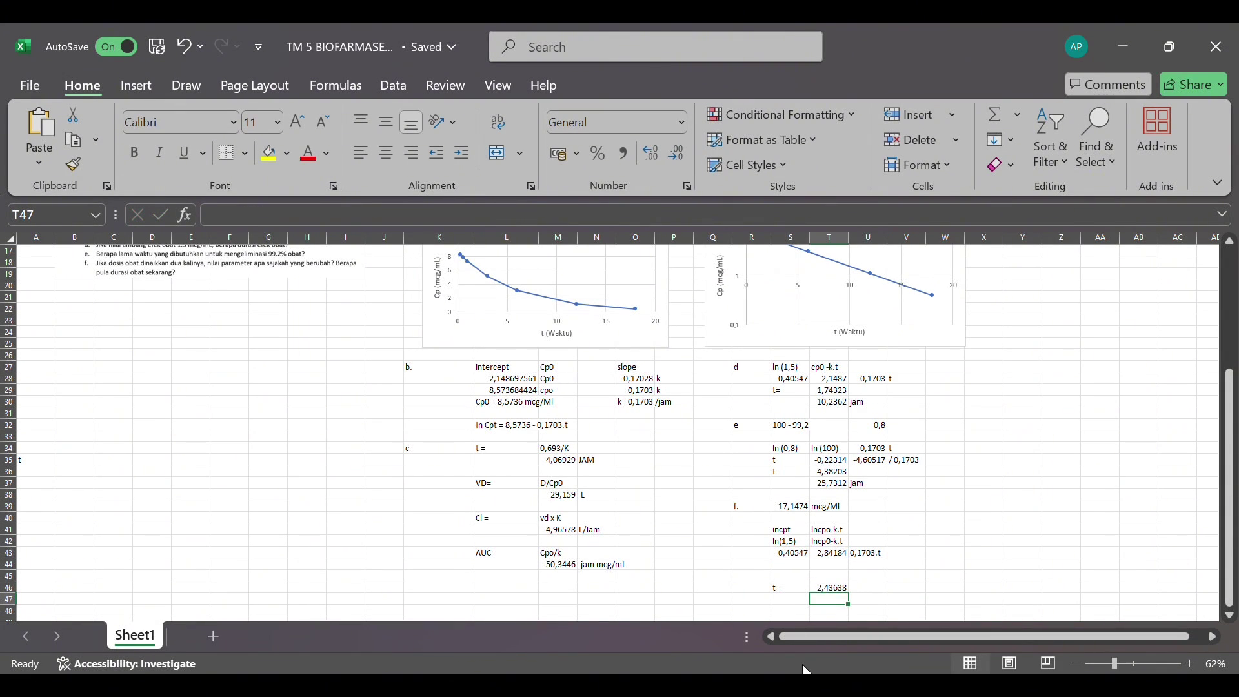
# Calculate the part f effect duration in T47 by dividing T46 by the k value in O29.
pyautogui.write('=')
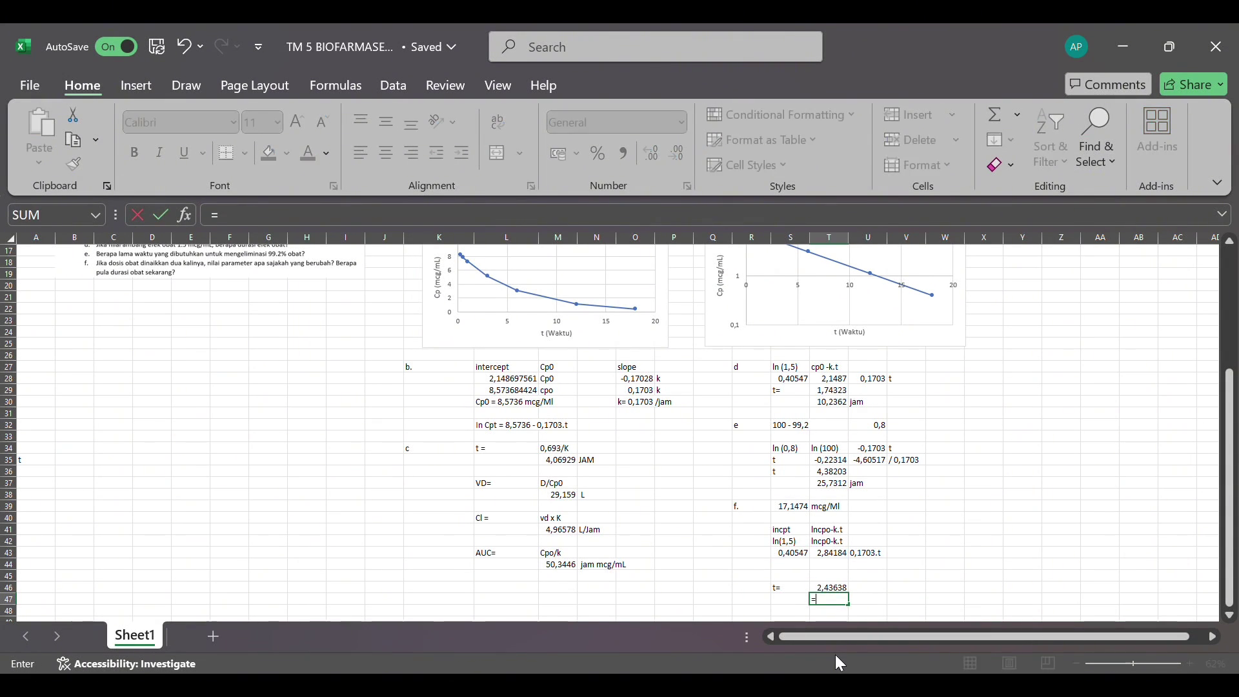
pyautogui.click(843, 589)
pyautogui.write('/')
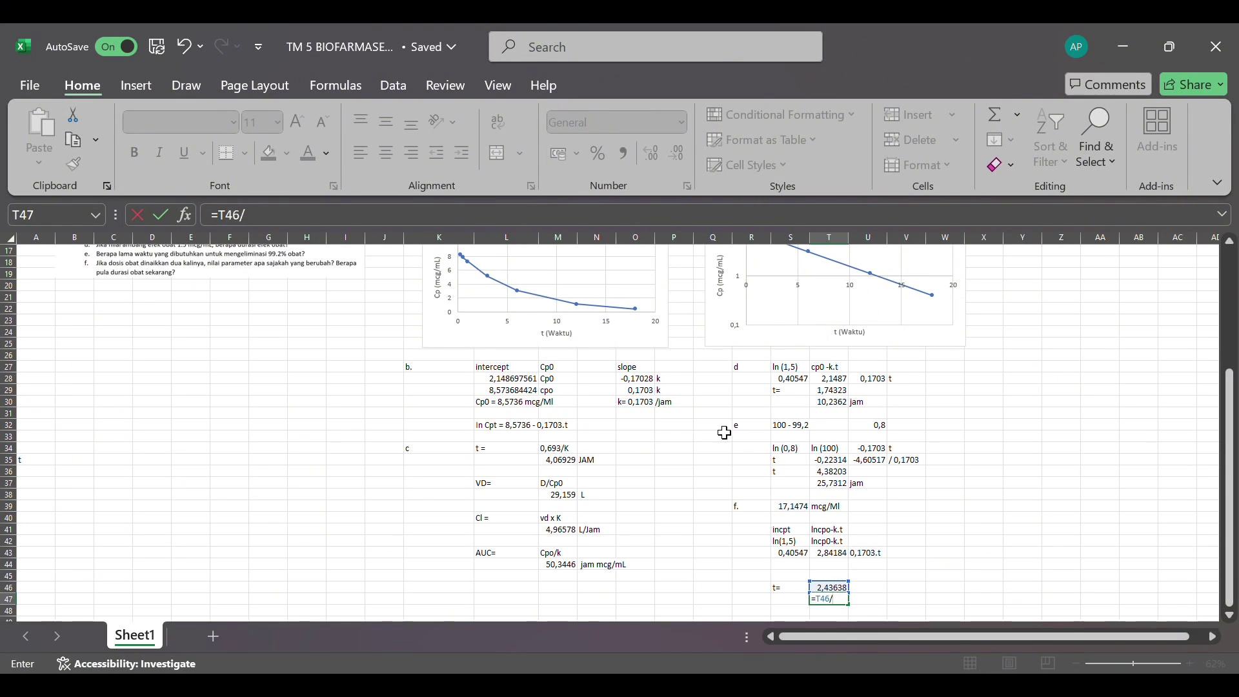
pyautogui.click(648, 391)
pyautogui.press('Return')
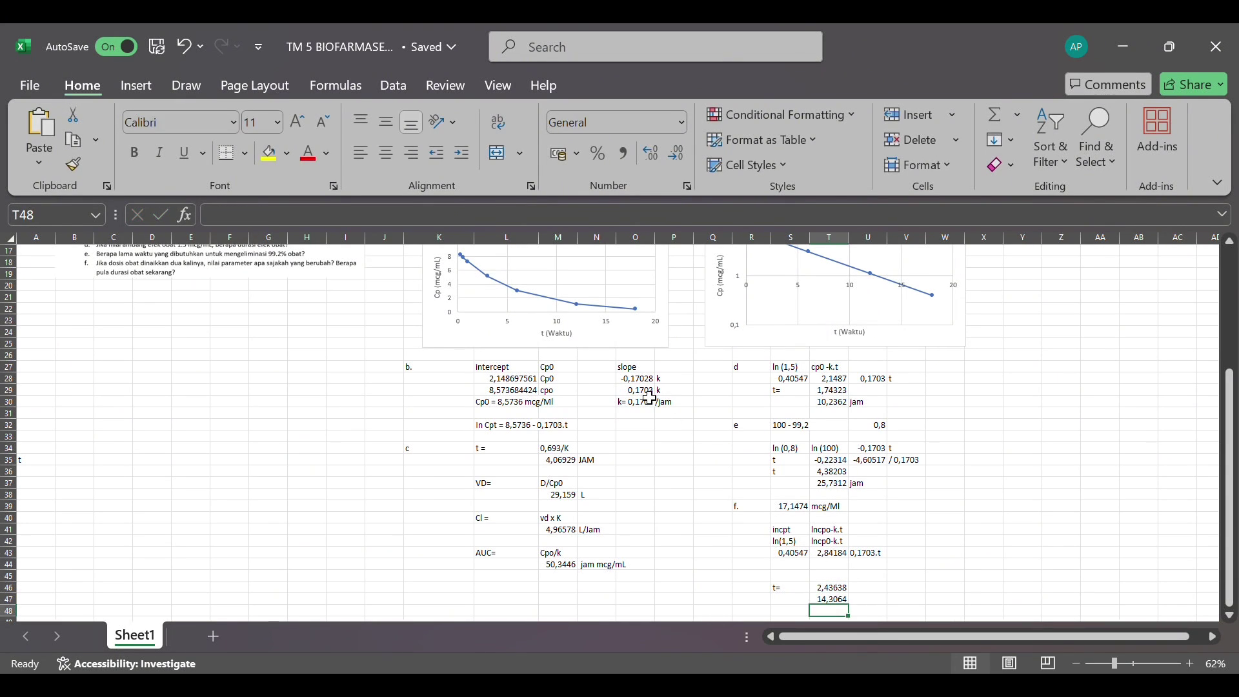
# Enter the unit "/jam" in U47, beside the calculated part f duration.
pyautogui.click(876, 605)
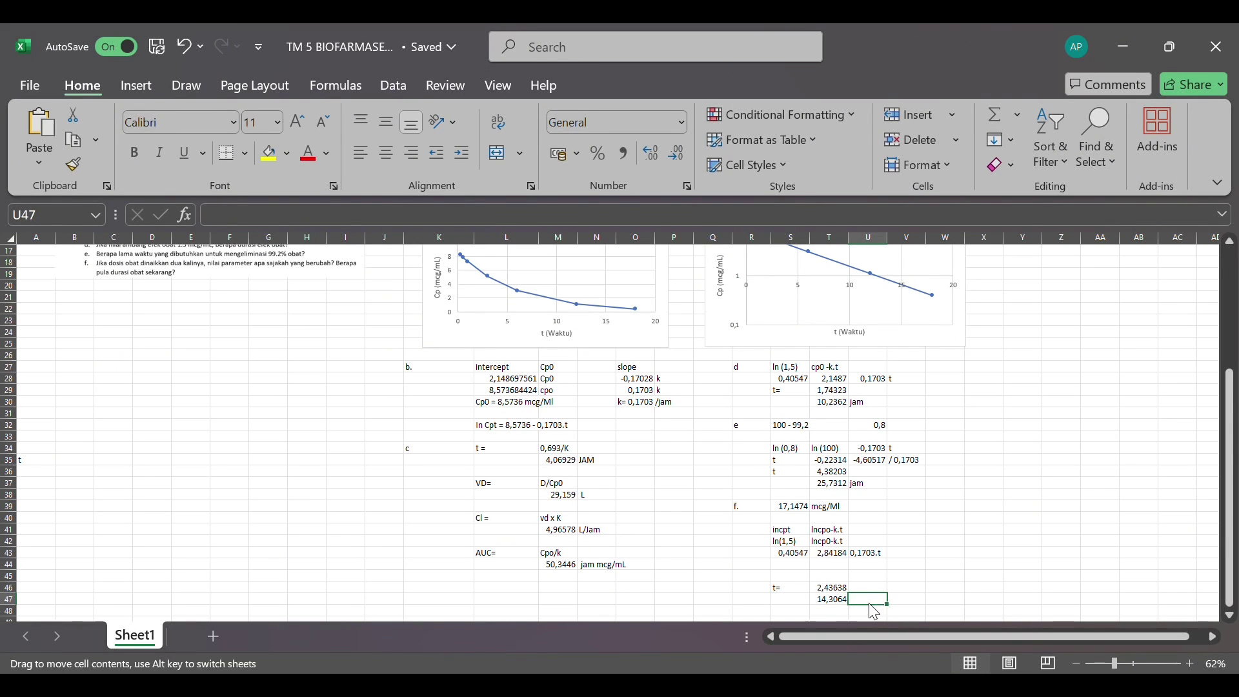
pyautogui.doubleClick(879, 608)
pyautogui.write('/')
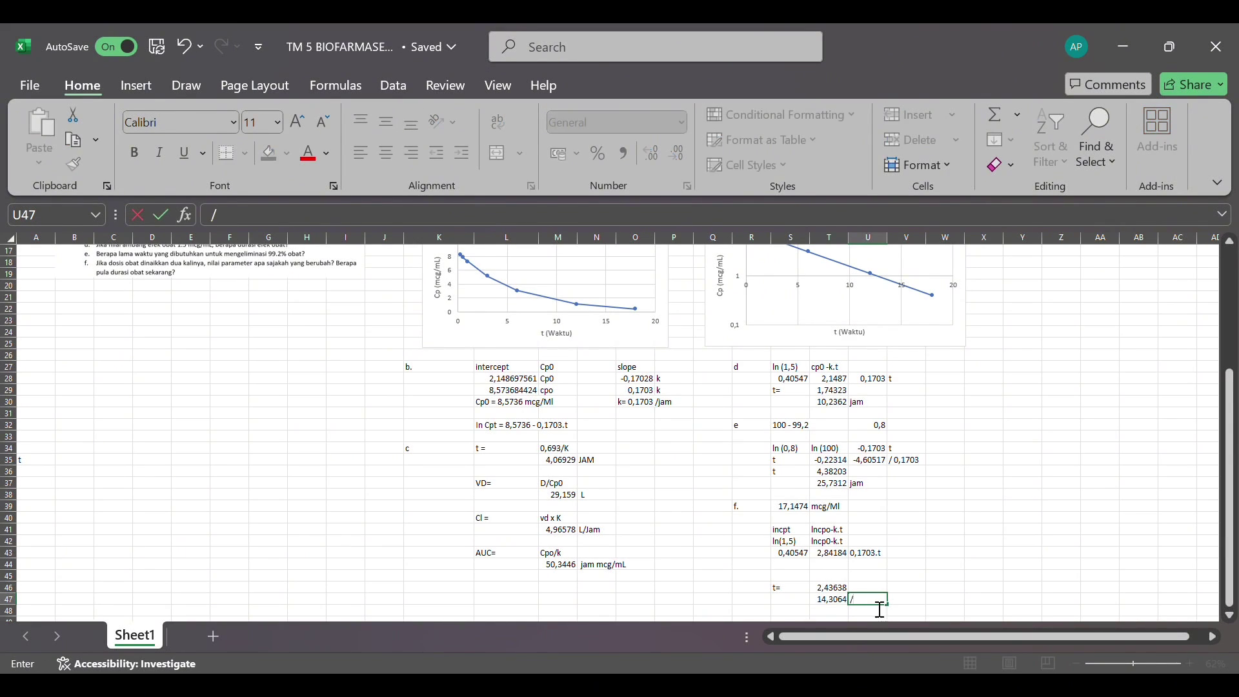
pyautogui.write('jam')
pyautogui.click(944, 557)
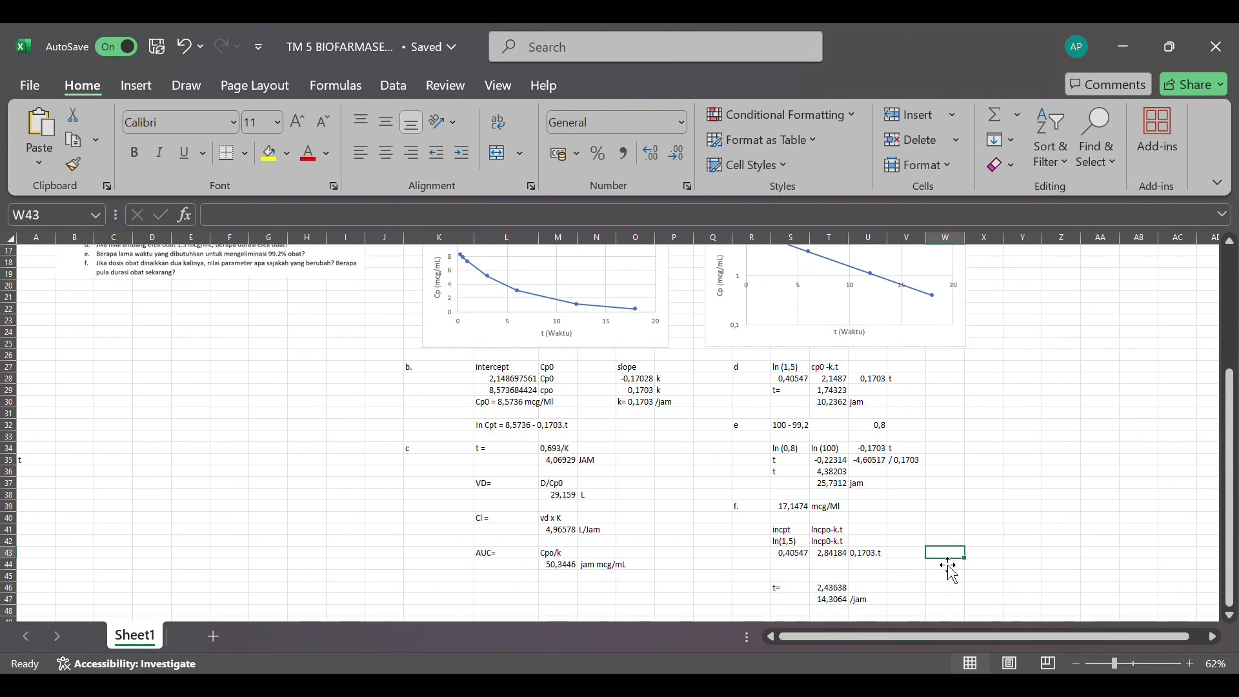
pyautogui.keyDown('ctrl'); pyautogui.scroll(-2, 949, 568); pyautogui.keyUp('ctrl')
pyautogui.scroll(5, 947, 565)
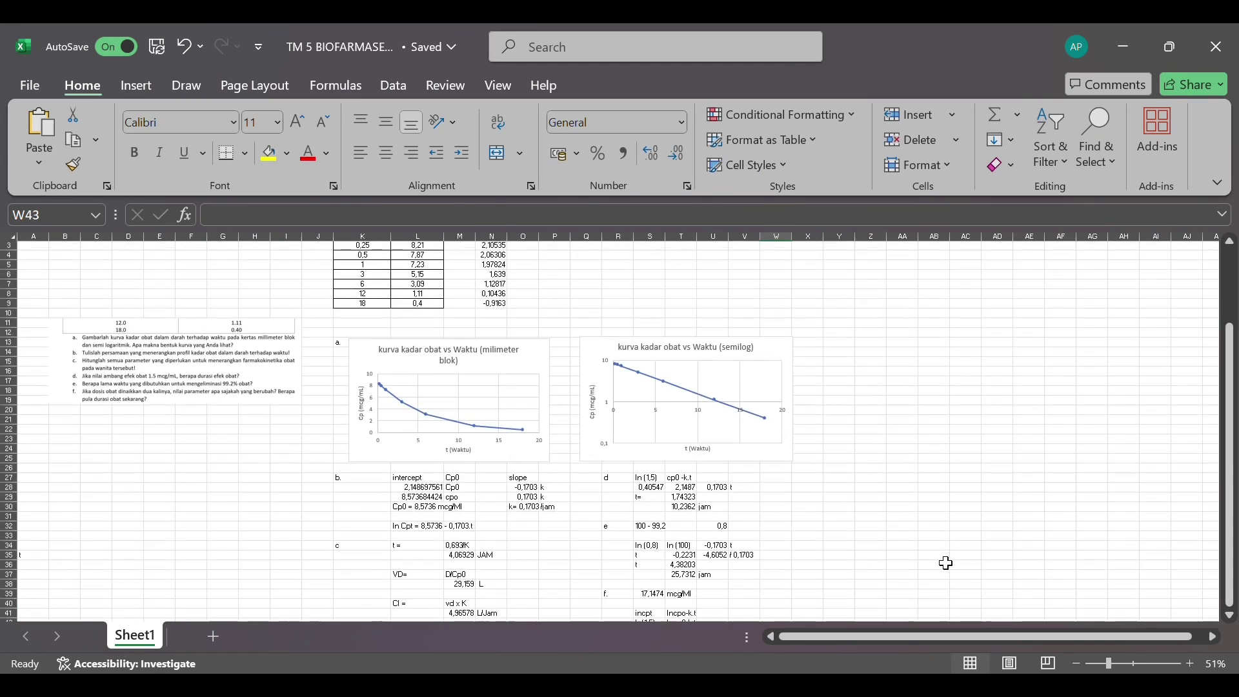
pyautogui.scroll(-4, 946, 563)
pyautogui.scroll(2, 947, 563)
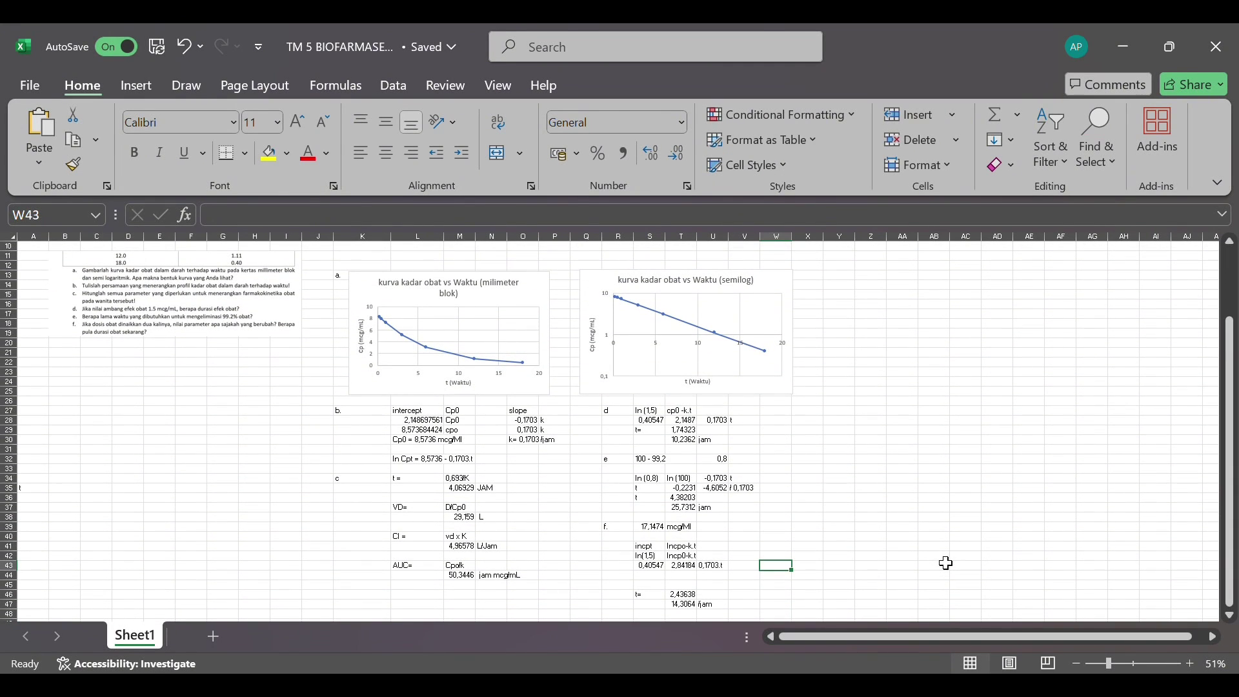